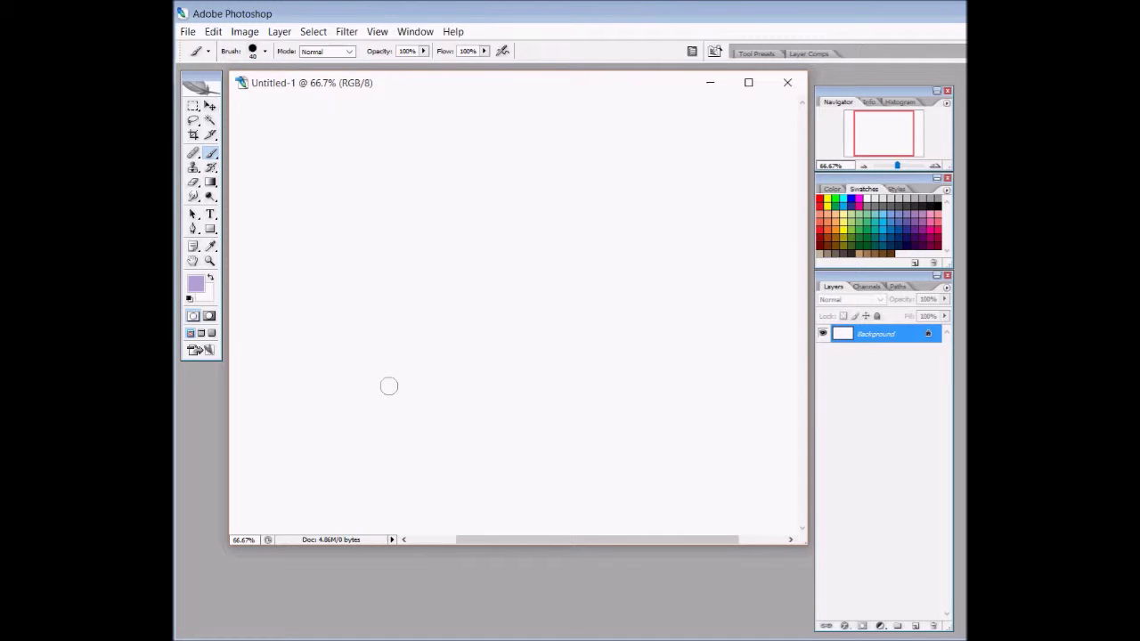
- Convert the Background into a regular layer and add a new layer above it named sketch
double_click(879, 338)
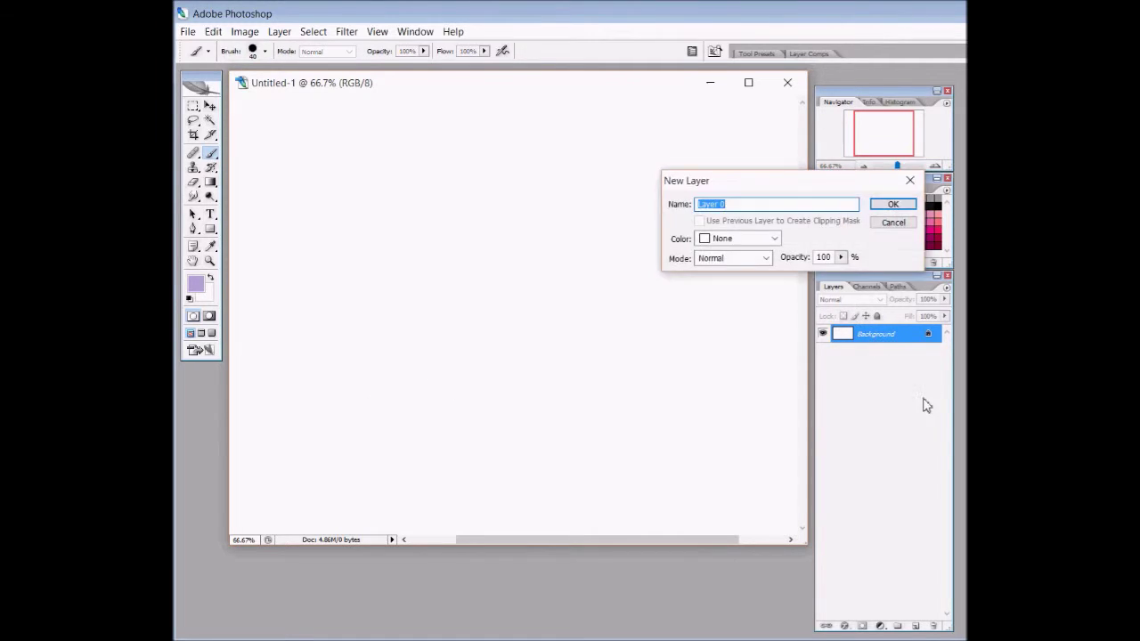
click(894, 205)
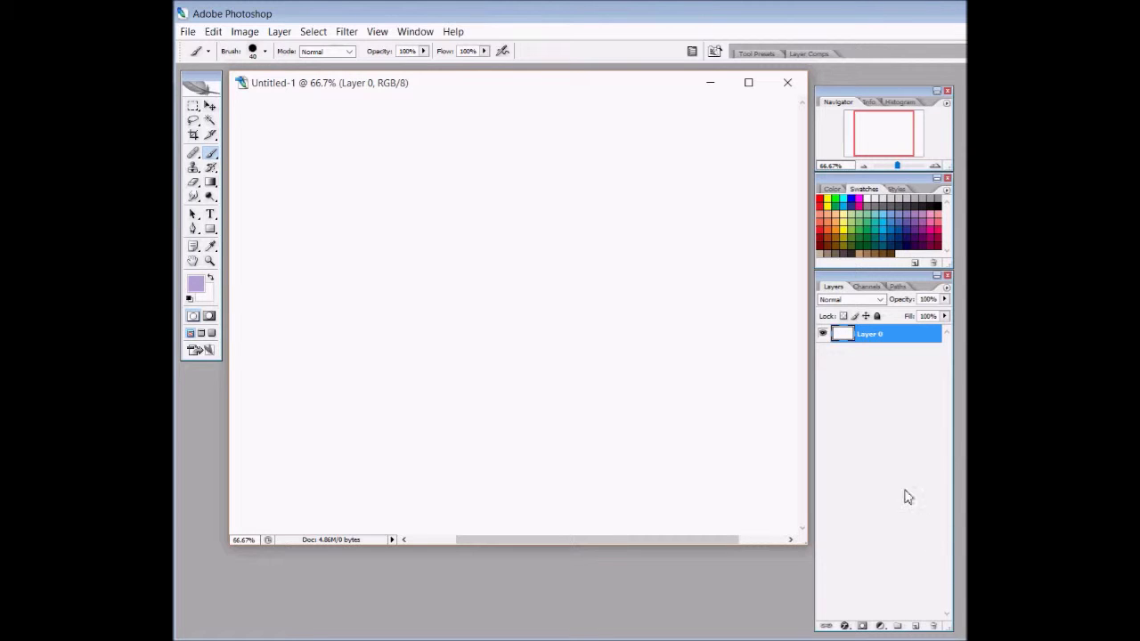
click(916, 629)
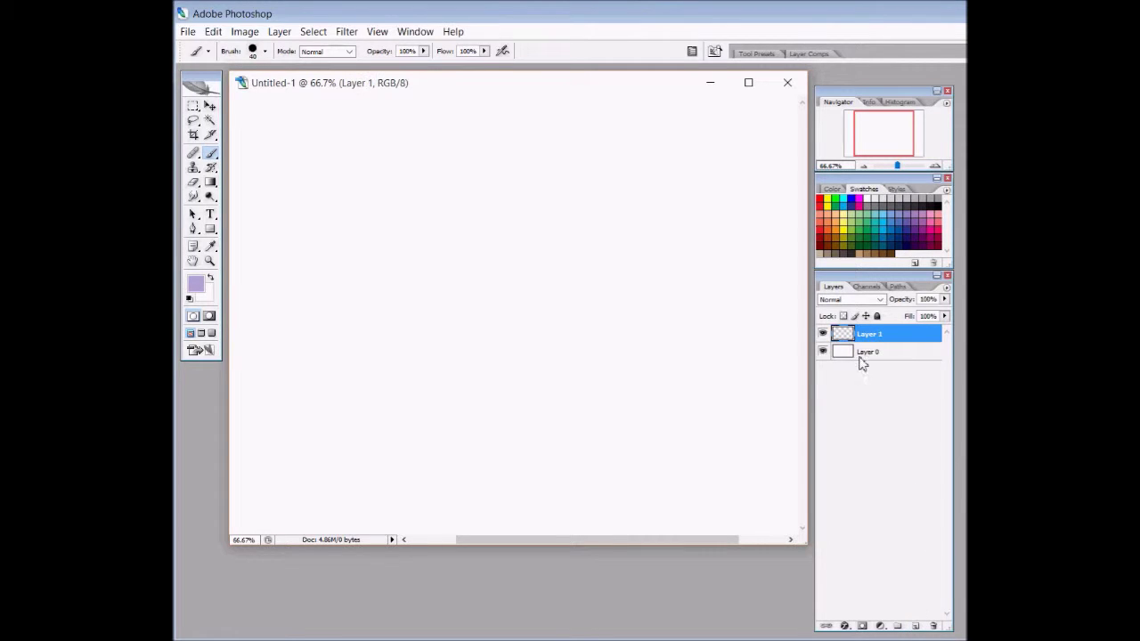
double_click(871, 335)
text(skatch)
key(Return)
- Hide and show Layer 0 to check how its visibility affects the canvas
click(823, 352)
click(823, 352)
click(823, 353)
click(823, 353)
- Paint a light purple test squiggle on the sketch layer and try painting while that layer is hidden
mouse_move(491, 168)
mouse_down()
mouse_move(463, 316)
mouse_move(568, 413)
mouse_up()
click(823, 335)
click(824, 335)
click(823, 335)
click(520, 278)
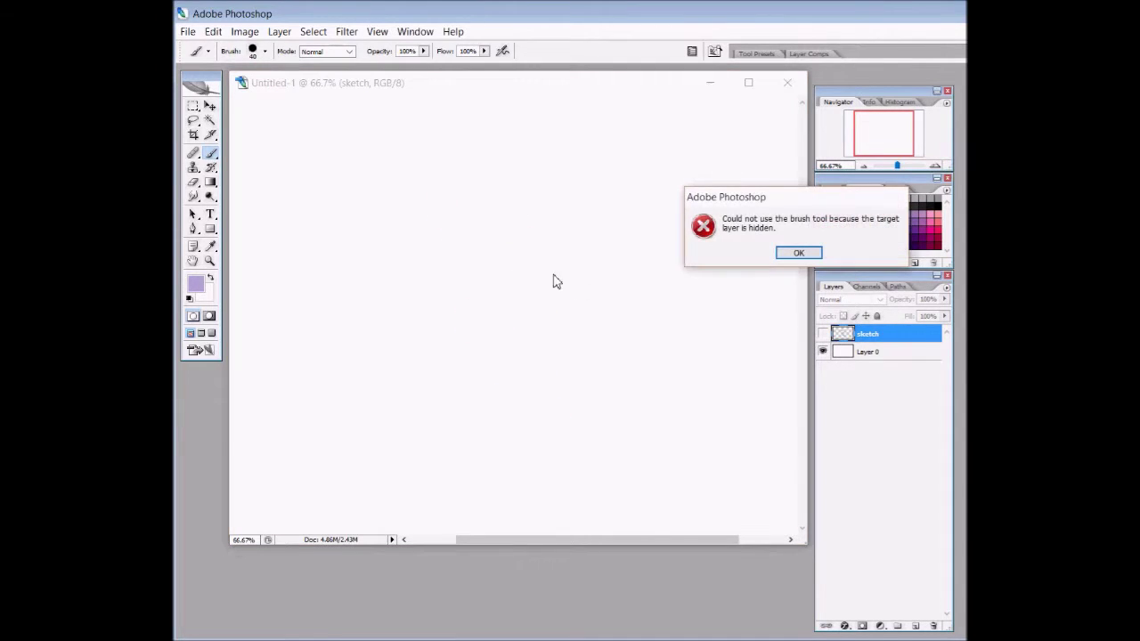
click(806, 252)
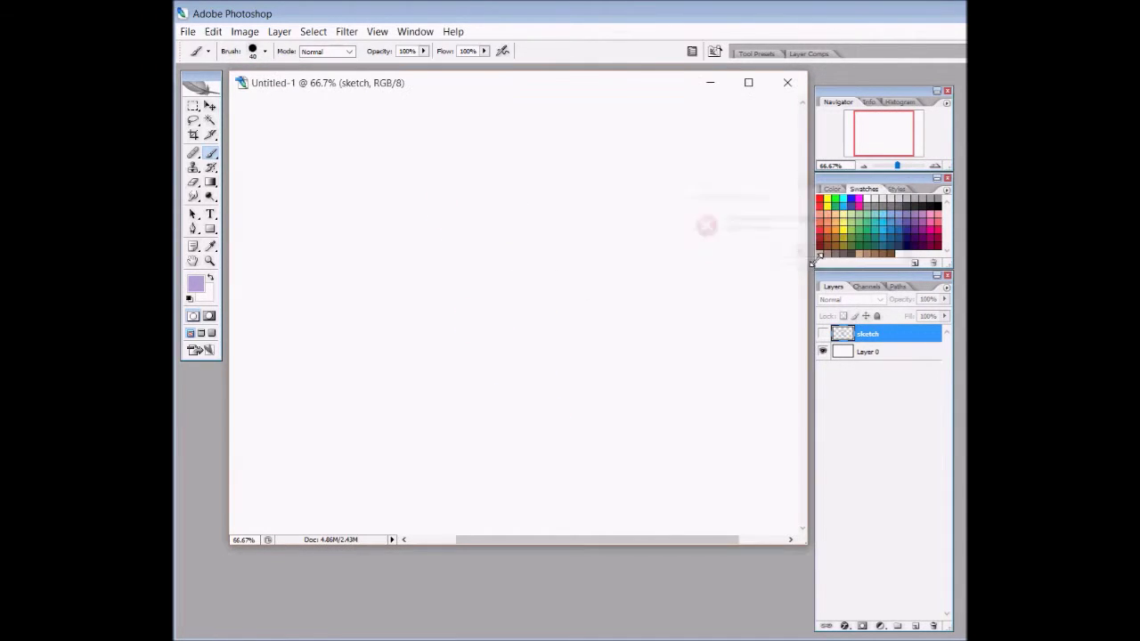
click(823, 335)
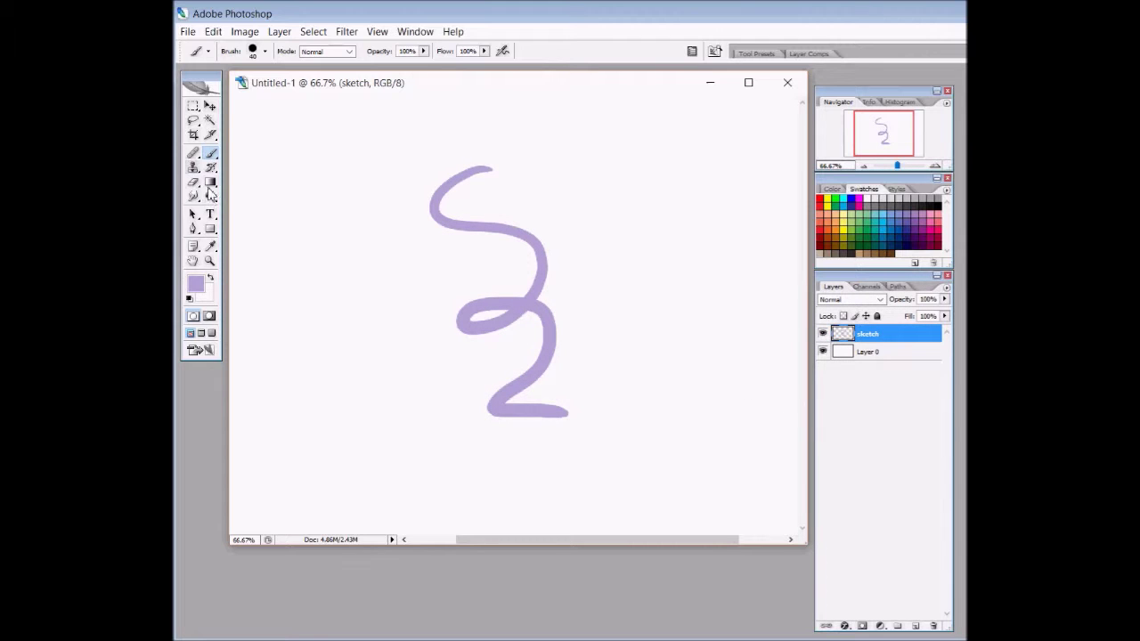
- Remove the test squiggle from the sketch layer with the Eraser tool
click(193, 181)
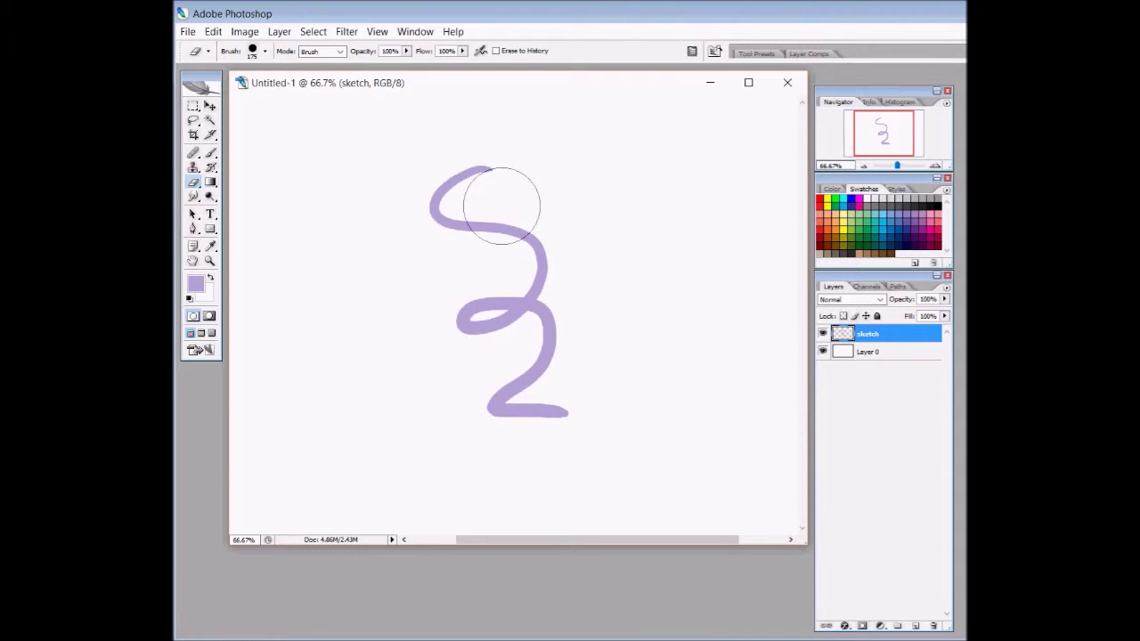
mouse_move(473, 183)
mouse_down()
mouse_move(453, 274)
mouse_move(507, 330)
mouse_move(640, 372)
mouse_up()
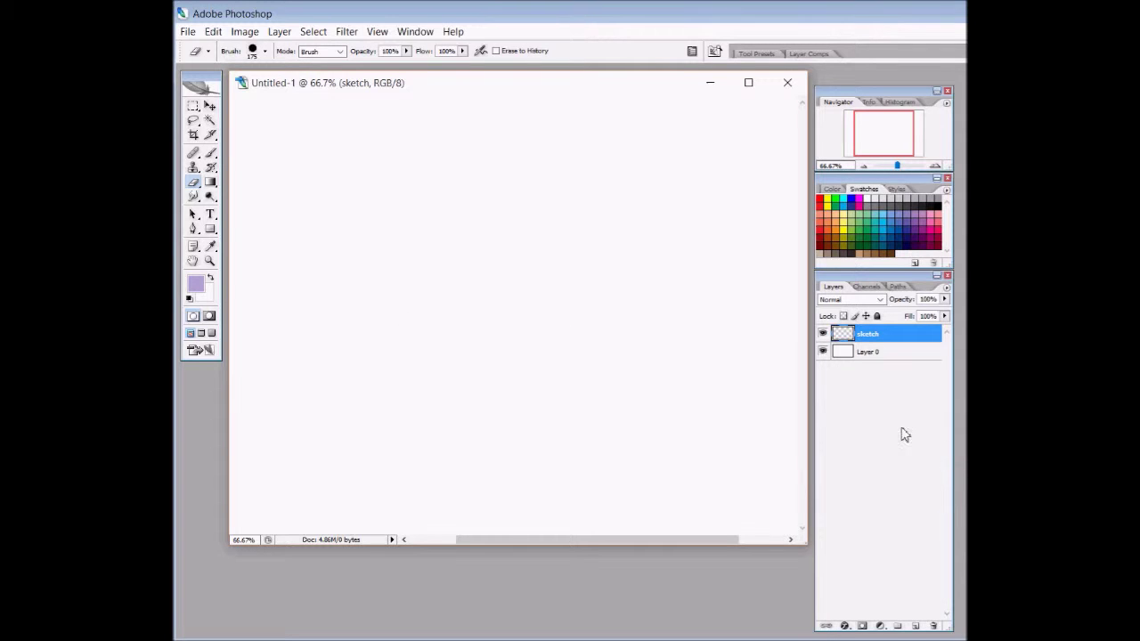
- Switch to the Brush tool and choose the hard round 9 px brush preset
click(211, 154)
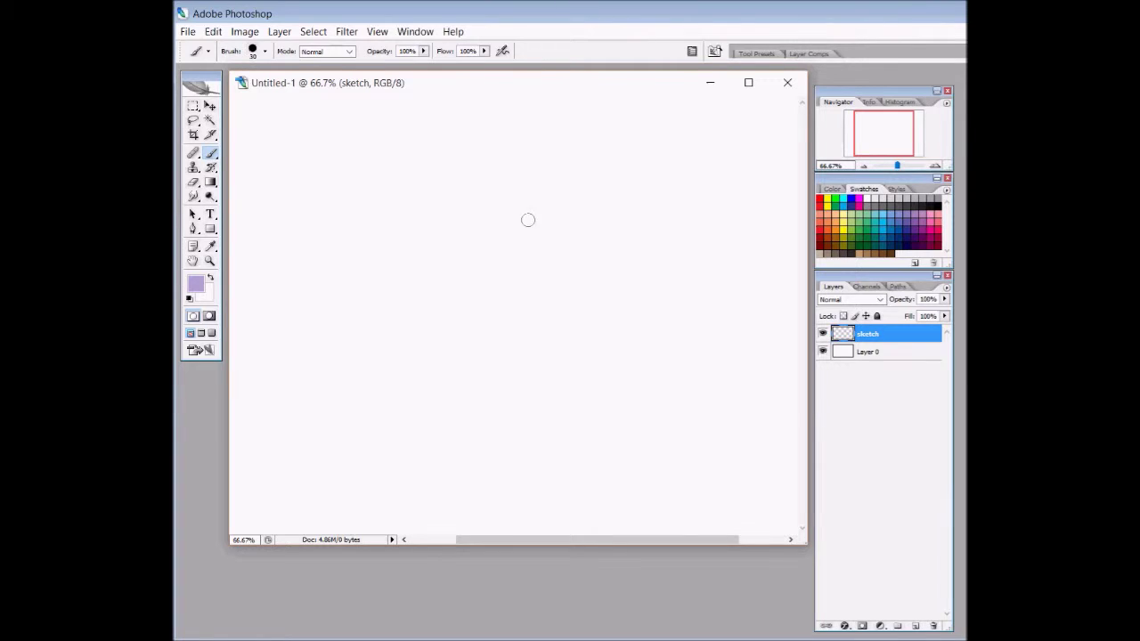
click(265, 52)
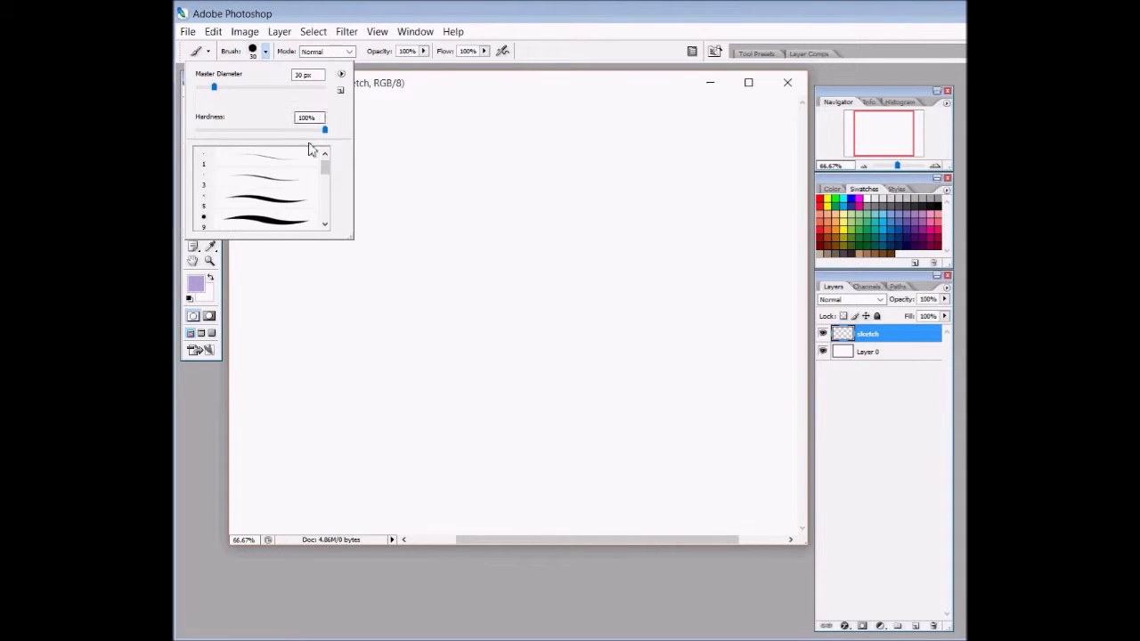
click(276, 226)
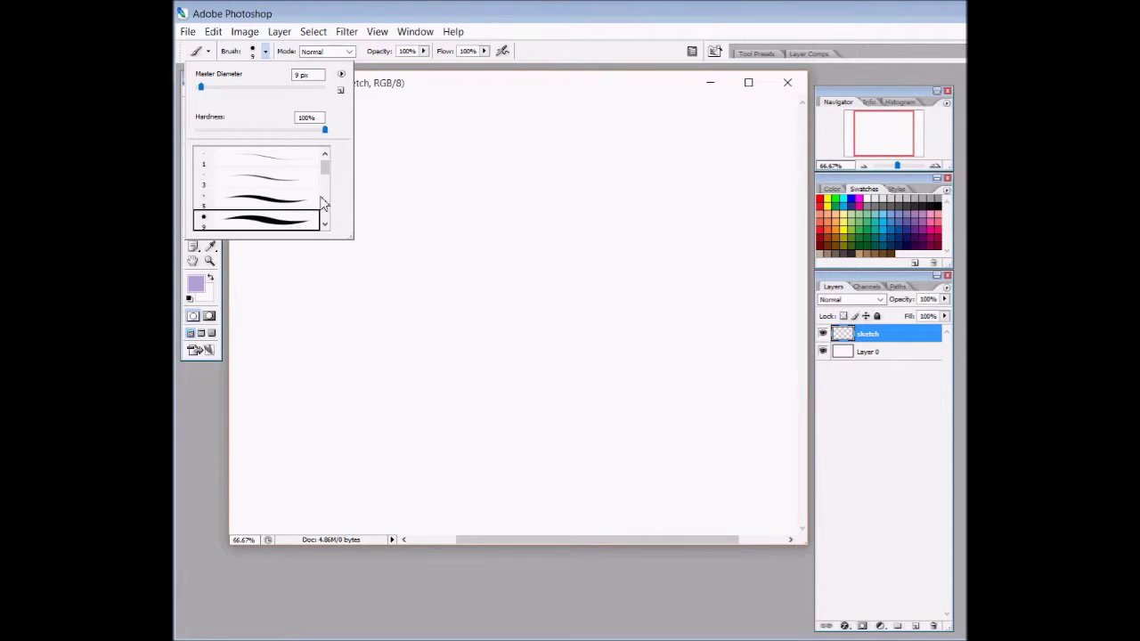
drag(324, 167, 325, 166)
drag(557, 18, 560, 17)
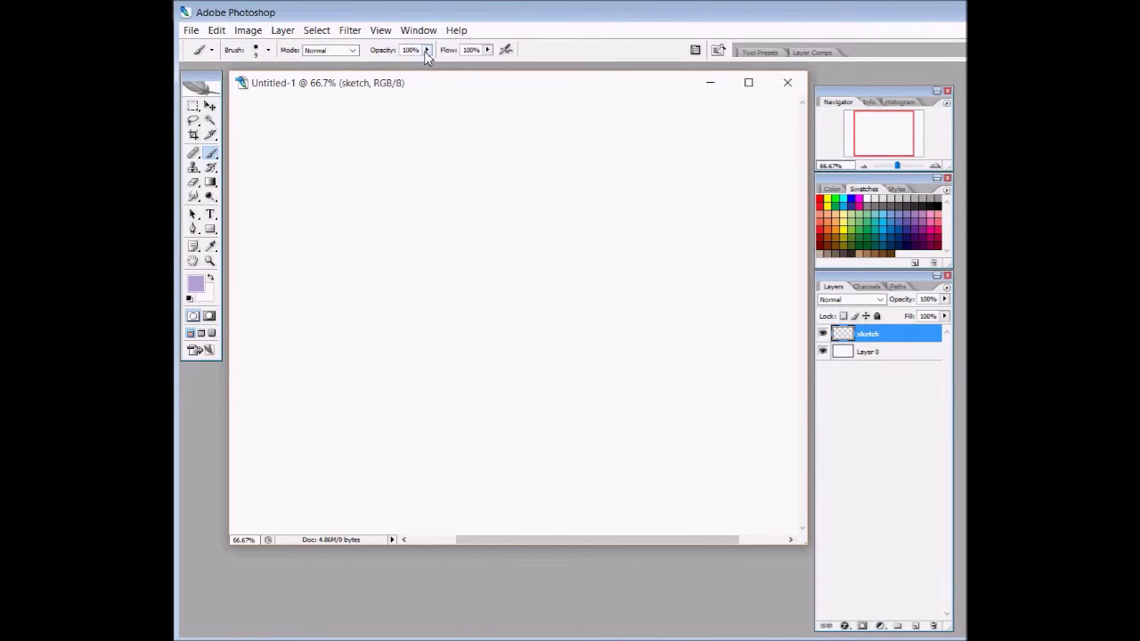
- Set the brush opacity to 19% and enlarge the brush to 20 px
click(426, 49)
click(375, 64)
drag(375, 71, 377, 70)
click(570, 11)
click(427, 50)
click(520, 36)
key(bracketright)
key(bracketright)
- Sketch a rough egg-shaped head outline with a narrow chin in the upper middle of the canvas
mouse_move(470, 244)
mouse_down()
mouse_move(454, 313)
mouse_move(517, 339)
mouse_move(568, 328)
mouse_move(601, 279)
mouse_up()
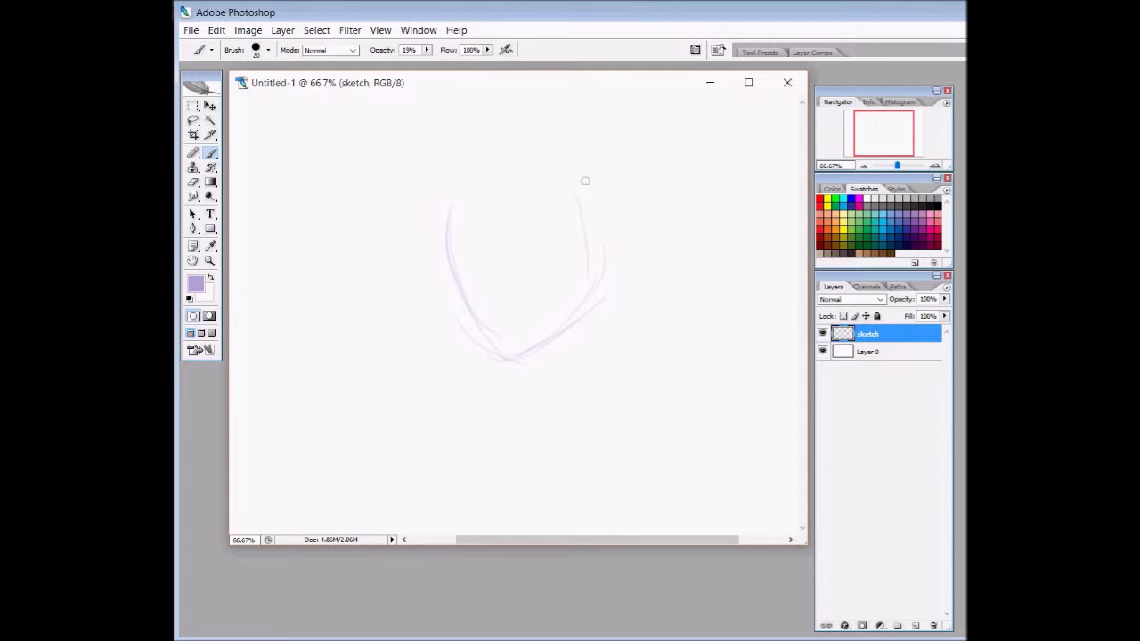
mouse_move(585, 181)
mouse_down()
mouse_move(503, 173)
mouse_move(497, 150)
mouse_move(497, 199)
mouse_move(471, 168)
mouse_up()
drag(590, 185, 571, 319)
- Sketch the neck and sloping shoulders below the head and reinforce the jawline
mouse_move(528, 358)
mouse_down()
mouse_move(528, 392)
mouse_move(466, 430)
mouse_up()
mouse_move(580, 344)
mouse_down()
mouse_move(621, 422)
mouse_move(655, 444)
mouse_up()
drag(521, 397, 465, 406)
mouse_move(528, 361)
mouse_down()
mouse_move(504, 395)
mouse_move(472, 404)
mouse_up()
mouse_move(591, 312)
mouse_down()
mouse_move(589, 393)
mouse_move(585, 334)
mouse_move(654, 444)
mouse_up()
drag(465, 412, 432, 422)
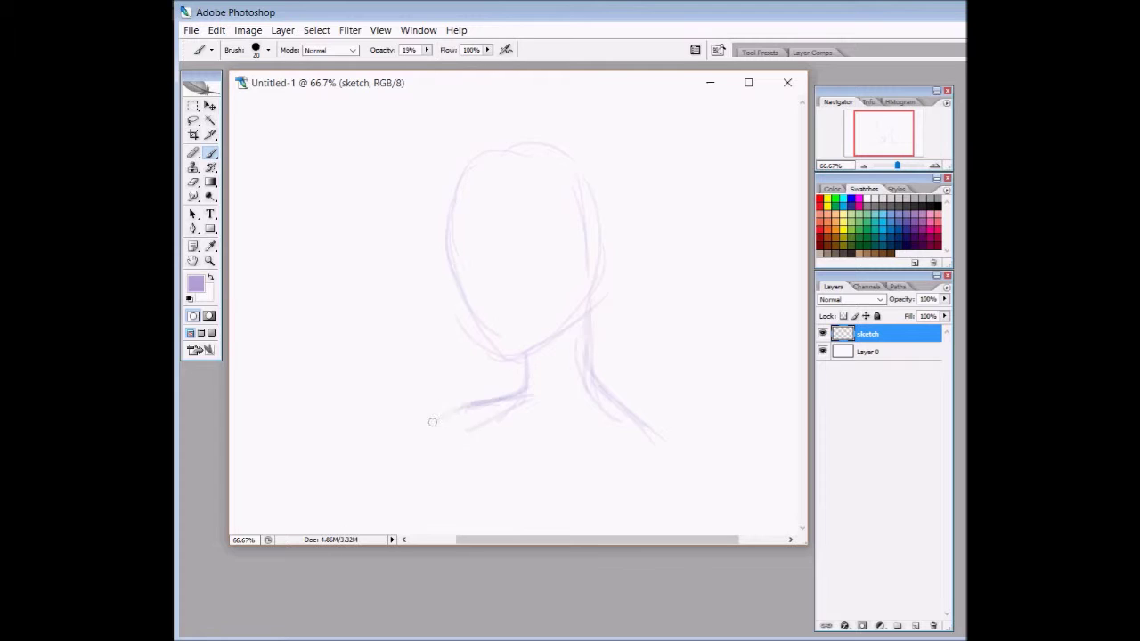
mouse_move(626, 419)
mouse_down()
mouse_move(683, 465)
mouse_move(668, 510)
mouse_up()
mouse_move(504, 354)
mouse_down()
mouse_move(557, 342)
mouse_move(573, 318)
mouse_move(541, 346)
mouse_move(589, 282)
mouse_up()
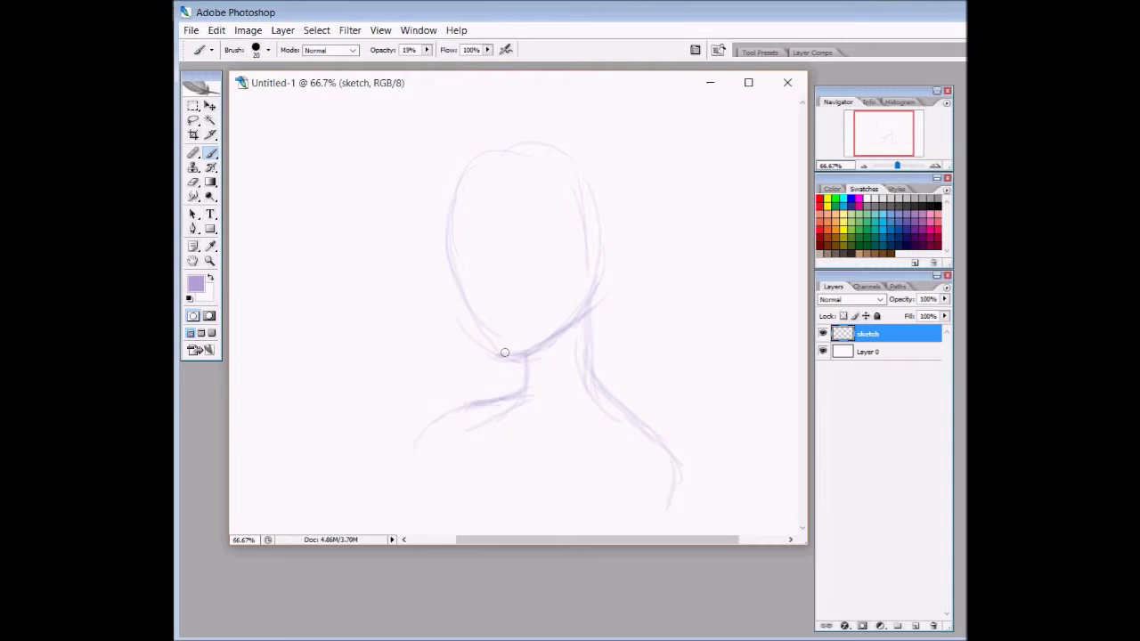
mouse_move(500, 353)
mouse_down()
mouse_move(462, 273)
mouse_move(496, 351)
mouse_move(458, 261)
mouse_move(492, 347)
mouse_move(453, 201)
mouse_move(459, 257)
mouse_up()
- Try strokes at 100% brush opacity along the left side of the face and undo them
mouse_move(426, 53)
mouse_down()
mouse_move(433, 65)
mouse_move(508, 63)
mouse_up()
mouse_move(465, 172)
mouse_down()
mouse_move(452, 261)
mouse_move(457, 275)
mouse_move(463, 265)
mouse_move(464, 317)
mouse_up()
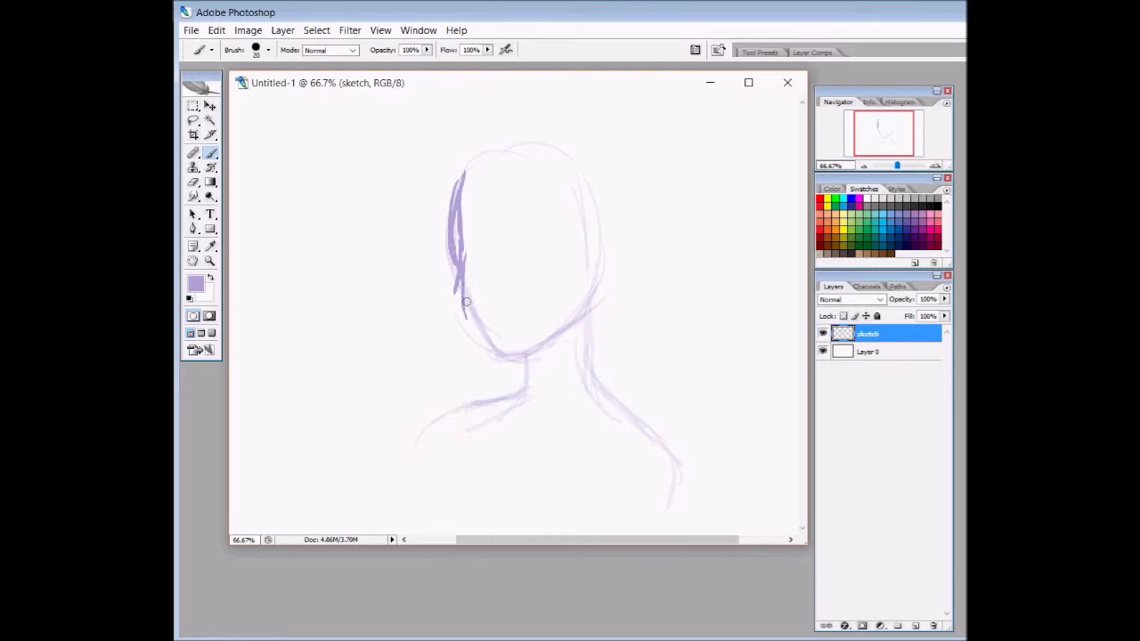
key(ctrl+alt+z)
key(ctrl+alt+z)
key(ctrl+alt+z)
key(ctrl+alt+z)
key(ctrl+alt+z)
key(ctrl+alt+z)
key(ctrl+alt+z)
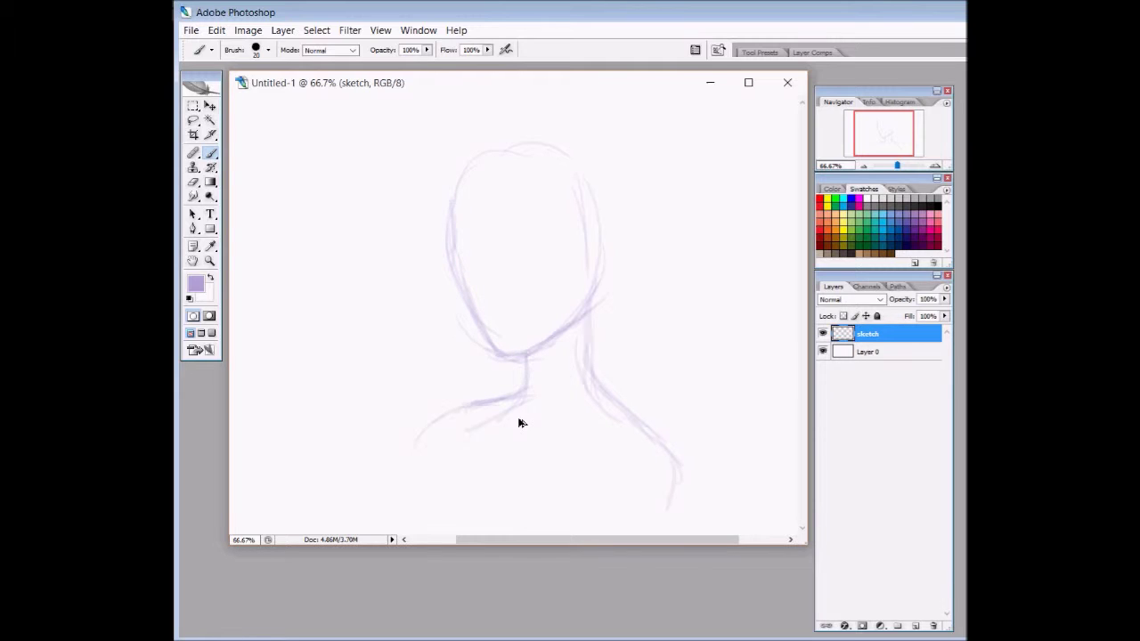
- With the brush opacity at 15%, roughly sketch the ear, curly hair, facial features and collarbones
drag(427, 50, 369, 71)
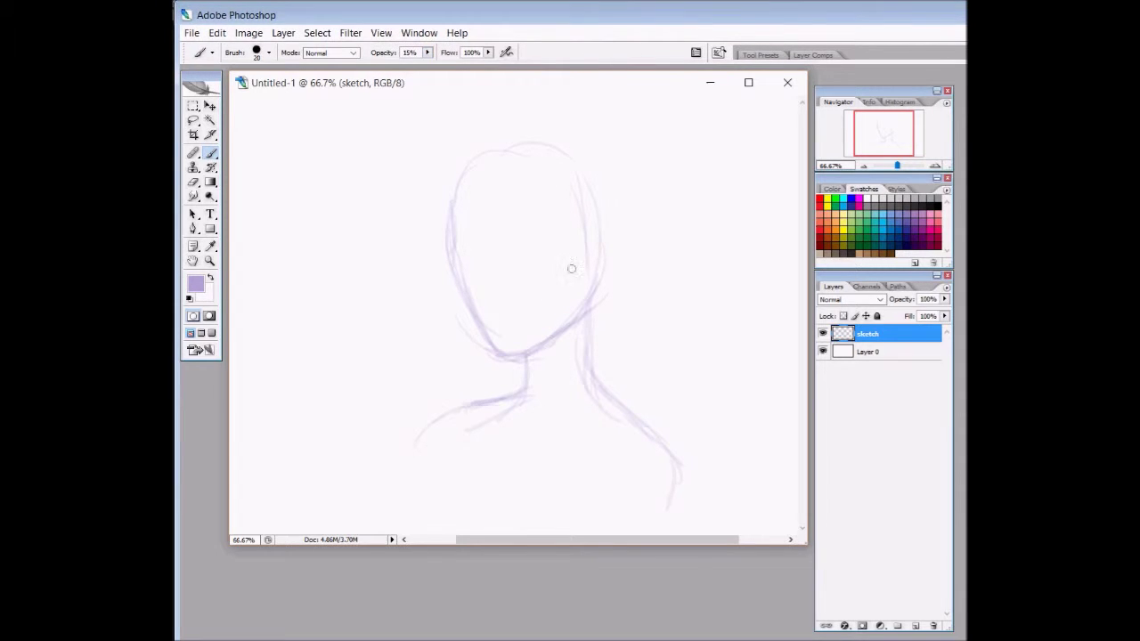
mouse_move(600, 250)
mouse_down()
mouse_move(629, 244)
mouse_move(604, 285)
mouse_move(628, 229)
mouse_move(602, 285)
mouse_move(606, 222)
mouse_up()
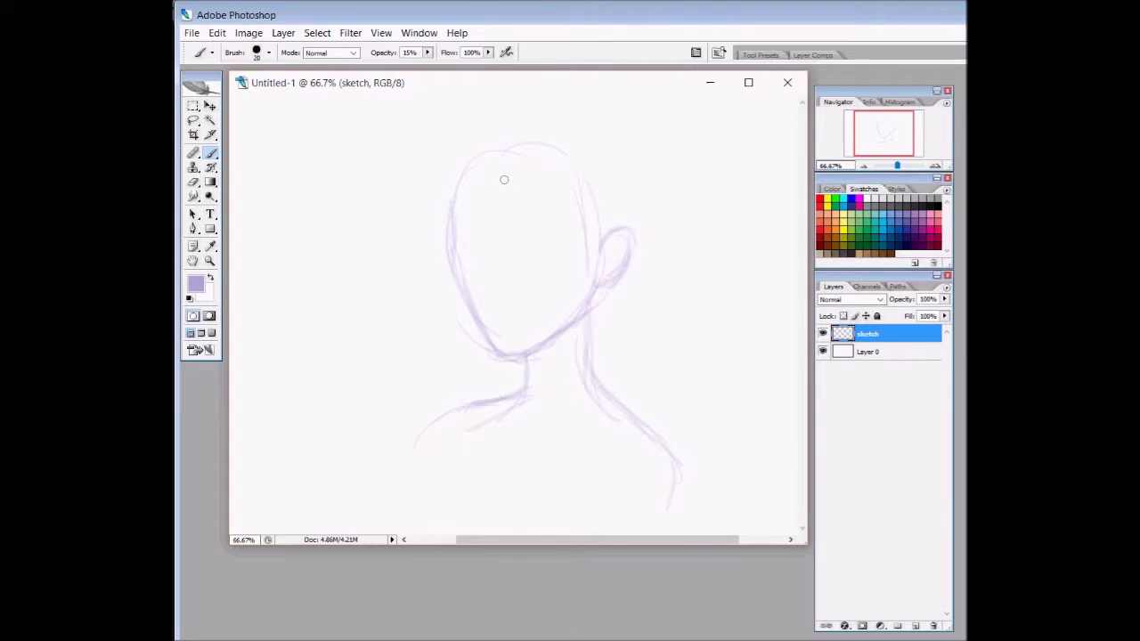
mouse_move(501, 172)
mouse_down()
mouse_move(451, 178)
mouse_move(424, 230)
mouse_move(631, 263)
mouse_move(488, 138)
mouse_move(599, 164)
mouse_up()
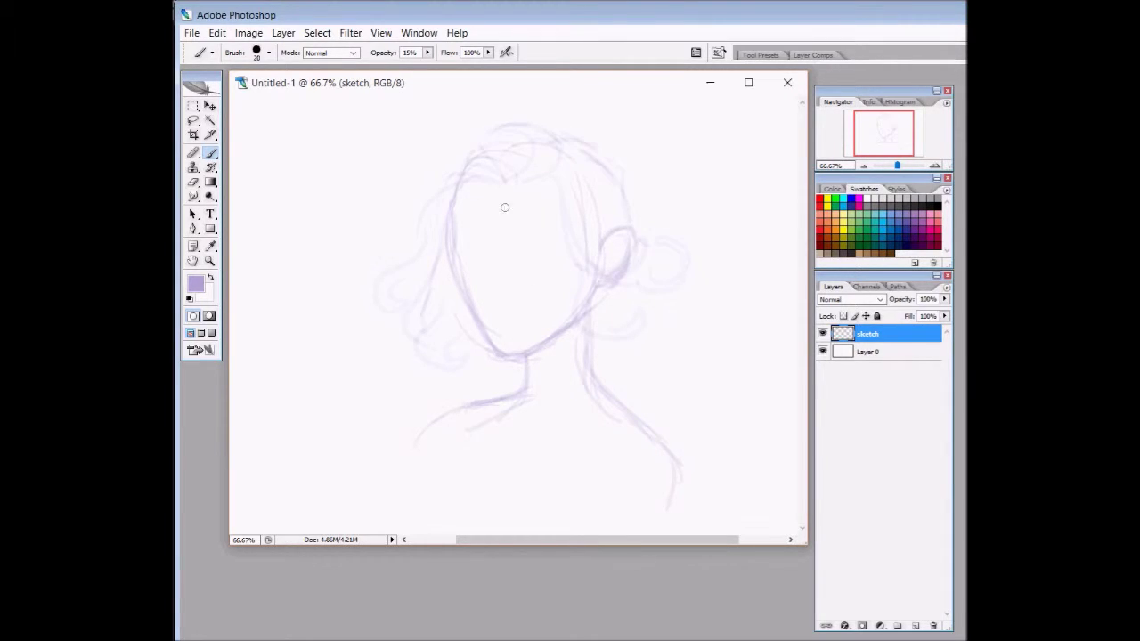
mouse_move(564, 242)
mouse_down()
mouse_move(498, 293)
mouse_move(497, 218)
mouse_move(516, 332)
mouse_move(531, 323)
mouse_move(549, 253)
mouse_move(488, 263)
mouse_move(459, 240)
mouse_move(509, 301)
mouse_up()
drag(646, 305, 567, 369)
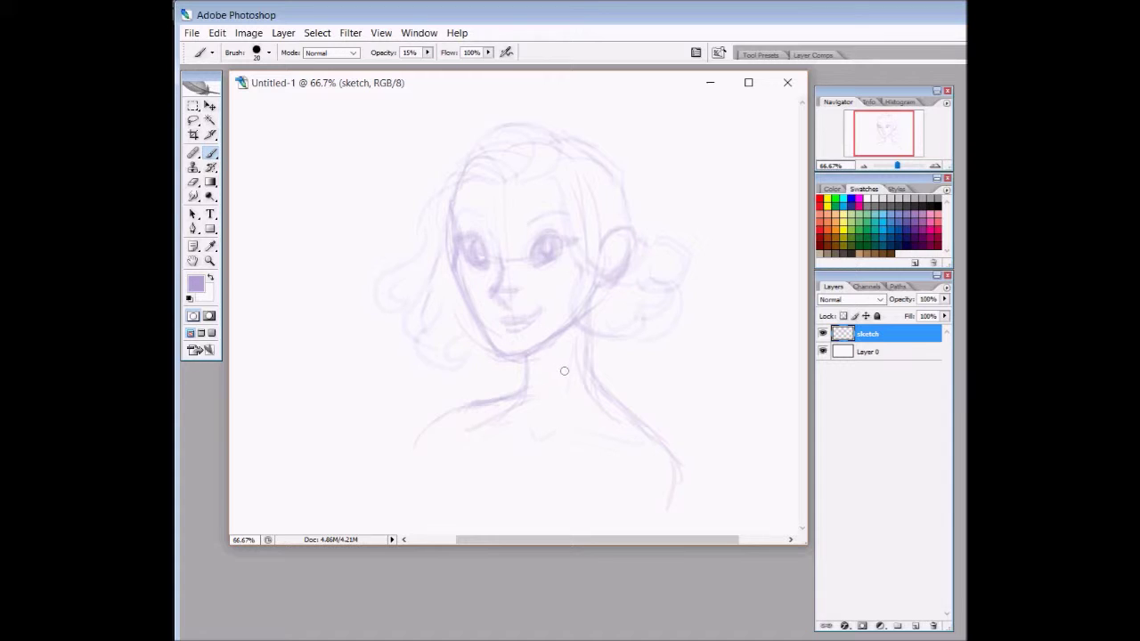
- Add a new layer above sketch and set the foreground colour to a darker purple
click(916, 626)
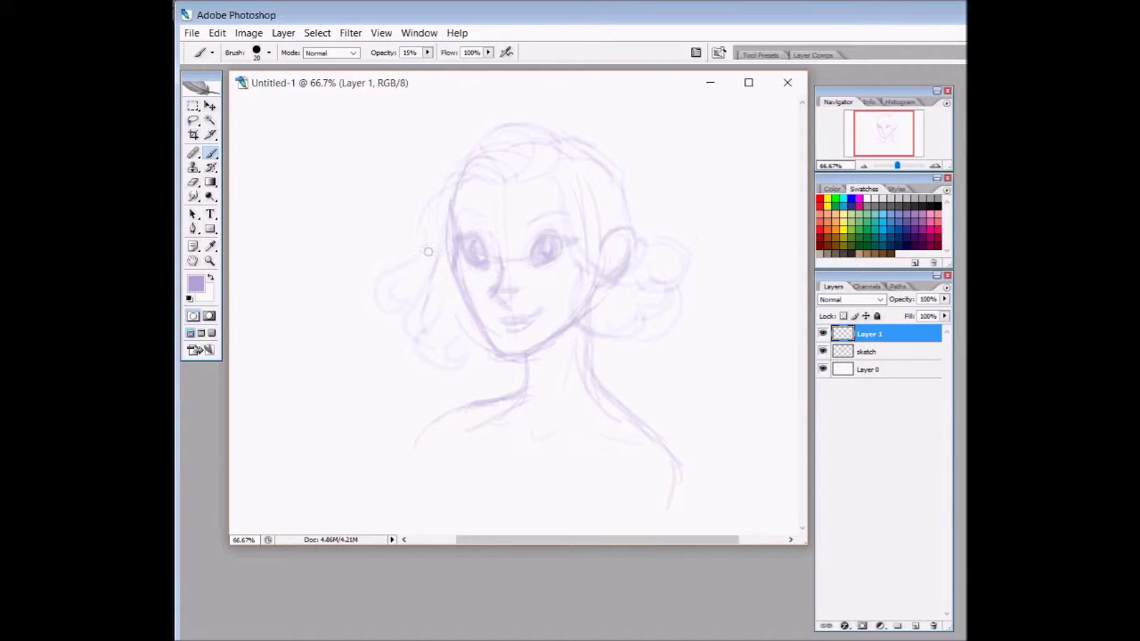
click(197, 284)
drag(683, 264, 700, 287)
click(905, 210)
- Trace the face outline and the wavy hair with its curls on the new layer in darker purple
mouse_move(459, 195)
mouse_down()
mouse_move(454, 273)
mouse_move(482, 329)
mouse_move(506, 357)
mouse_move(534, 351)
mouse_move(578, 316)
mouse_move(562, 325)
mouse_up()
mouse_move(559, 180)
mouse_down()
mouse_move(572, 245)
mouse_move(566, 216)
mouse_move(583, 240)
mouse_move(573, 209)
mouse_move(608, 276)
mouse_move(575, 249)
mouse_move(584, 309)
mouse_move(582, 262)
mouse_move(598, 304)
mouse_move(582, 268)
mouse_move(598, 303)
mouse_move(575, 315)
mouse_move(585, 307)
mouse_move(633, 329)
mouse_move(622, 282)
mouse_move(633, 293)
mouse_move(603, 305)
mouse_move(629, 290)
mouse_move(612, 265)
mouse_move(624, 252)
mouse_move(622, 280)
mouse_move(624, 263)
mouse_move(640, 284)
mouse_move(617, 255)
mouse_move(629, 294)
mouse_move(602, 296)
mouse_move(625, 304)
mouse_move(595, 246)
mouse_move(592, 254)
mouse_move(583, 193)
mouse_move(554, 179)
mouse_move(577, 181)
mouse_move(557, 171)
mouse_move(563, 161)
mouse_move(624, 203)
mouse_move(612, 212)
mouse_move(649, 263)
mouse_move(651, 296)
mouse_move(630, 263)
mouse_move(642, 254)
mouse_move(686, 271)
mouse_move(669, 265)
mouse_move(660, 328)
mouse_move(639, 311)
mouse_up()
mouse_move(670, 251)
mouse_down()
mouse_move(644, 236)
mouse_move(664, 241)
mouse_move(642, 238)
mouse_move(641, 214)
mouse_move(637, 233)
mouse_move(618, 173)
mouse_move(603, 165)
mouse_move(641, 217)
mouse_move(613, 155)
mouse_move(601, 156)
mouse_move(613, 166)
mouse_move(571, 146)
mouse_move(629, 186)
mouse_move(672, 267)
mouse_move(651, 265)
mouse_move(672, 270)
mouse_move(637, 310)
mouse_move(670, 286)
mouse_move(636, 307)
mouse_move(676, 288)
mouse_move(658, 323)
mouse_move(609, 341)
mouse_move(626, 306)
mouse_move(584, 336)
mouse_up()
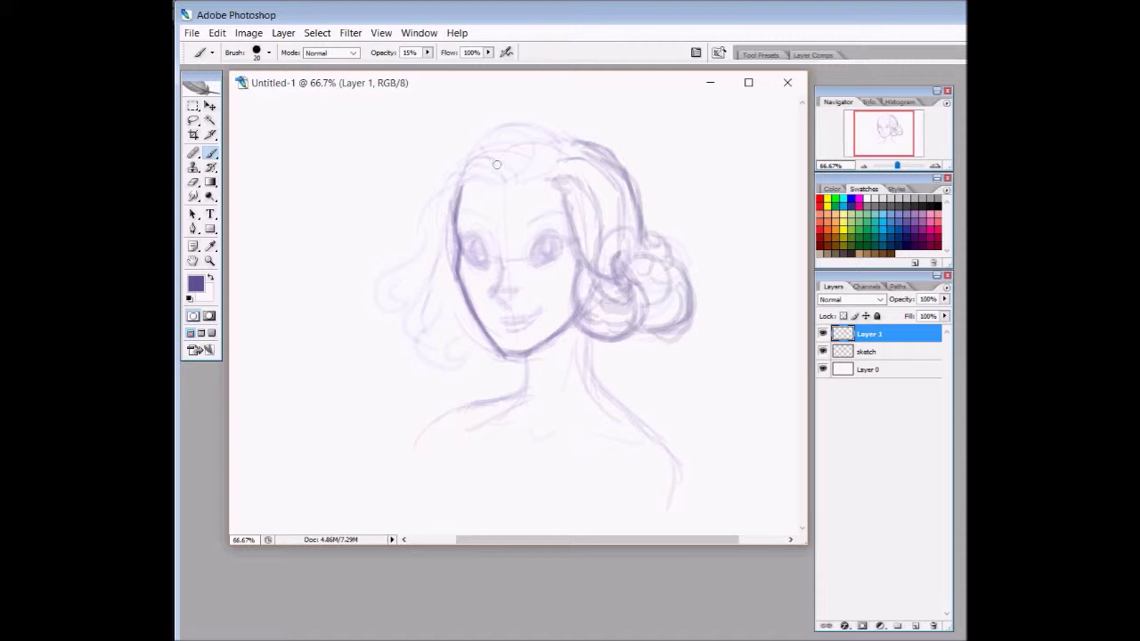
mouse_move(527, 169)
mouse_down()
mouse_move(492, 166)
mouse_move(523, 181)
mouse_move(466, 178)
mouse_move(441, 225)
mouse_move(517, 166)
mouse_move(535, 169)
mouse_move(523, 151)
mouse_move(457, 178)
mouse_move(477, 152)
mouse_move(457, 203)
mouse_up()
drag(519, 177, 466, 174)
mouse_move(549, 171)
mouse_down()
mouse_move(560, 135)
mouse_move(562, 160)
mouse_move(550, 136)
mouse_move(563, 138)
mouse_move(481, 148)
mouse_up()
mouse_move(563, 134)
mouse_down()
mouse_move(487, 139)
mouse_move(499, 140)
mouse_move(476, 156)
mouse_move(503, 171)
mouse_move(479, 210)
mouse_move(455, 183)
mouse_move(424, 234)
mouse_move(433, 252)
mouse_move(423, 282)
mouse_move(408, 282)
mouse_move(419, 271)
mouse_move(392, 307)
mouse_move(411, 317)
mouse_move(425, 304)
mouse_move(425, 316)
mouse_move(394, 300)
mouse_move(420, 275)
mouse_move(435, 307)
mouse_move(425, 300)
mouse_move(455, 302)
mouse_move(442, 335)
mouse_move(477, 334)
mouse_move(454, 345)
mouse_move(452, 304)
mouse_move(466, 346)
mouse_move(451, 329)
mouse_move(467, 318)
mouse_move(449, 283)
mouse_up()
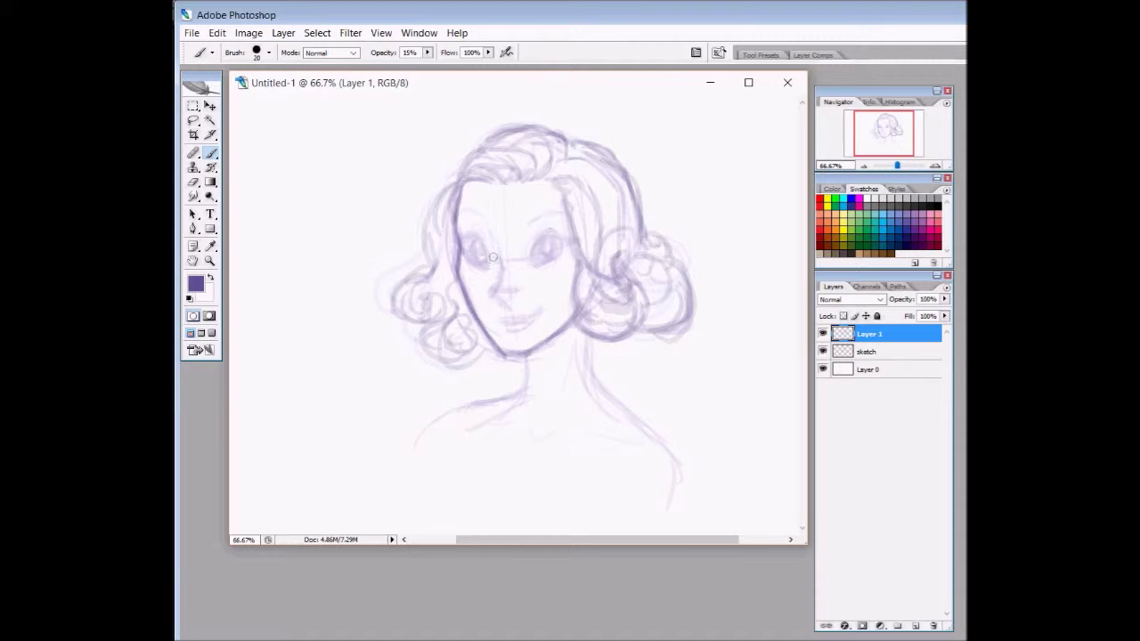
- Draw a flower in the hair above the ear and darken it with the brush opacity at 31%
mouse_move(613, 206)
mouse_down()
mouse_move(610, 237)
mouse_move(621, 213)
mouse_move(619, 251)
mouse_move(603, 189)
mouse_move(638, 219)
mouse_move(644, 250)
mouse_move(607, 257)
mouse_move(585, 219)
mouse_move(607, 197)
mouse_move(617, 219)
mouse_move(634, 203)
mouse_move(630, 219)
mouse_move(625, 197)
mouse_move(622, 213)
mouse_move(601, 200)
mouse_move(615, 219)
mouse_move(582, 217)
mouse_move(616, 227)
mouse_up()
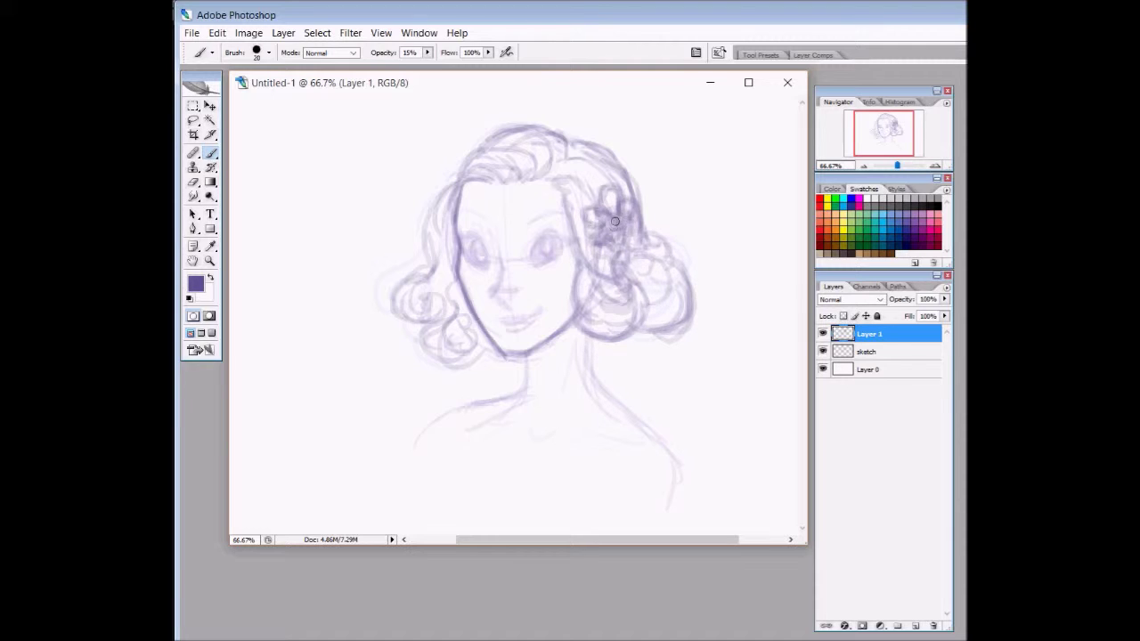
click(428, 52)
drag(429, 66, 439, 66)
click(566, 42)
mouse_move(589, 215)
mouse_down()
mouse_move(597, 244)
mouse_move(612, 247)
mouse_move(631, 206)
mouse_move(620, 205)
mouse_move(626, 225)
mouse_up()
- Trace the neck, shoulders and collarbones over the rough sketch with darker lines
mouse_move(524, 361)
mouse_down()
mouse_move(526, 390)
mouse_move(525, 356)
mouse_move(521, 390)
mouse_move(531, 382)
mouse_move(429, 436)
mouse_up()
mouse_move(590, 338)
mouse_down()
mouse_move(594, 382)
mouse_move(590, 350)
mouse_move(616, 399)
mouse_move(601, 390)
mouse_move(642, 425)
mouse_up()
mouse_move(604, 392)
mouse_down()
mouse_move(668, 445)
mouse_move(668, 495)
mouse_up()
mouse_move(545, 425)
mouse_down()
mouse_move(540, 439)
mouse_move(619, 432)
mouse_up()
drag(508, 426, 490, 427)
drag(577, 343, 564, 392)
- Define the lips, nose, eyebrows and eyes over the rough facial features
mouse_move(499, 317)
mouse_down()
mouse_move(540, 312)
mouse_move(504, 330)
mouse_up()
drag(506, 291, 495, 304)
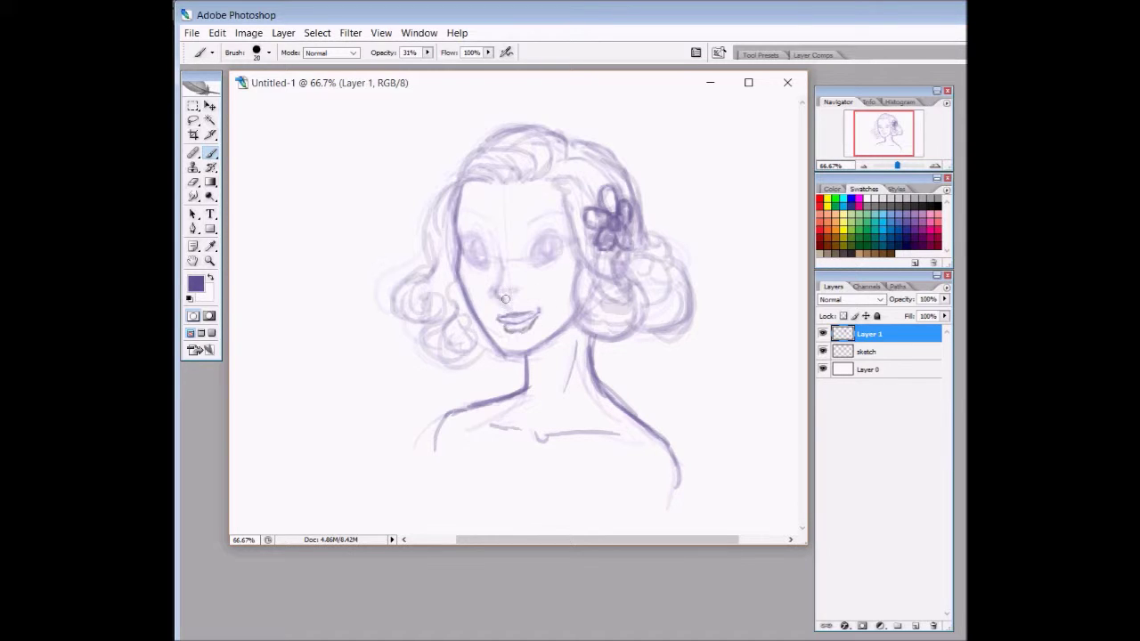
drag(495, 223, 504, 300)
mouse_move(526, 226)
mouse_down()
mouse_move(479, 219)
mouse_move(566, 212)
mouse_up()
mouse_move(458, 219)
mouse_down()
mouse_move(562, 238)
mouse_move(540, 264)
mouse_up()
drag(545, 240, 547, 255)
drag(467, 241, 490, 263)
mouse_move(470, 258)
mouse_down()
mouse_move(490, 265)
mouse_move(483, 259)
mouse_up()
drag(461, 238, 573, 237)
- Refine the curls on both sides of the face and darken the hair waves above the forehead
drag(579, 274, 635, 335)
drag(452, 180, 413, 267)
mouse_move(427, 294)
mouse_down()
mouse_move(418, 339)
mouse_move(473, 360)
mouse_up()
drag(615, 331, 641, 353)
drag(650, 263, 701, 332)
drag(660, 283, 679, 314)
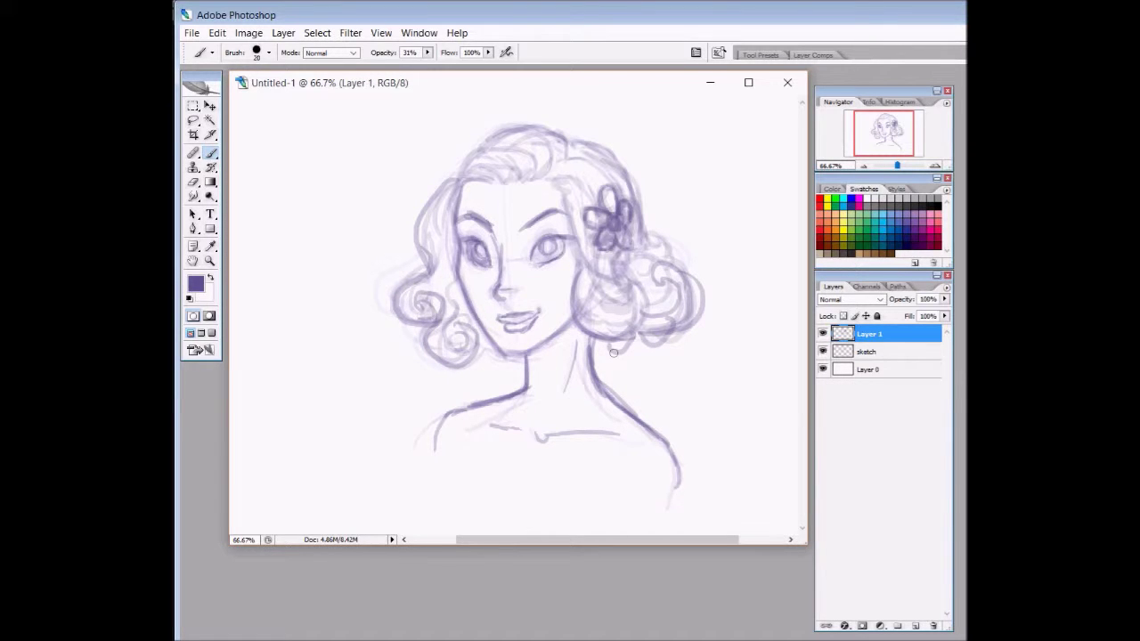
mouse_move(497, 169)
mouse_down()
mouse_move(452, 162)
mouse_move(448, 201)
mouse_up()
drag(460, 162, 442, 222)
mouse_move(522, 171)
mouse_down()
mouse_move(484, 157)
mouse_move(436, 201)
mouse_up()
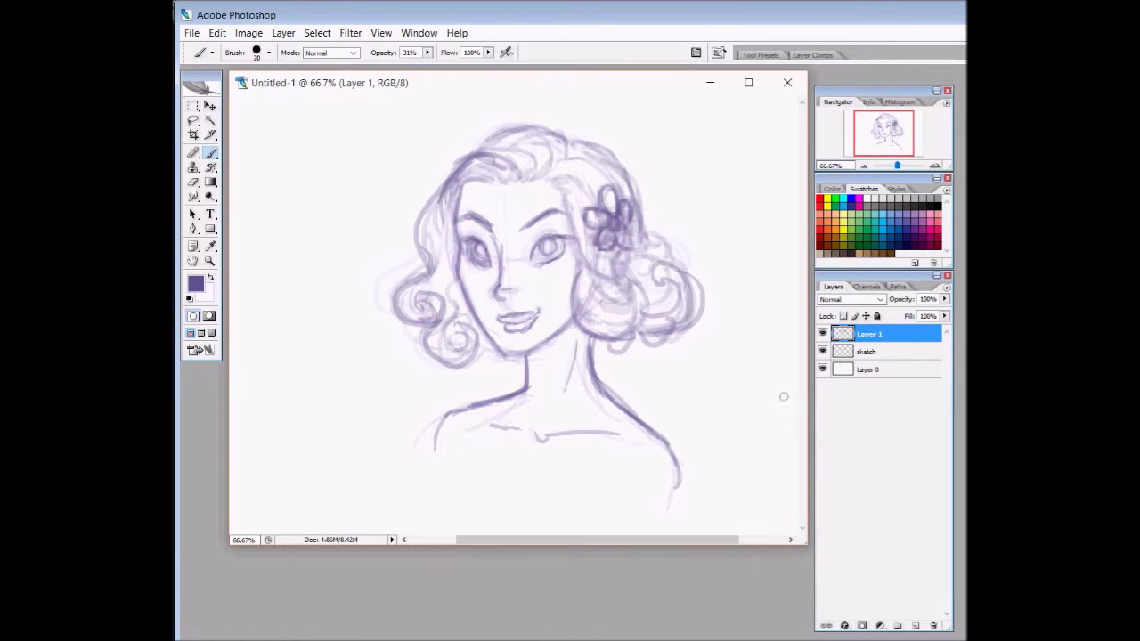
- Merge the two drawing layers with Merge Visible while Layer 0 is hidden, and show Layer 0 again
click(823, 370)
click(823, 369)
click(823, 370)
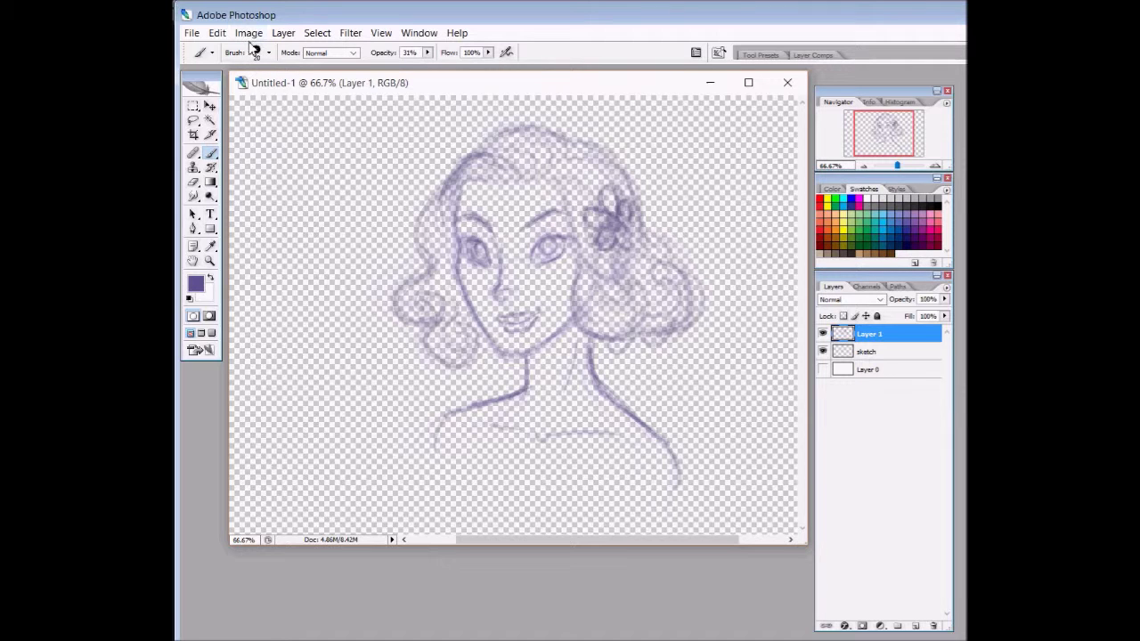
click(283, 33)
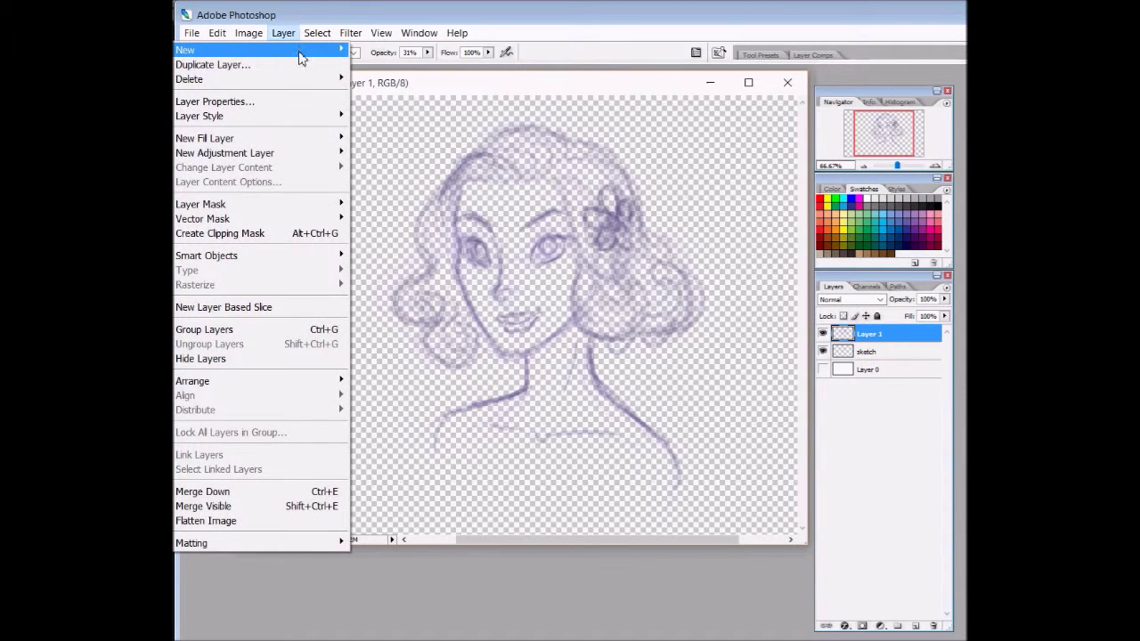
click(265, 507)
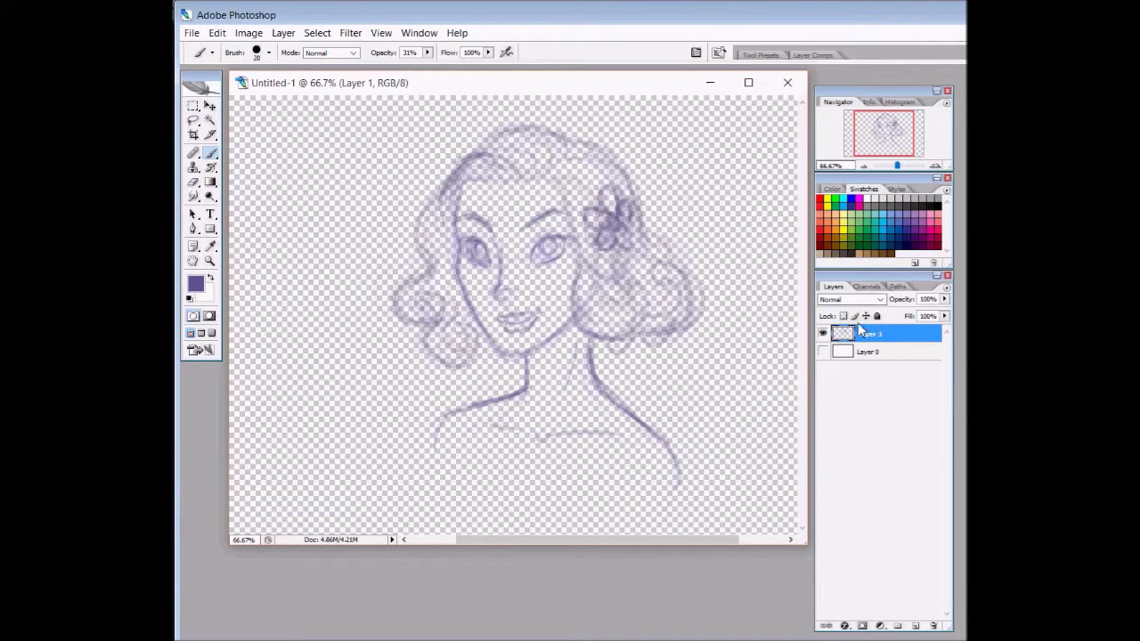
click(823, 352)
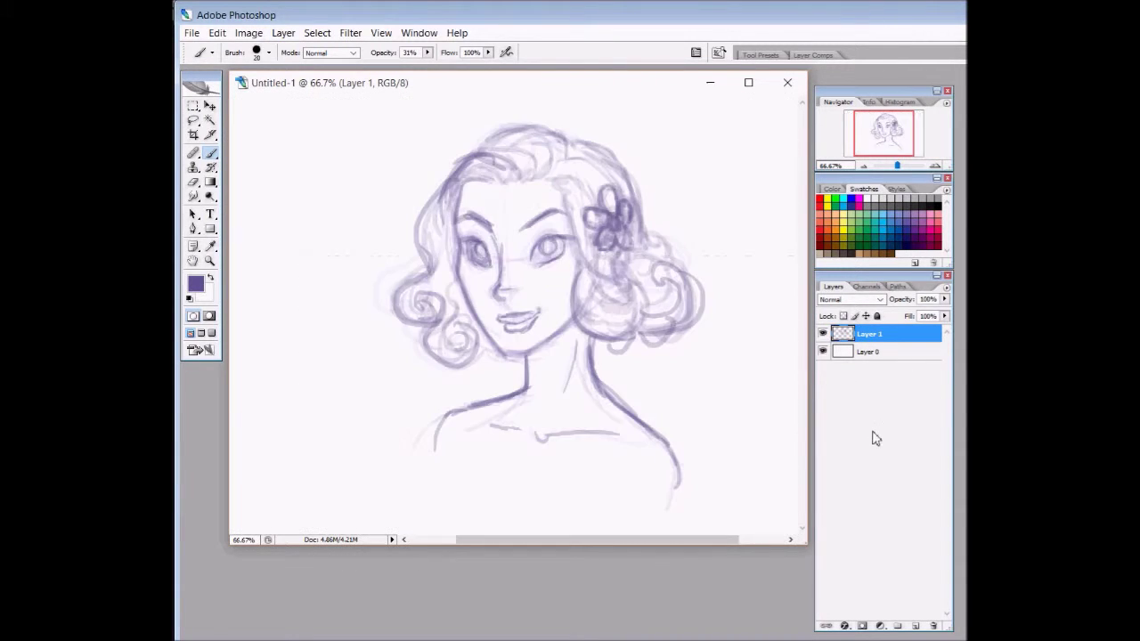
- Add a new top layer named outline and rename the merged drawing layer as sketch
click(915, 626)
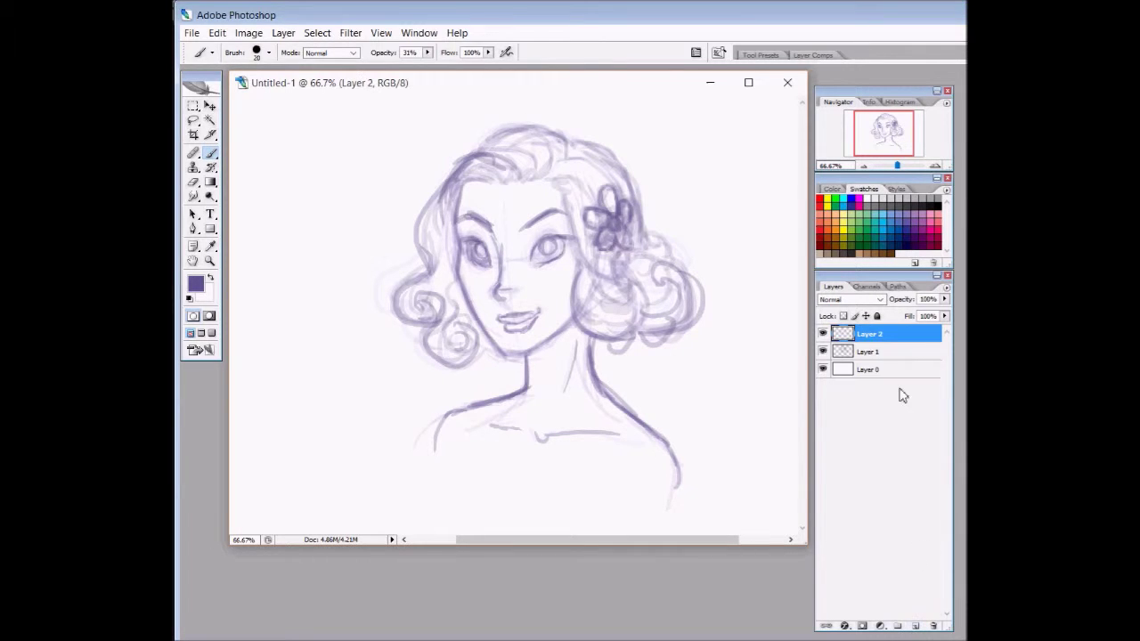
double_click(871, 335)
text(outline)
key(Return)
double_click(871, 352)
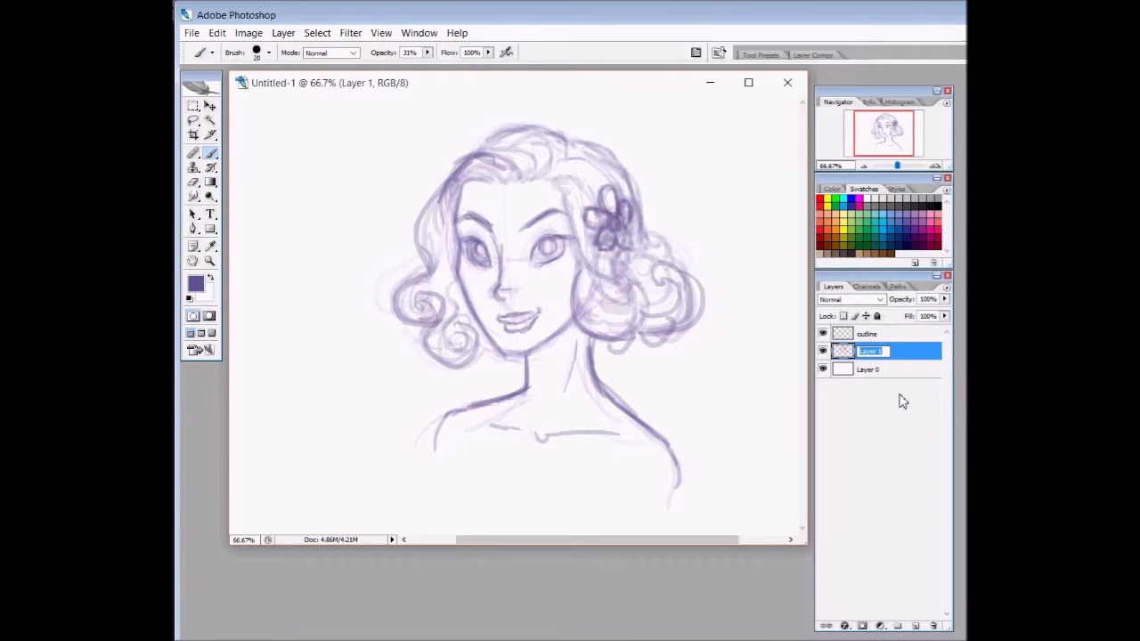
text(sketch)
key(Return)
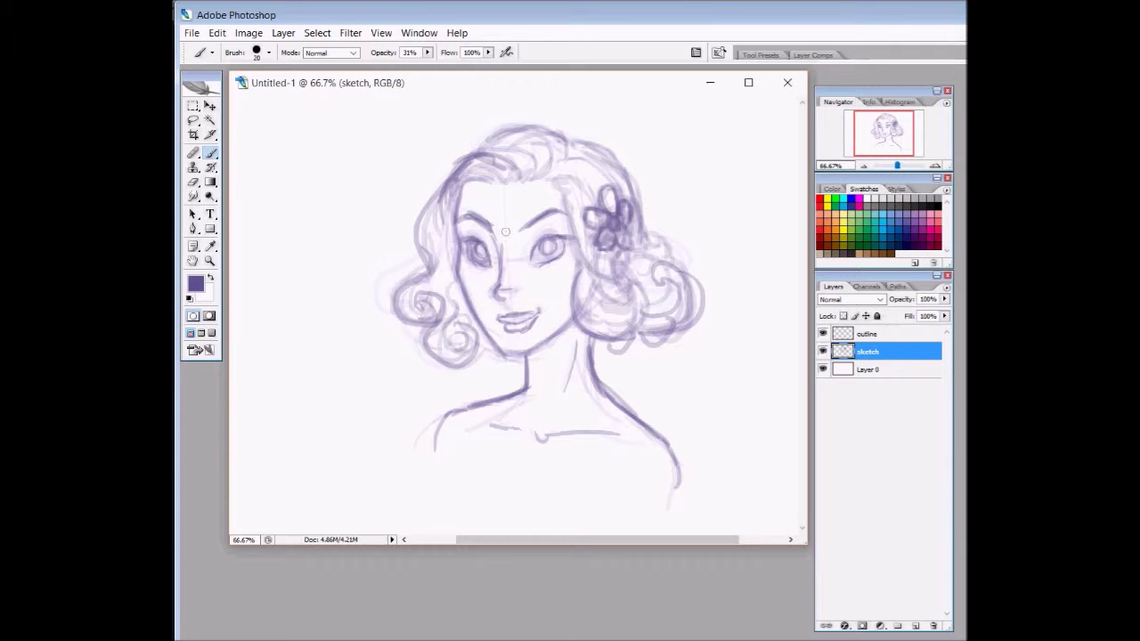
- Darken the hair waves above the forehead and the strands beside the left cheek on the sketch layer
mouse_move(526, 178)
mouse_down()
mouse_move(482, 153)
mouse_move(533, 173)
mouse_move(508, 148)
mouse_move(475, 157)
mouse_move(512, 154)
mouse_move(448, 193)
mouse_move(460, 311)
mouse_up()
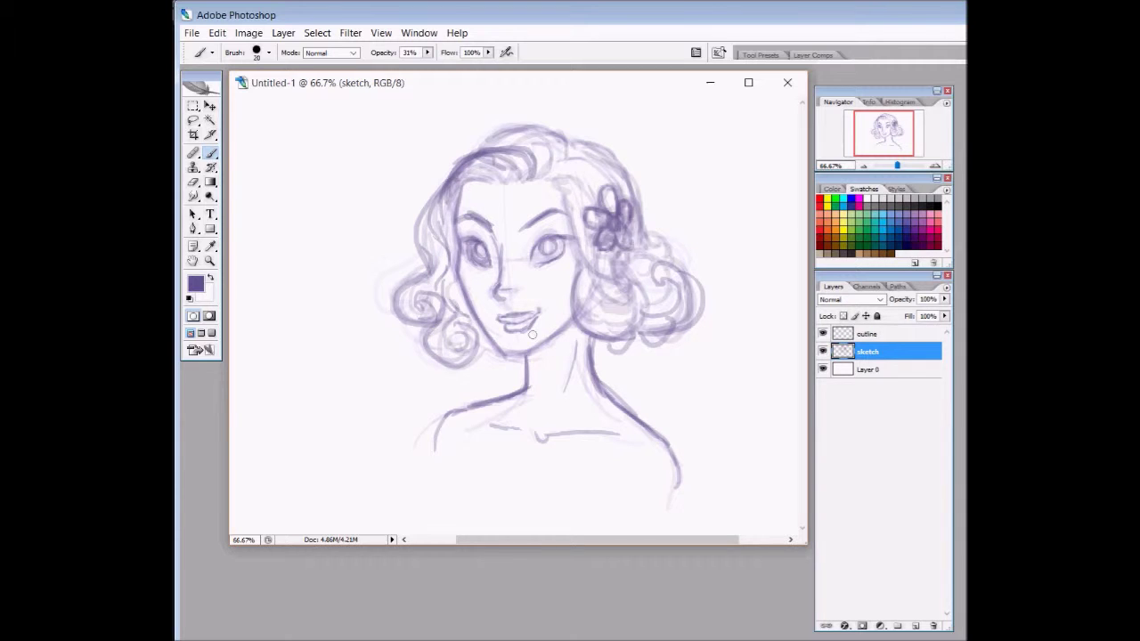
- Make the outline layer active and set the foreground colour to black (000000) for the Brush
click(882, 336)
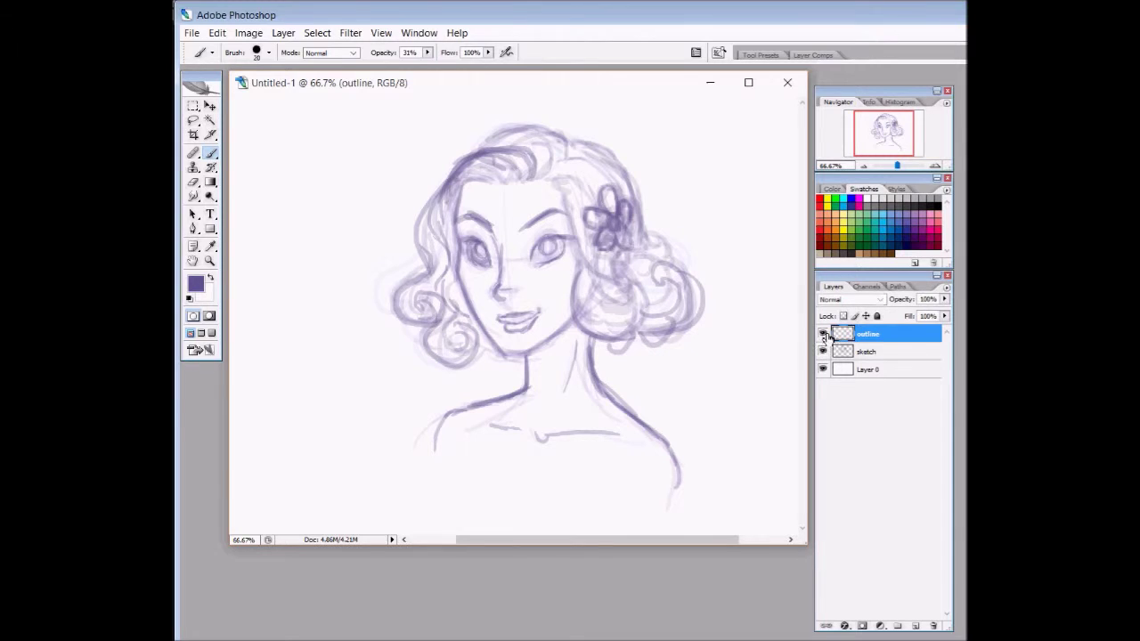
click(195, 285)
click(784, 358)
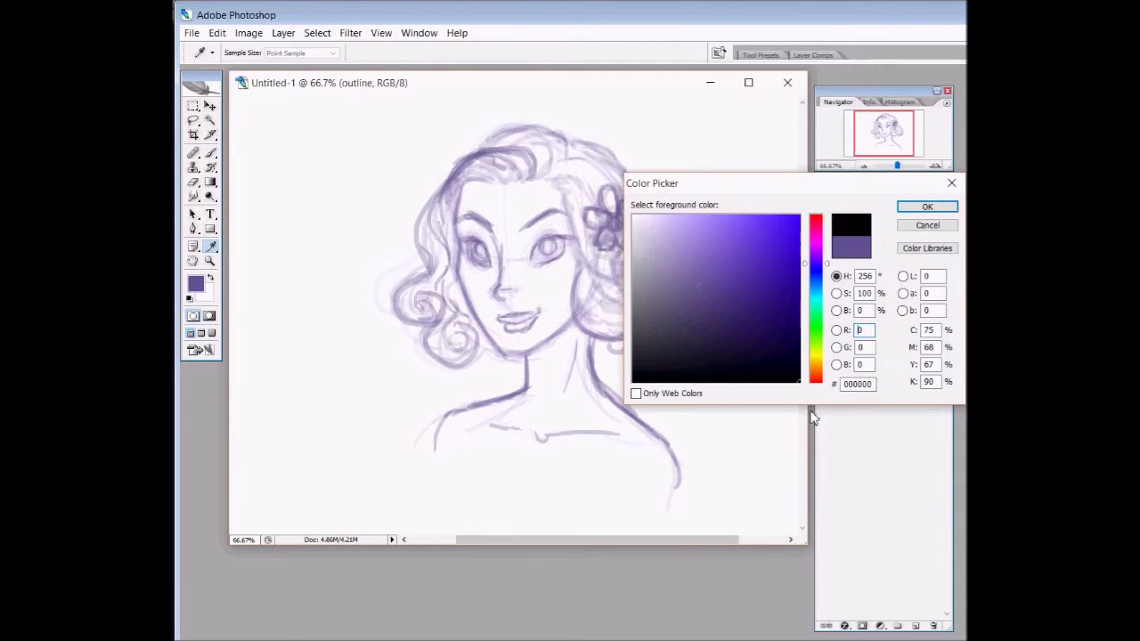
click(926, 206)
key(b)
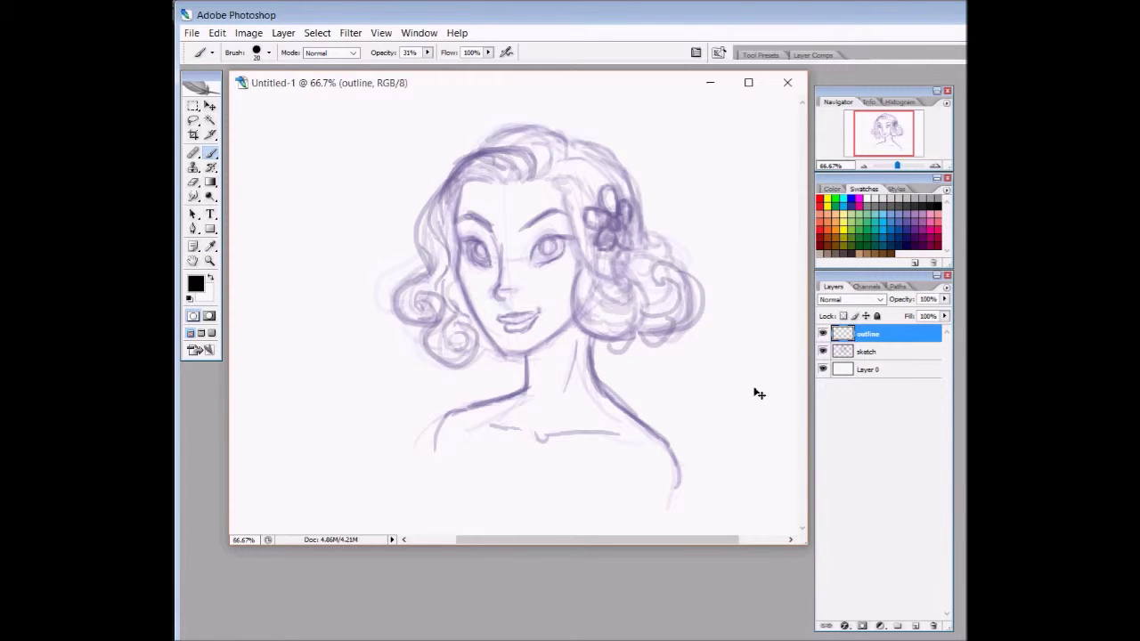
key(ctrl+plus)
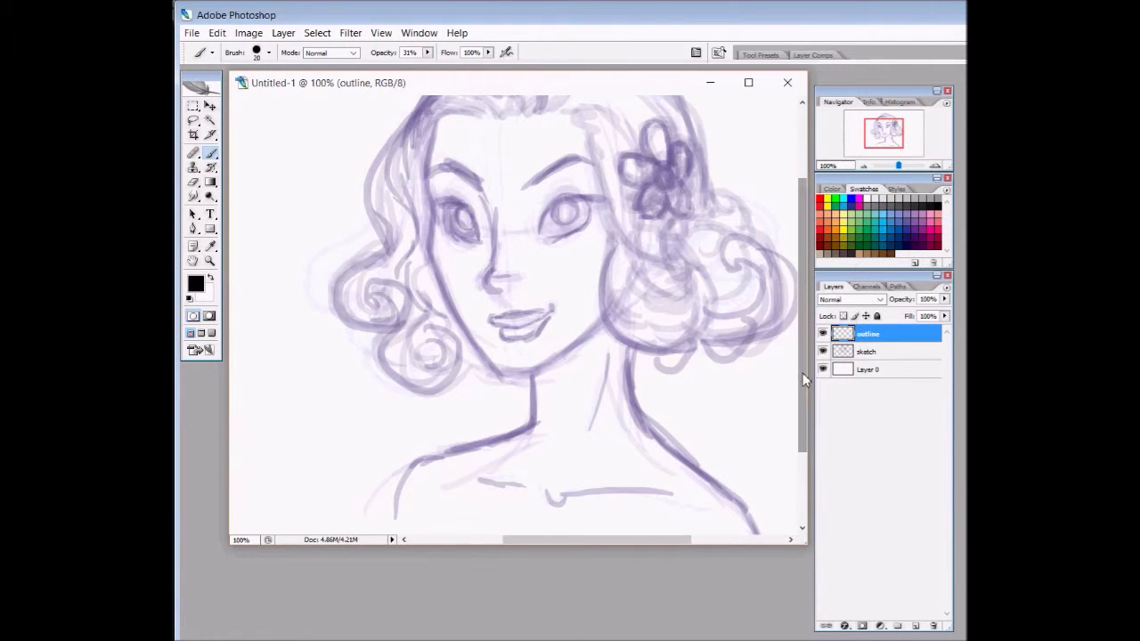
drag(799, 376, 799, 340)
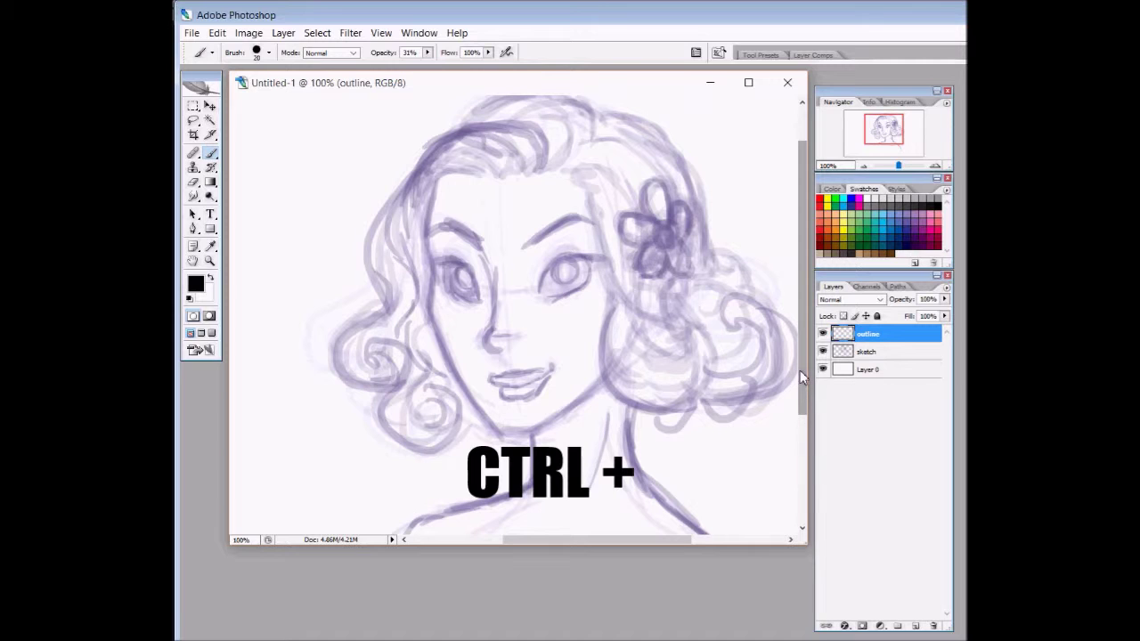
key(ctrl+plus)
key(ctrl+plus)
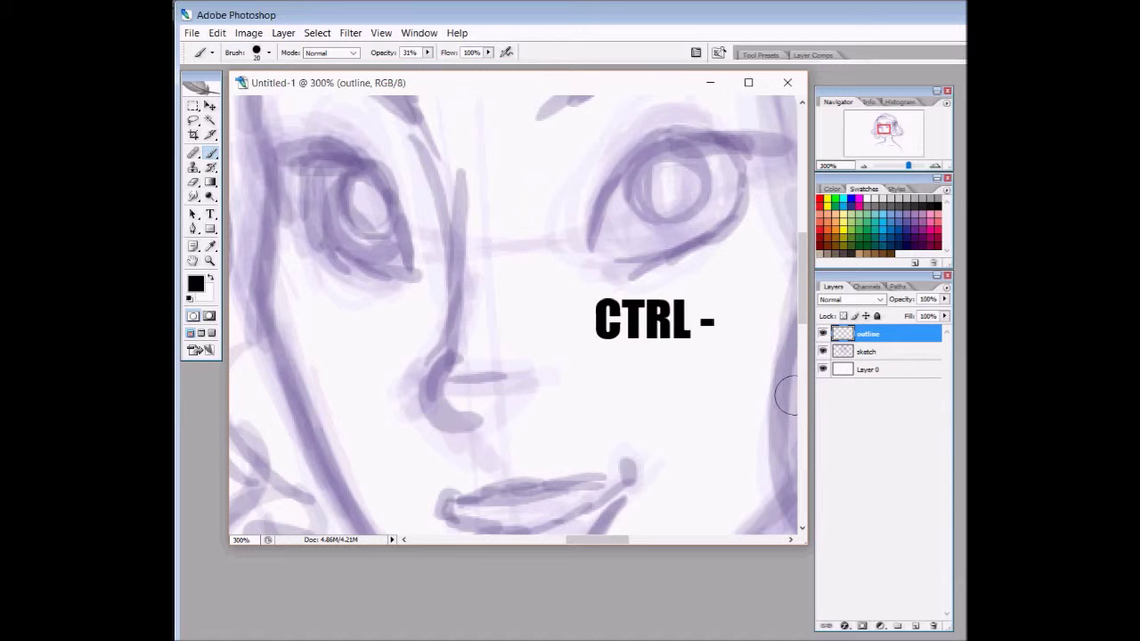
key(ctrl+minus)
key(ctrl+minus)
key(ctrl+minus)
key(ctrl+minus)
key(ctrl+plus)
key(ctrl+plus)
key(ctrl+plus)
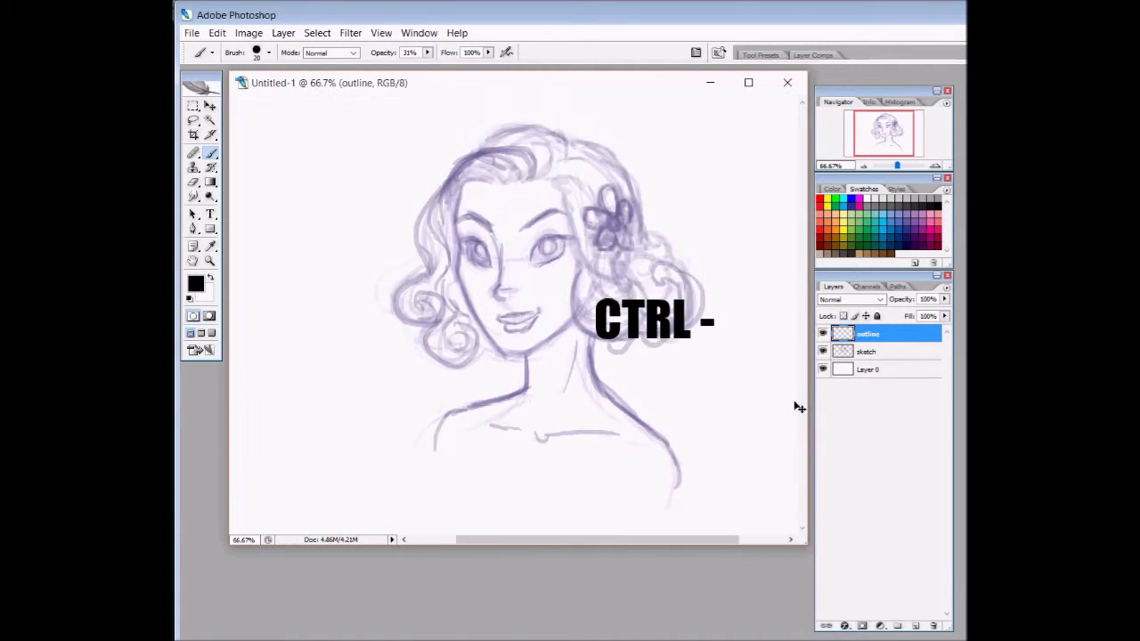
key(ctrl+minus)
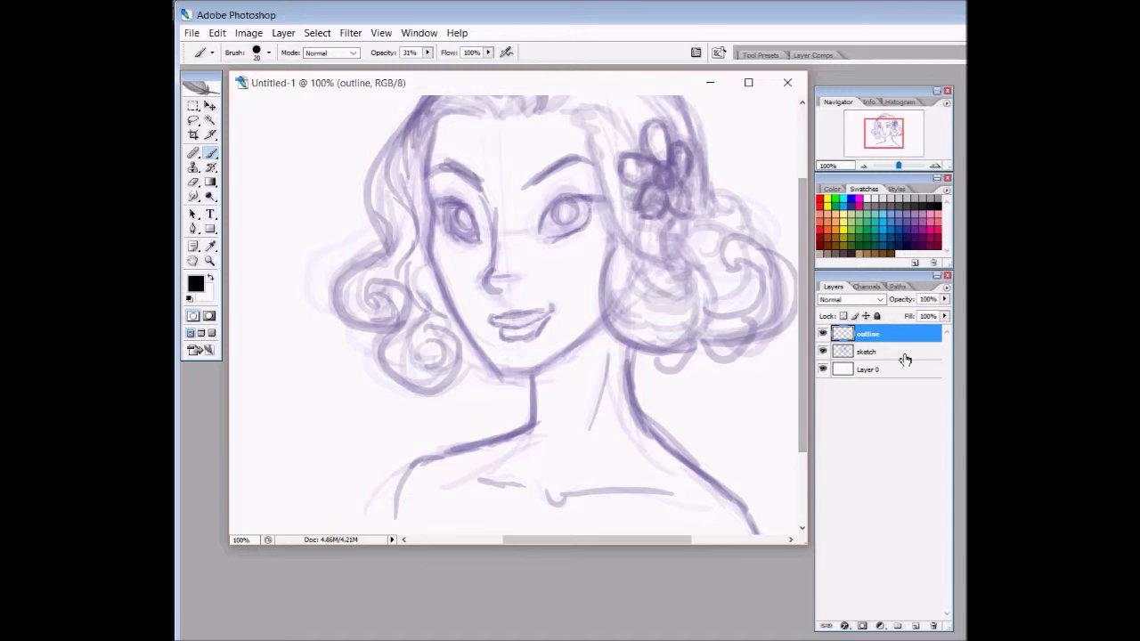
- Choose the hard round 9 px brush preset
click(268, 52)
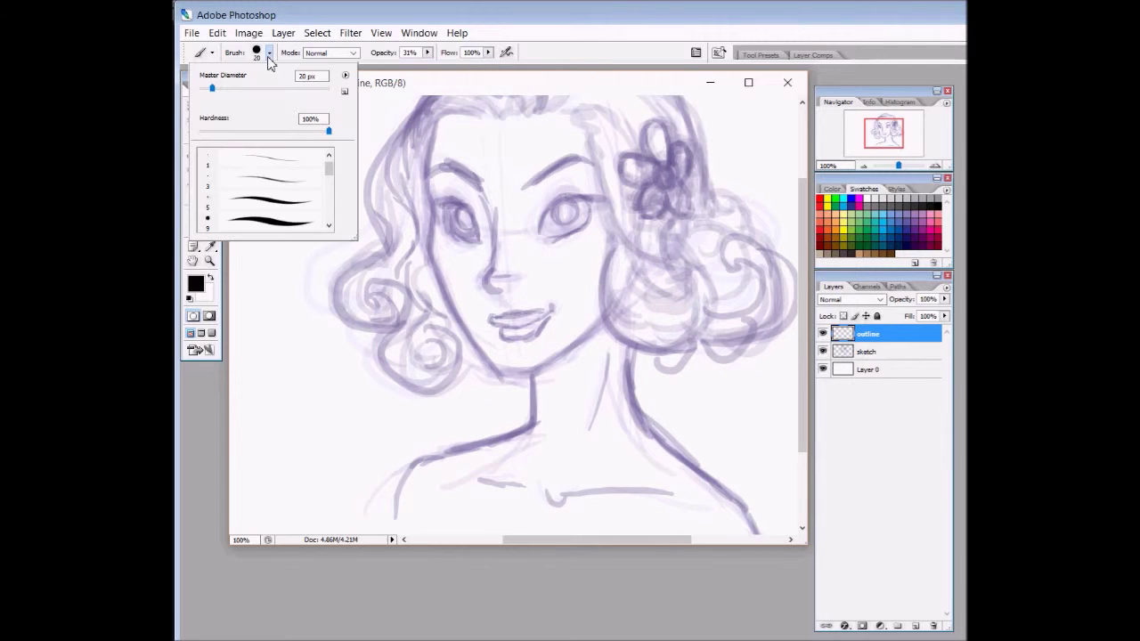
click(281, 226)
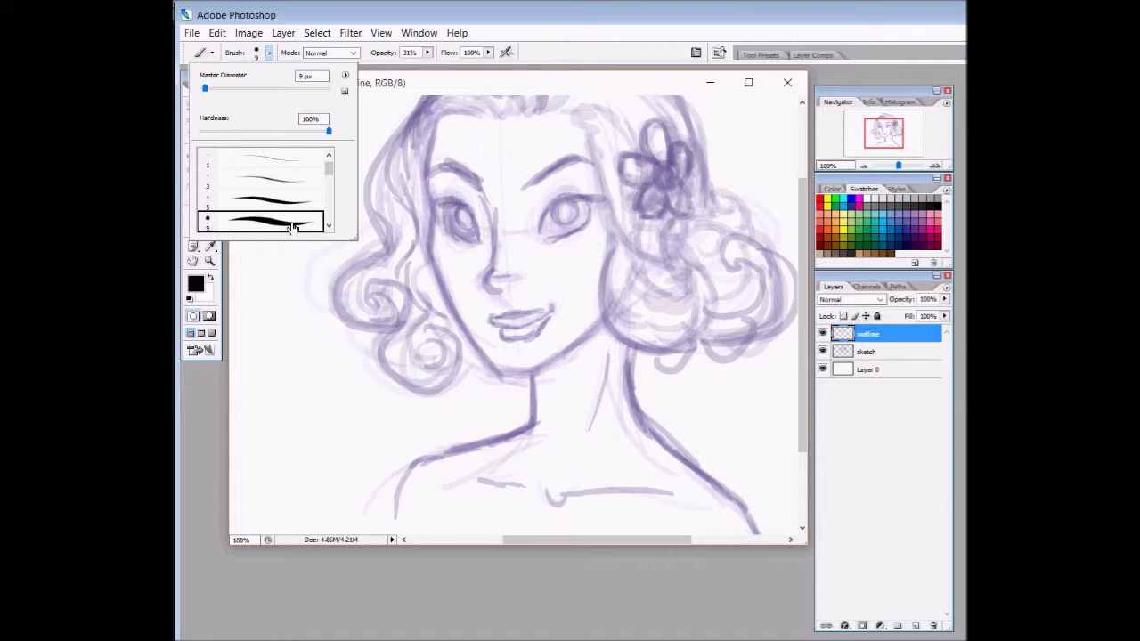
click(587, 42)
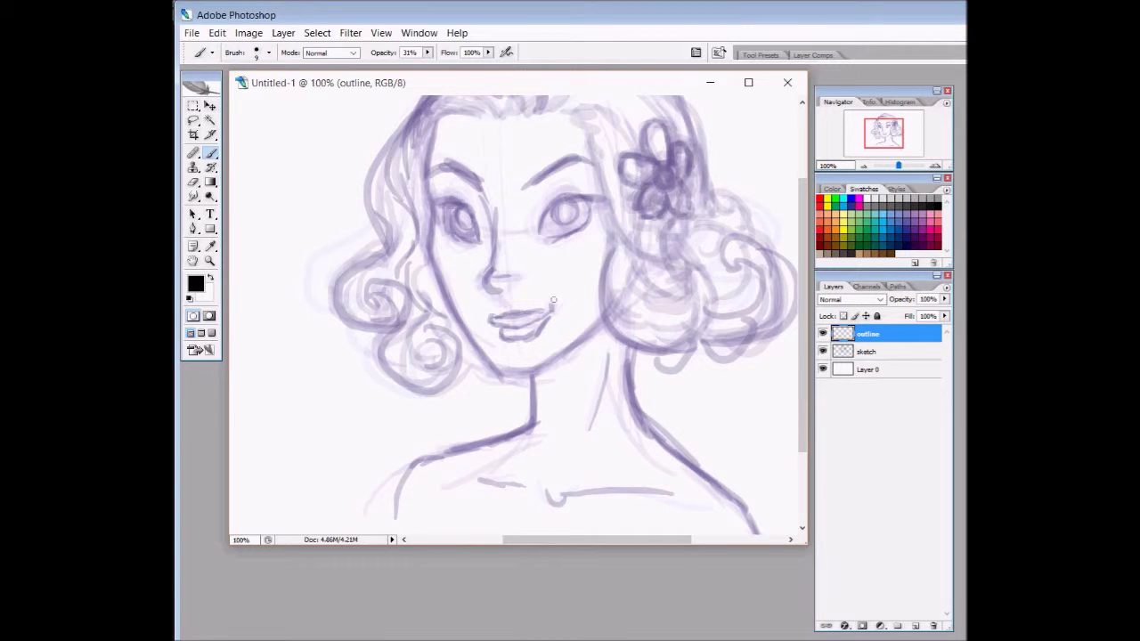
- Try smaller and larger brush sizes, ending at 20 px
key(bracketright)
key(bracketright)
key(bracketleft)
key(bracketleft)
key(bracketright)
key(bracketright)
key(bracketright)
key(bracketright)
key(bracketright)
key(bracketright)
key(bracketleft)
key(bracketright)
key(bracketright)
key(bracketleft)
key(bracketleft)
key(bracketleft)
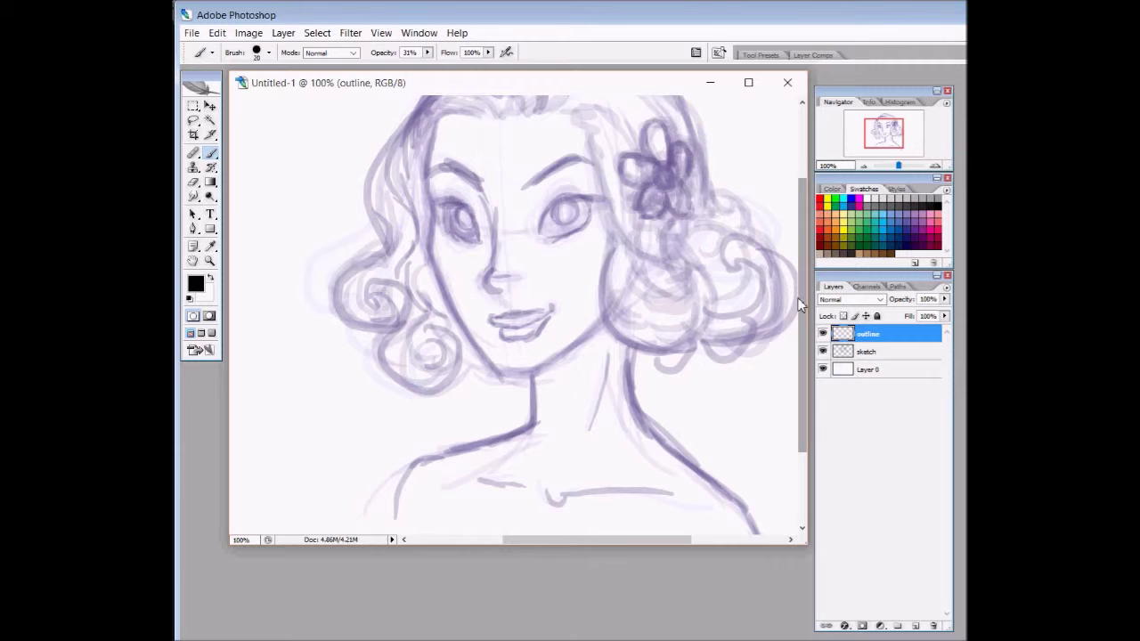
- Try a black stroke at 31% opacity along the left edge of the forehead
mouse_move(803, 302)
mouse_down()
mouse_move(803, 262)
mouse_move(803, 298)
mouse_up()
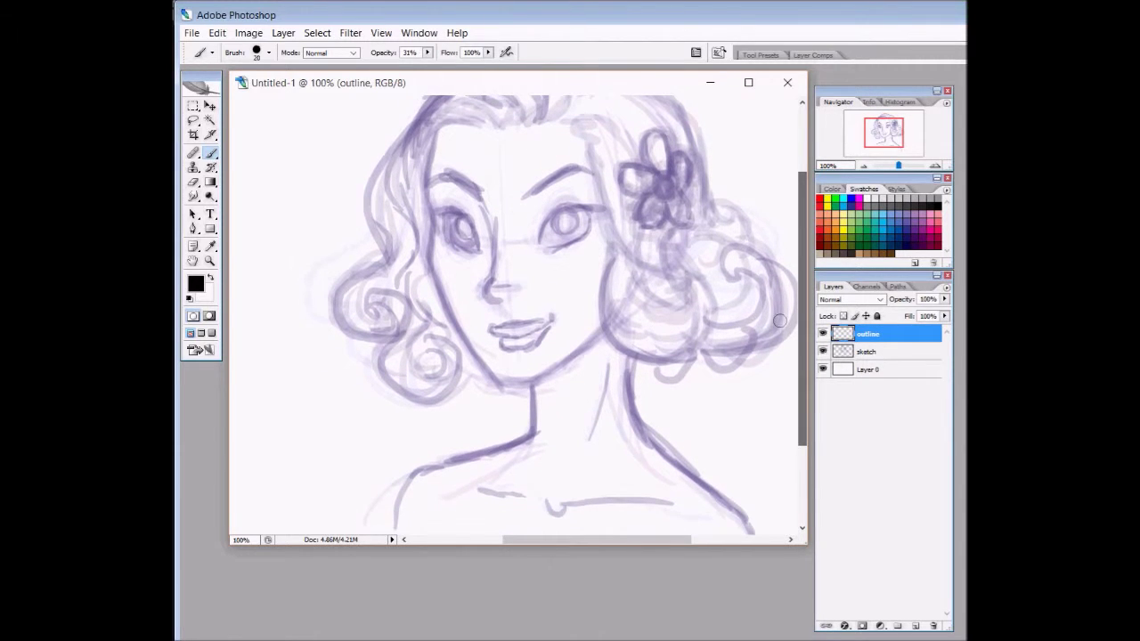
drag(436, 138, 429, 183)
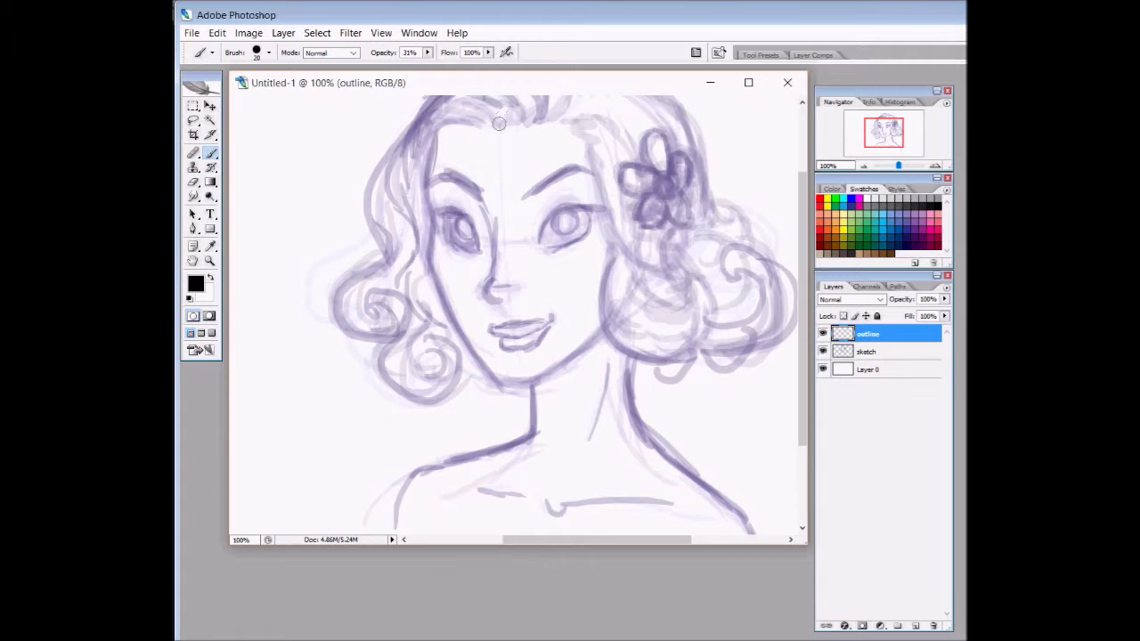
key(alt+bracketleft)
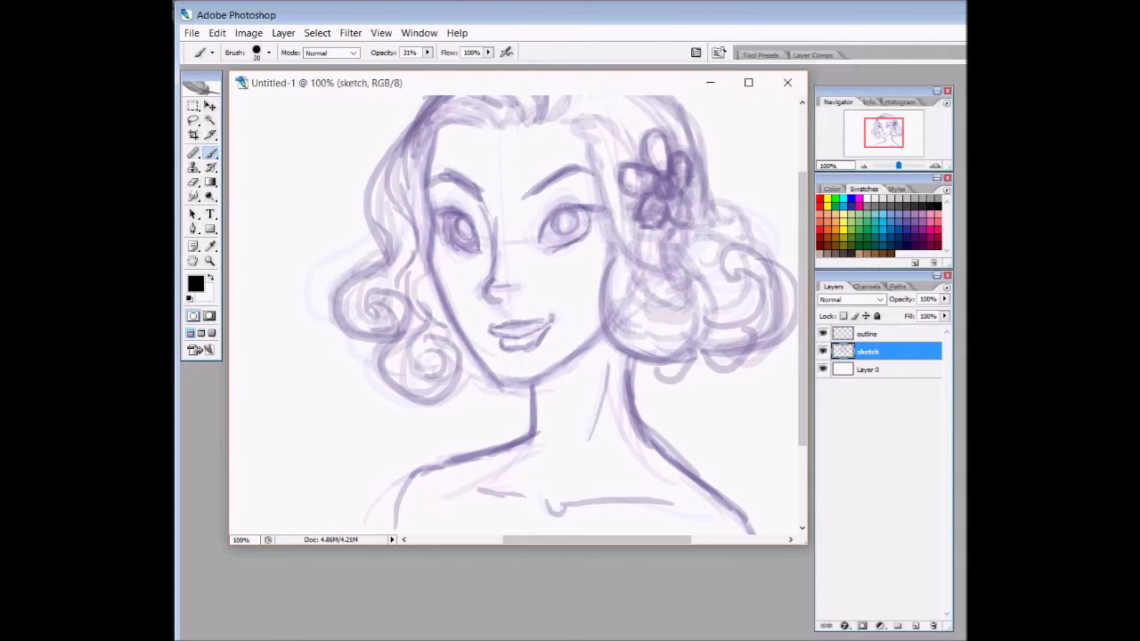
- Make the outline layer active again and set the brush opacity to 100%
click(866, 334)
click(427, 53)
drag(425, 65, 477, 69)
click(557, 41)
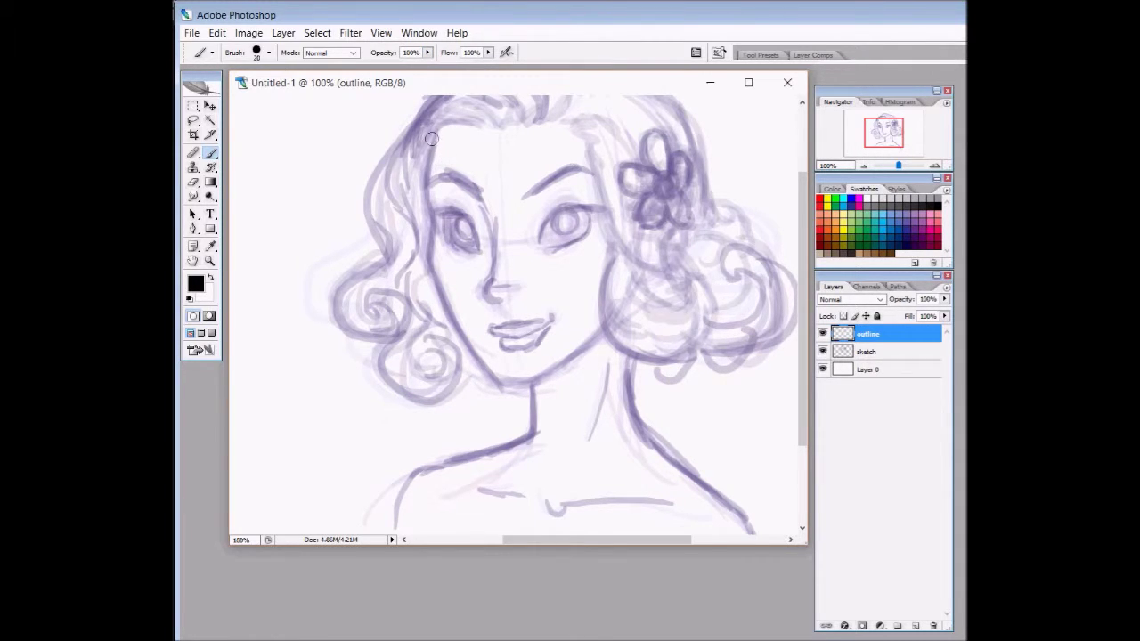
- Try inking the face contour from the left temple around the jaw, undo it, and reselect the outline layer
drag(438, 133, 424, 216)
key(ctrl+z)
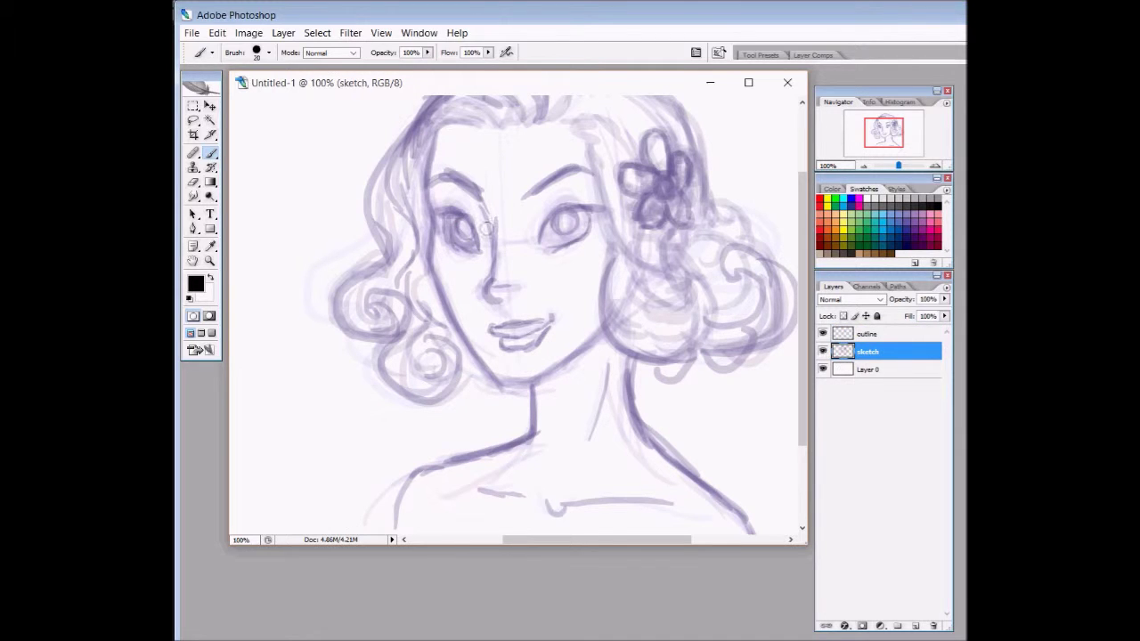
click(885, 337)
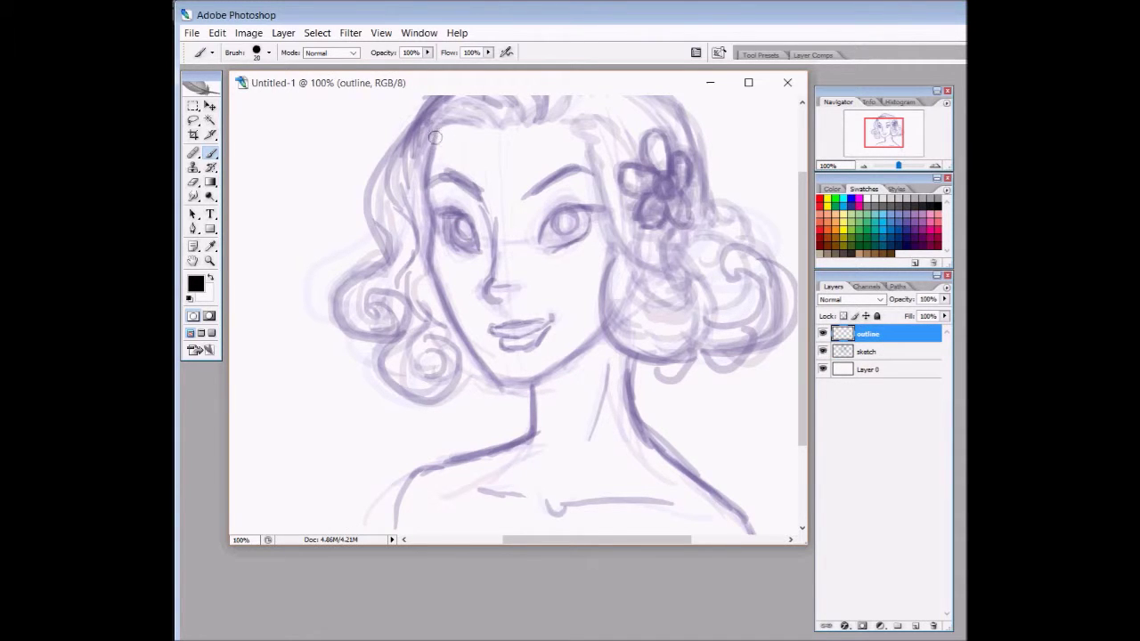
mouse_move(437, 133)
mouse_down()
mouse_move(433, 271)
mouse_move(485, 369)
mouse_move(501, 384)
mouse_move(535, 381)
mouse_move(615, 310)
mouse_up()
key(ctrl+z)
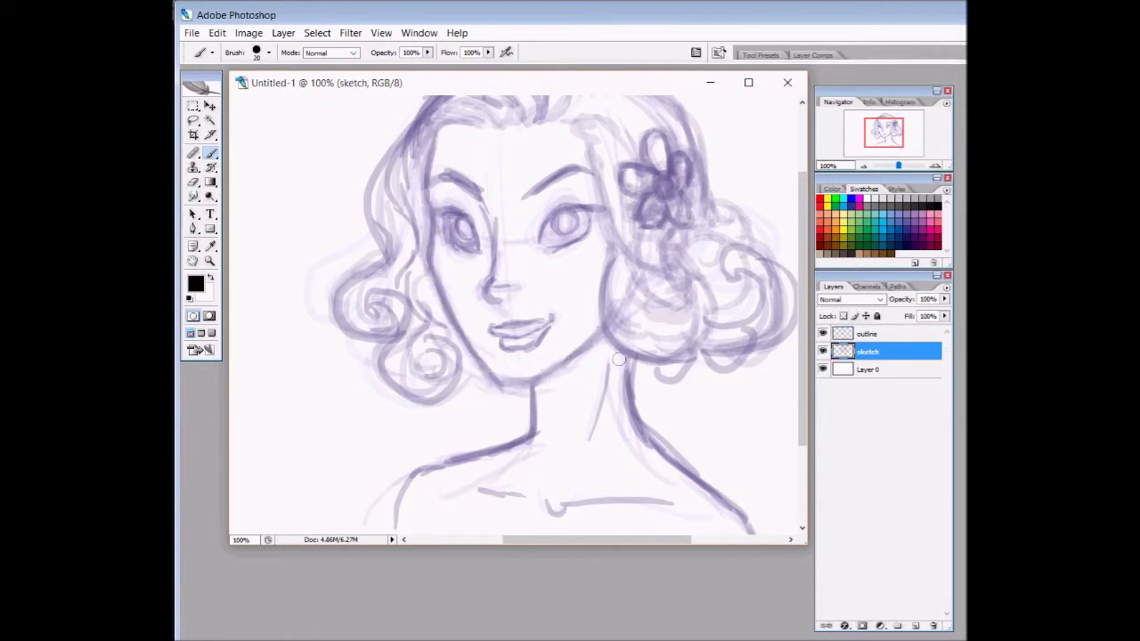
click(884, 334)
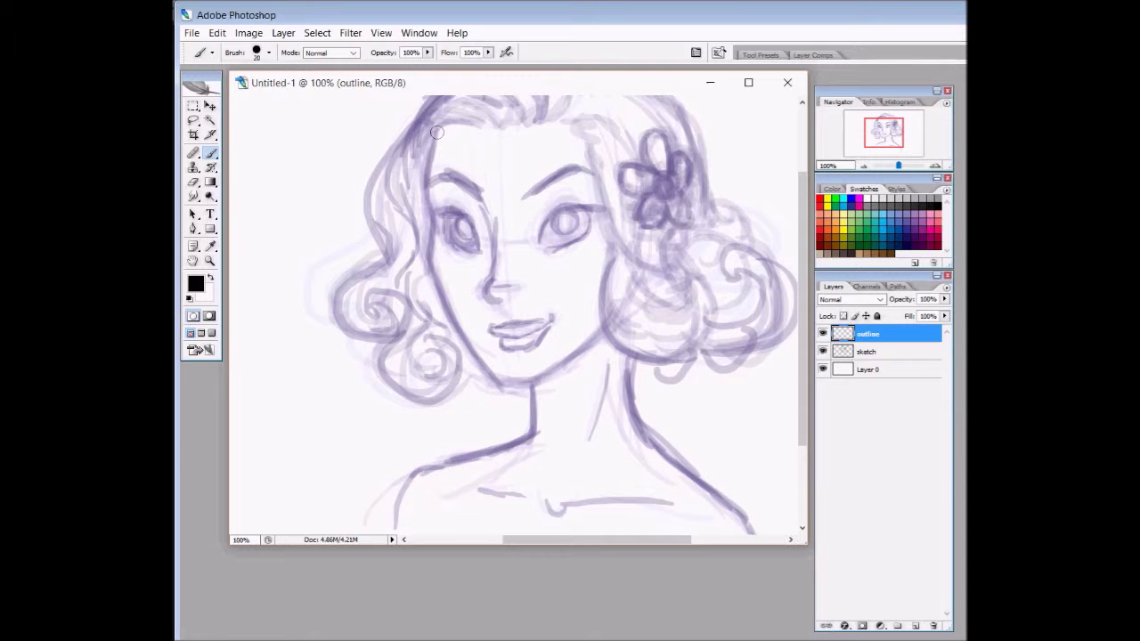
- Ink the left edge of the face from forehead to cheek and tidy the line with a hard 30 px Eraser
mouse_move(437, 132)
mouse_down()
mouse_move(425, 184)
mouse_move(432, 269)
mouse_up()
click(193, 182)
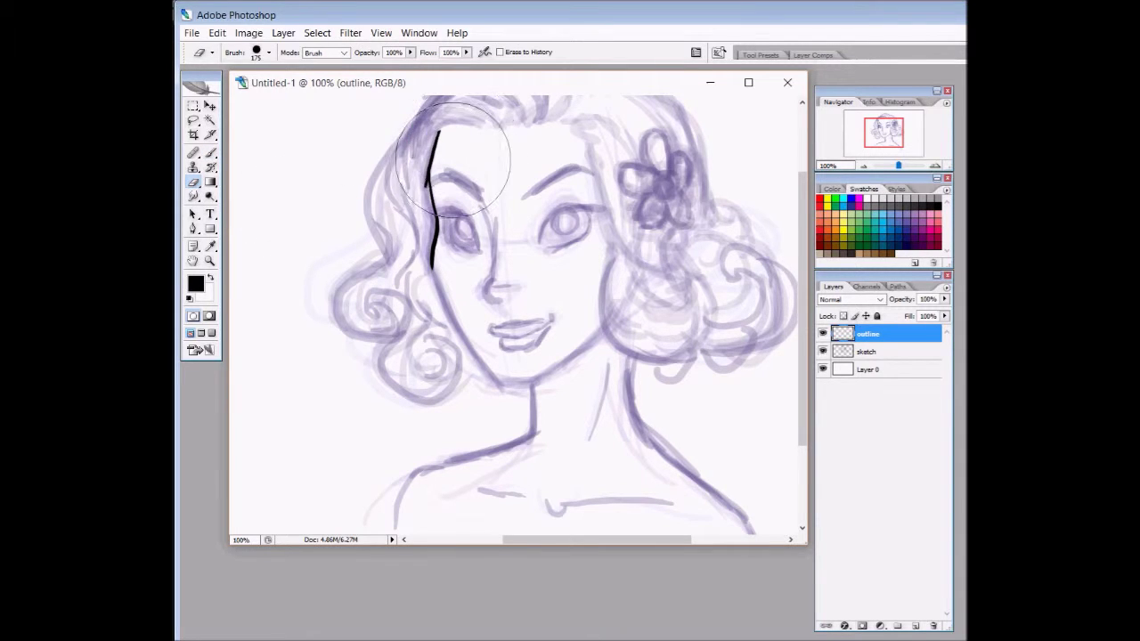
key(bracketleft)
key(bracketleft)
key(bracketleft)
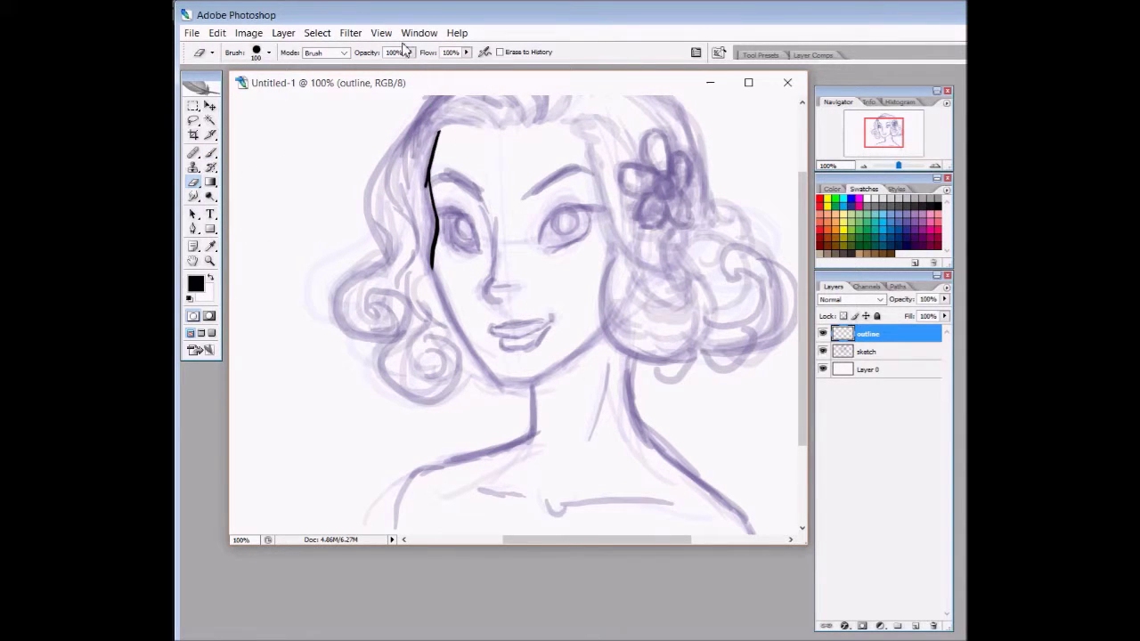
click(345, 54)
click(330, 73)
click(268, 53)
click(289, 230)
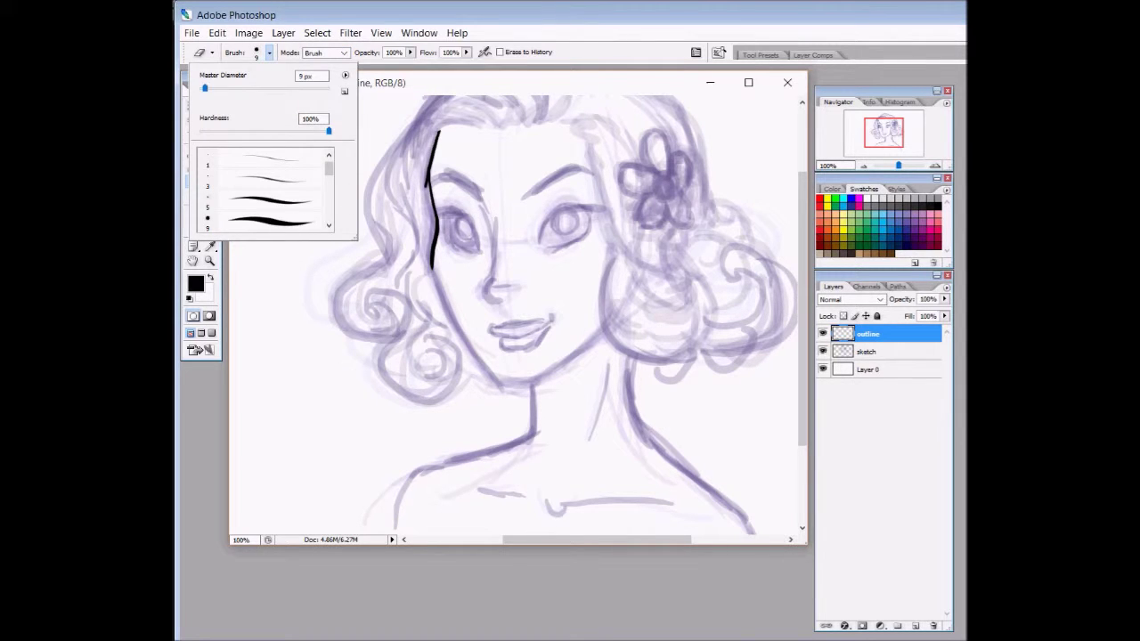
click(630, 100)
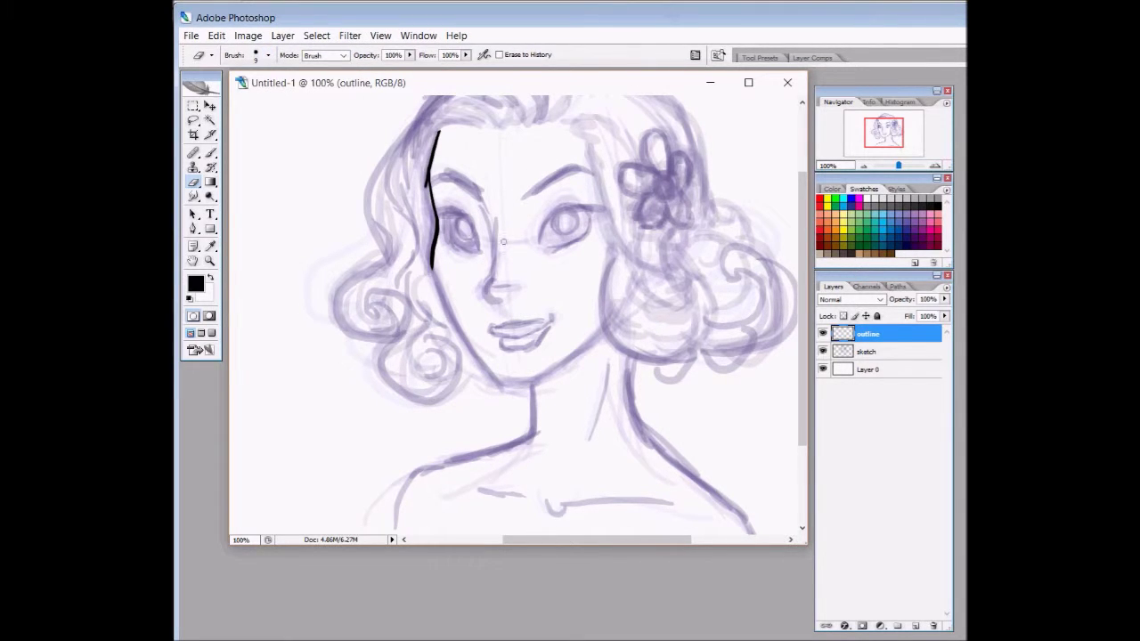
key(bracketright)
key(bracketright)
key(bracketright)
key(b)
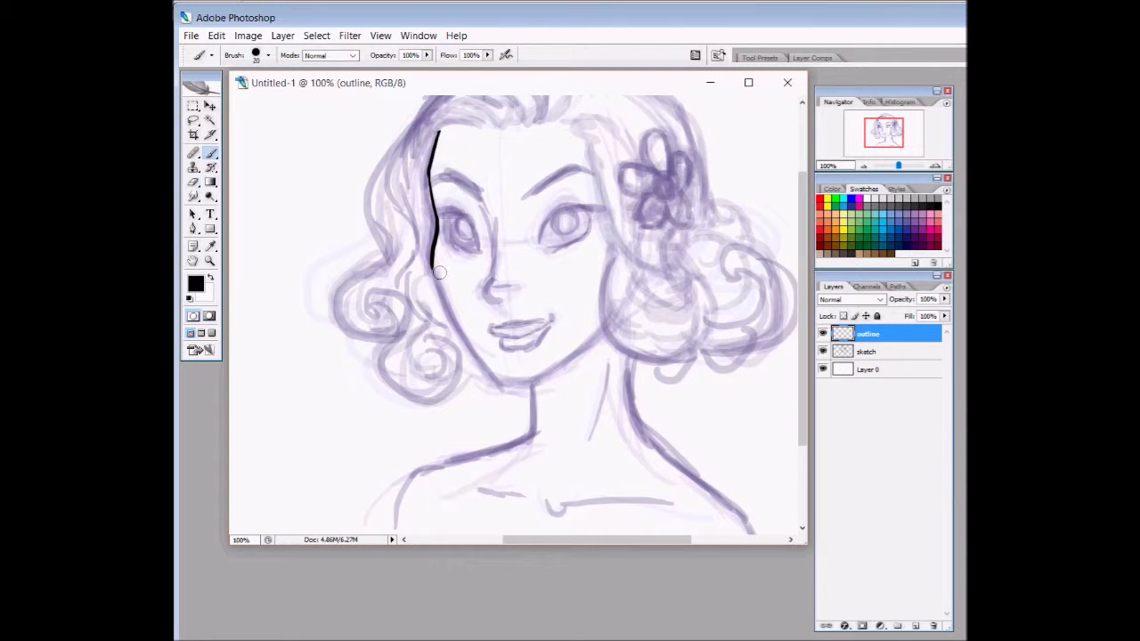
- Continue the black face contour down the left cheek, around the chin and up the right jaw
drag(431, 264, 505, 389)
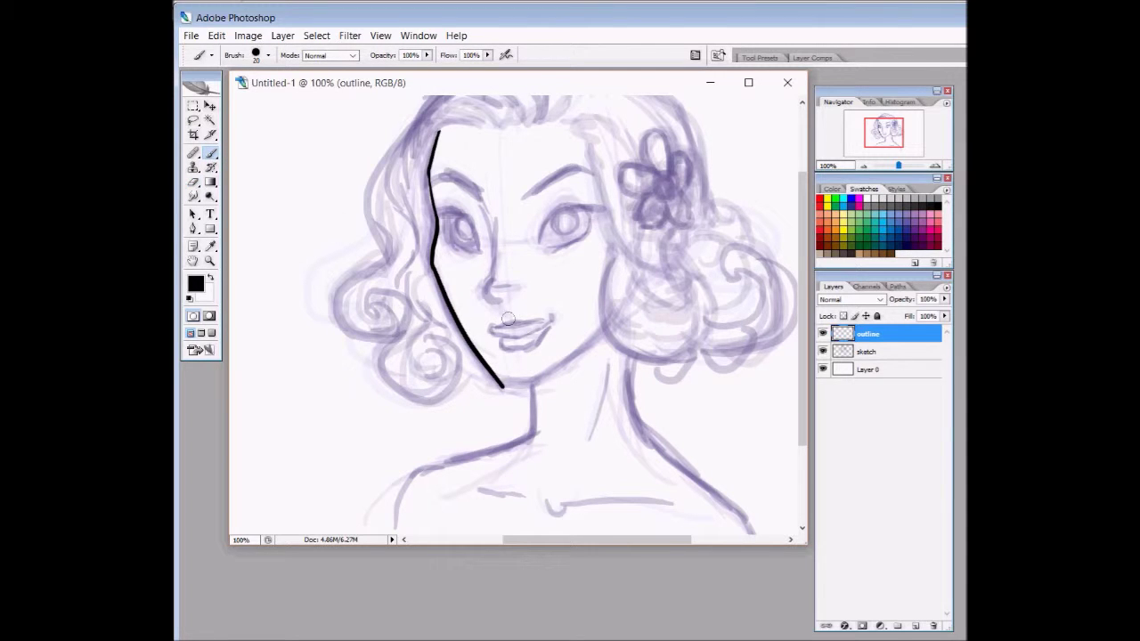
drag(502, 383, 611, 329)
key(ctrl+z)
key(ctrl+z)
key(e)
click(210, 153)
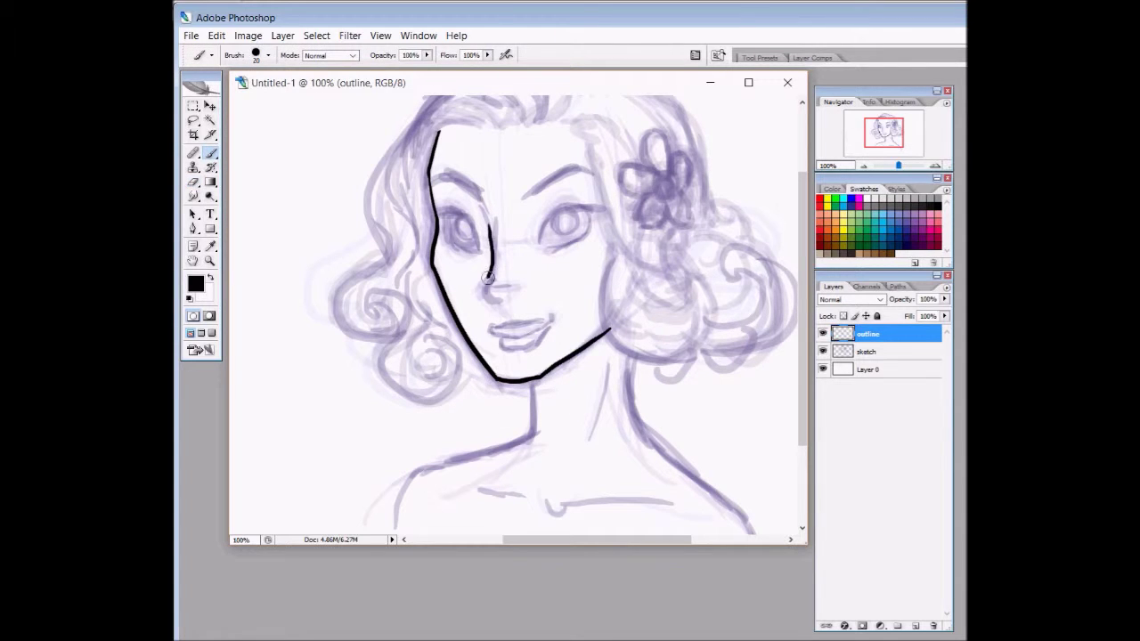
- Ink the bridge and tip of the nose over the sketch
mouse_move(499, 306)
mouse_down()
mouse_move(486, 285)
mouse_move(508, 289)
mouse_move(482, 200)
mouse_move(493, 279)
mouse_up()
key(ctrl+z)
key(ctrl+z)
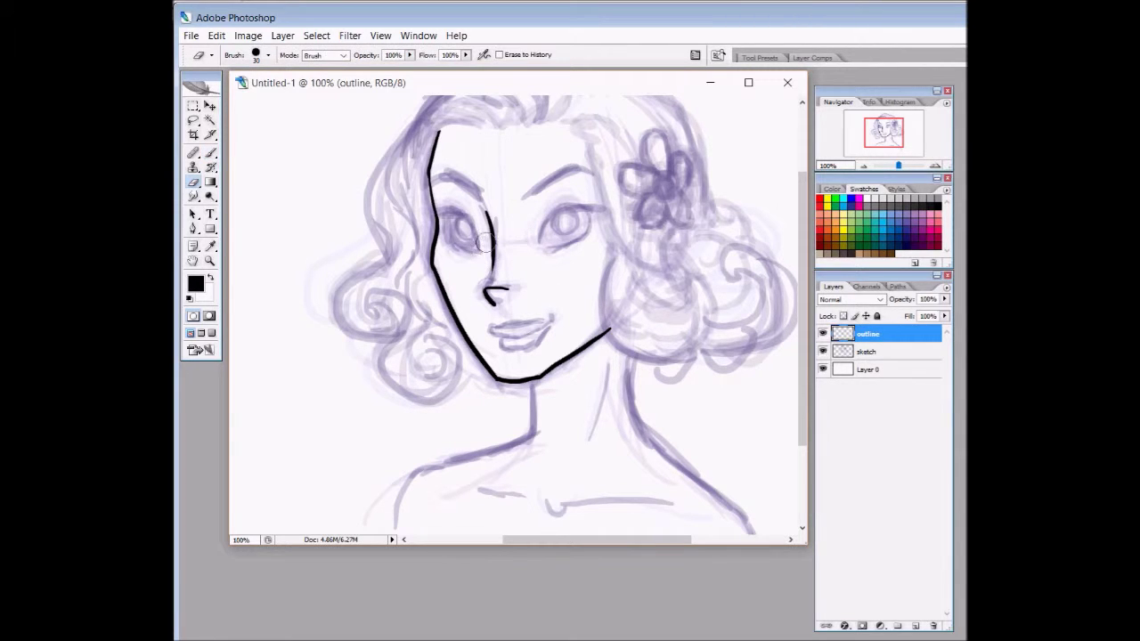
drag(295, 164, 357, 369)
key(ctrl+z)
- Ink the right hairline down beside the face and around the bottom of the inner right curl
drag(560, 121, 599, 135)
drag(575, 126, 609, 222)
key(ctrl+z)
key(ctrl+z)
mouse_move(573, 125)
mouse_down()
mouse_move(637, 256)
mouse_move(597, 315)
mouse_move(649, 351)
mouse_move(705, 329)
mouse_up()
key(e)
key(b)
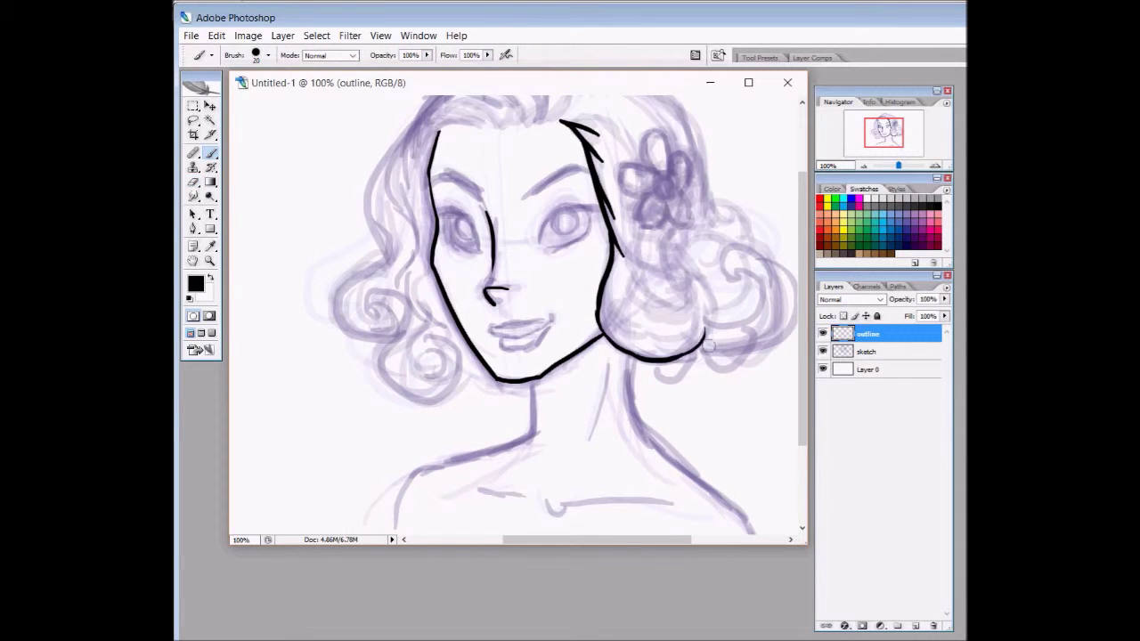
- Draw the inner strands of the right curl and the hair below the flower
drag(613, 248, 642, 315)
drag(680, 274, 705, 337)
drag(691, 298, 658, 317)
drag(681, 275, 648, 281)
drag(659, 231, 663, 296)
- Ink the pointed petals of the hair flower
mouse_move(663, 176)
mouse_down()
mouse_move(671, 193)
mouse_move(645, 226)
mouse_move(678, 192)
mouse_move(643, 233)
mouse_up()
key(ctrl+z)
drag(659, 198, 677, 237)
drag(624, 174, 658, 128)
mouse_move(670, 160)
mouse_down()
mouse_move(695, 222)
mouse_move(664, 178)
mouse_up()
- Outline the outer right curls and the edge of the hair up past the flower
mouse_move(735, 272)
mouse_down()
mouse_move(759, 307)
mouse_move(713, 305)
mouse_up()
mouse_move(677, 267)
mouse_down()
mouse_move(768, 258)
mouse_move(708, 354)
mouse_up()
drag(758, 254, 722, 200)
drag(729, 223, 702, 150)
- Ink both sides of the neck, the shoulders, the collarbones and the neck crease
drag(630, 356, 748, 529)
mouse_move(533, 384)
mouse_down()
mouse_move(419, 471)
mouse_move(403, 516)
mouse_up()
drag(466, 486, 524, 496)
drag(545, 504, 703, 504)
drag(602, 387, 589, 438)
- Ink the lips and both eyes, including the upper lash lines
drag(491, 326, 547, 326)
mouse_move(545, 239)
mouse_down()
mouse_move(547, 221)
mouse_move(595, 210)
mouse_up()
mouse_move(595, 214)
mouse_down()
mouse_move(584, 239)
mouse_move(545, 237)
mouse_up()
drag(570, 212, 592, 206)
mouse_move(444, 237)
mouse_down()
mouse_move(482, 218)
mouse_move(458, 249)
mouse_up()
mouse_move(458, 249)
mouse_down()
mouse_move(443, 237)
mouse_move(478, 243)
mouse_move(475, 215)
mouse_up()
drag(551, 205, 601, 212)
- Outline both eyebrows, undoing unwanted strokes along the way
drag(523, 196, 589, 168)
key(ctrl+z)
key(ctrl+z)
key(ctrl+z)
mouse_move(446, 182)
mouse_down()
mouse_move(481, 197)
mouse_move(456, 184)
mouse_up()
drag(433, 180, 483, 194)
- Ink the left curls with their inner spirals, the hair below the jaw and the left hair edge
mouse_move(390, 340)
mouse_down()
mouse_move(383, 384)
mouse_move(422, 347)
mouse_up()
mouse_move(422, 347)
mouse_down()
mouse_move(409, 357)
mouse_move(419, 312)
mouse_up()
drag(463, 392, 526, 381)
drag(410, 303, 374, 313)
mouse_move(366, 218)
mouse_down()
mouse_move(406, 127)
mouse_move(403, 261)
mouse_up()
- Ink the waves above the forehead, the crown and the strands around the upper right of the hair
scroll(517, 312, up, 2)
drag(419, 205, 539, 192)
mouse_move(456, 157)
mouse_down()
mouse_move(581, 130)
mouse_move(604, 172)
mouse_up()
drag(561, 183, 601, 207)
mouse_move(606, 148)
mouse_down()
mouse_move(656, 166)
mouse_move(704, 252)
mouse_up()
drag(609, 183, 657, 207)
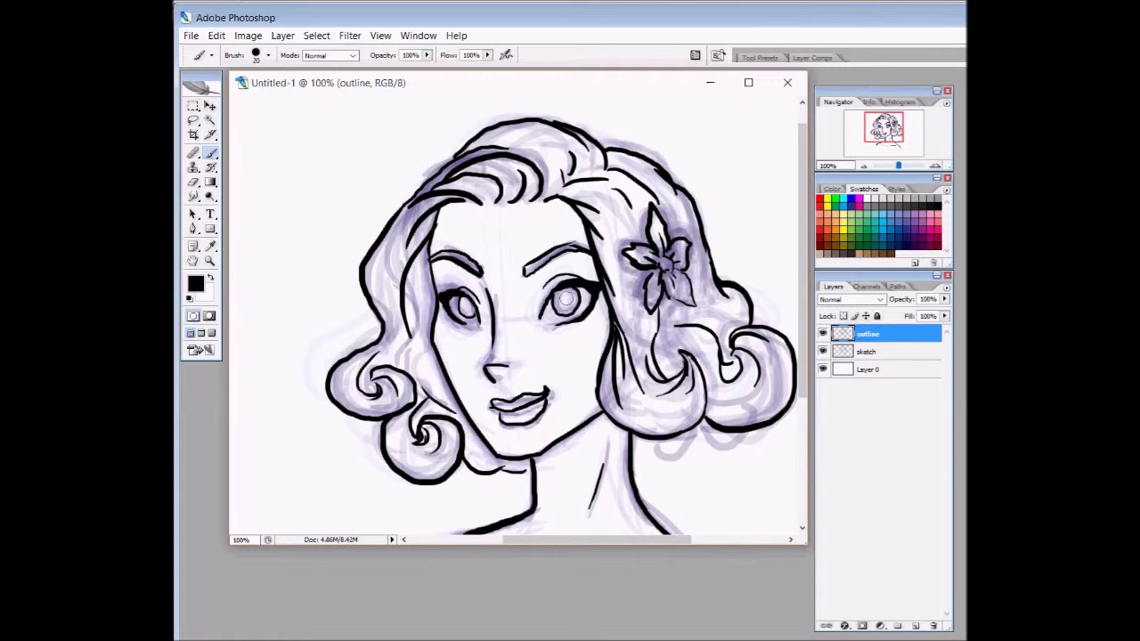
- Darken the pupil of the right eye
drag(565, 299, 563, 298)
key(ctrl+minus)
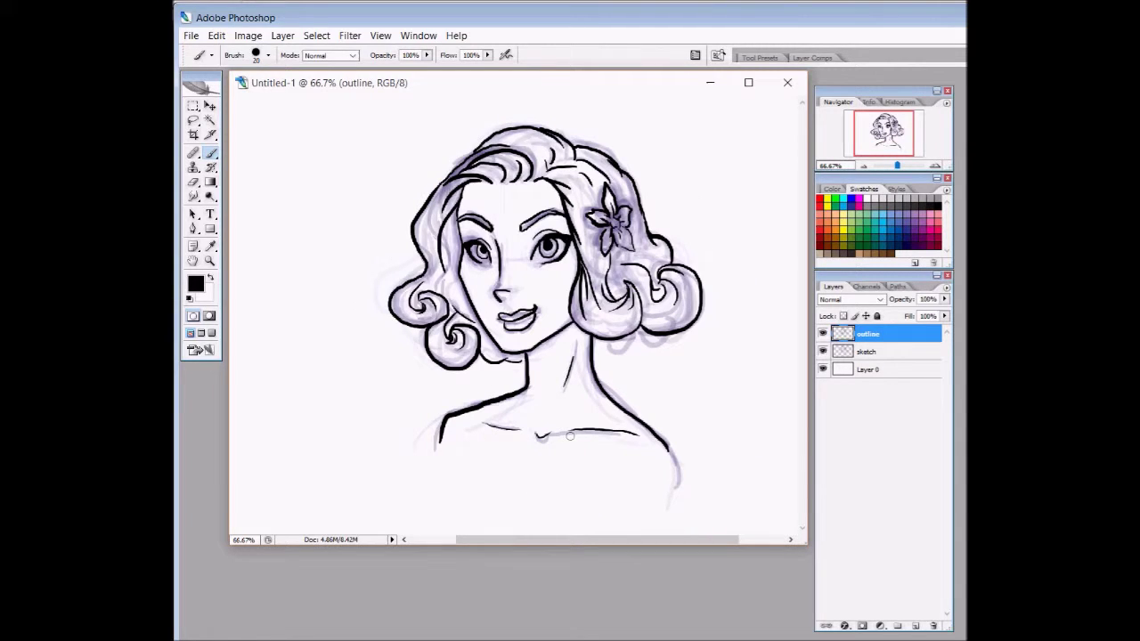
- Toggle the sketch layer's visibility to compare the black outline with and without the sketch beneath it
click(823, 353)
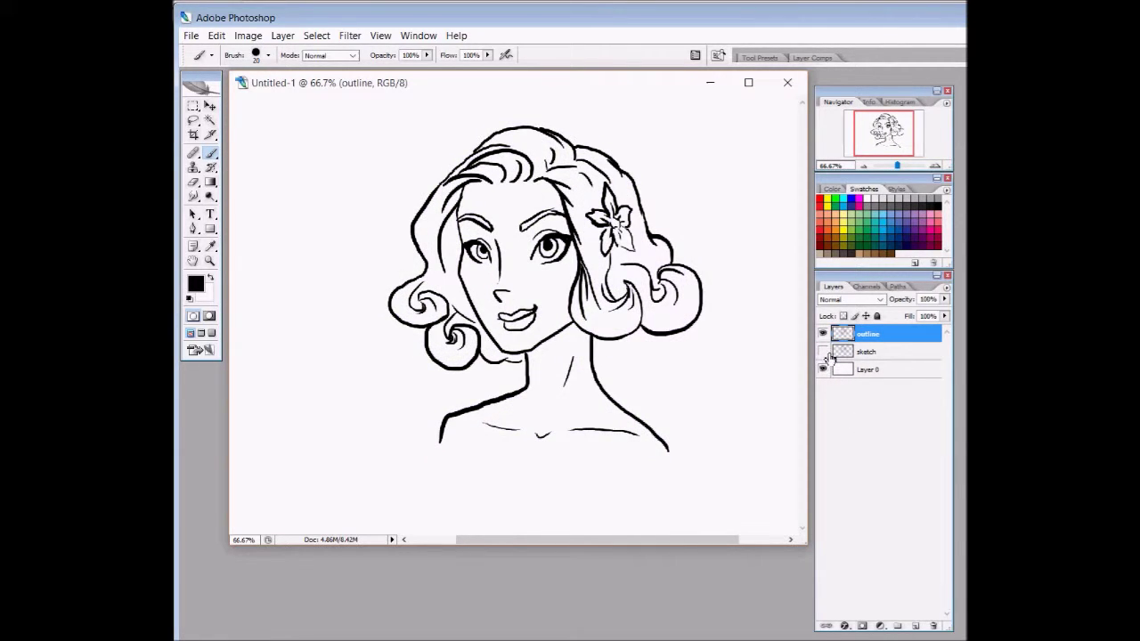
click(823, 352)
click(824, 352)
click(824, 353)
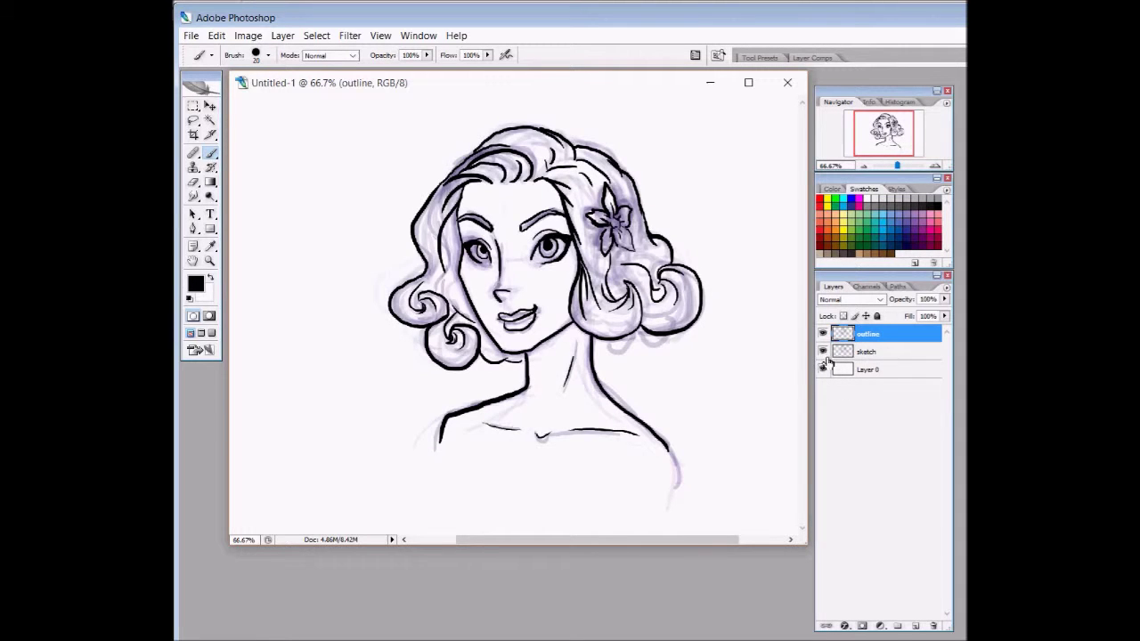
click(824, 353)
click(824, 352)
click(825, 353)
click(824, 353)
click(822, 352)
click(822, 352)
click(823, 352)
click(822, 352)
- Duplicate the outline layer as "outline copy", hide the sketch layer and make the original outline layer active
right_click(877, 342)
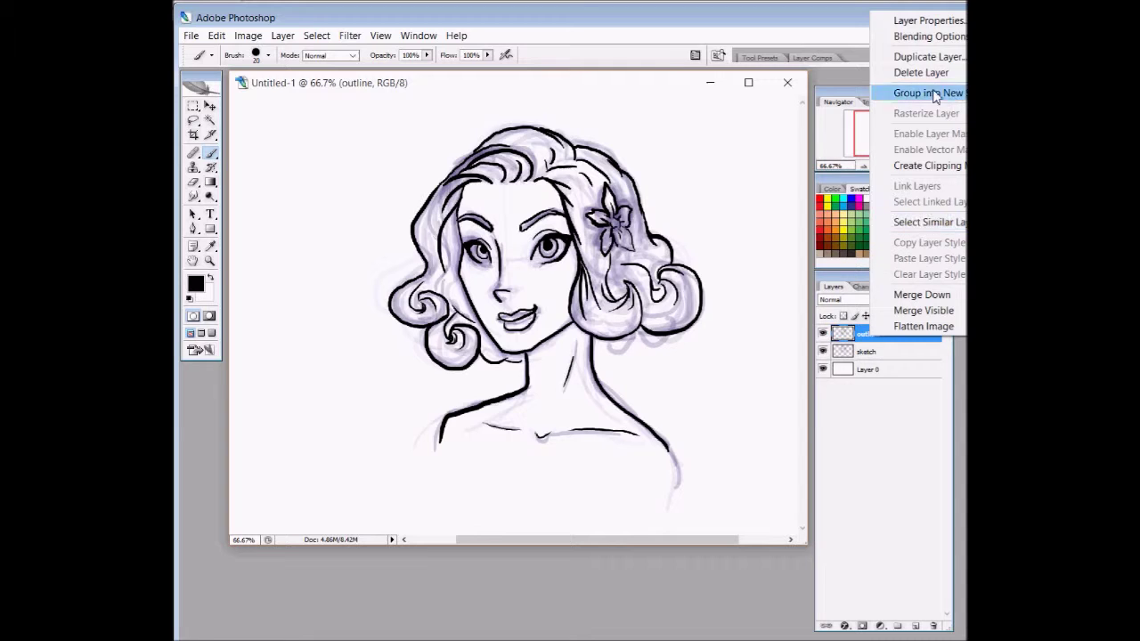
click(932, 59)
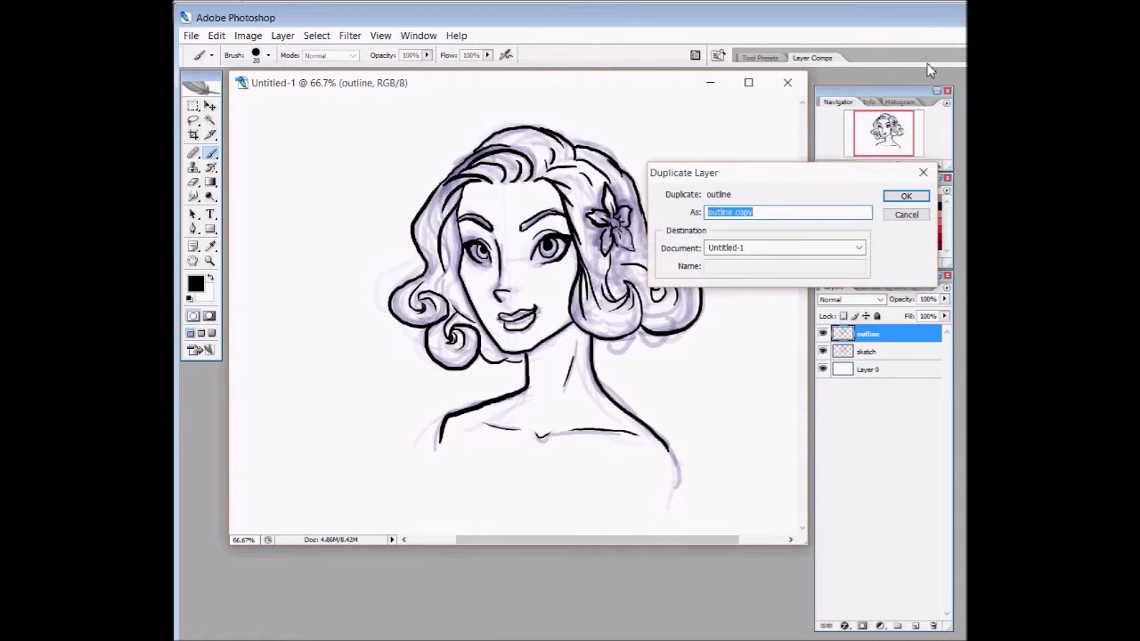
click(909, 198)
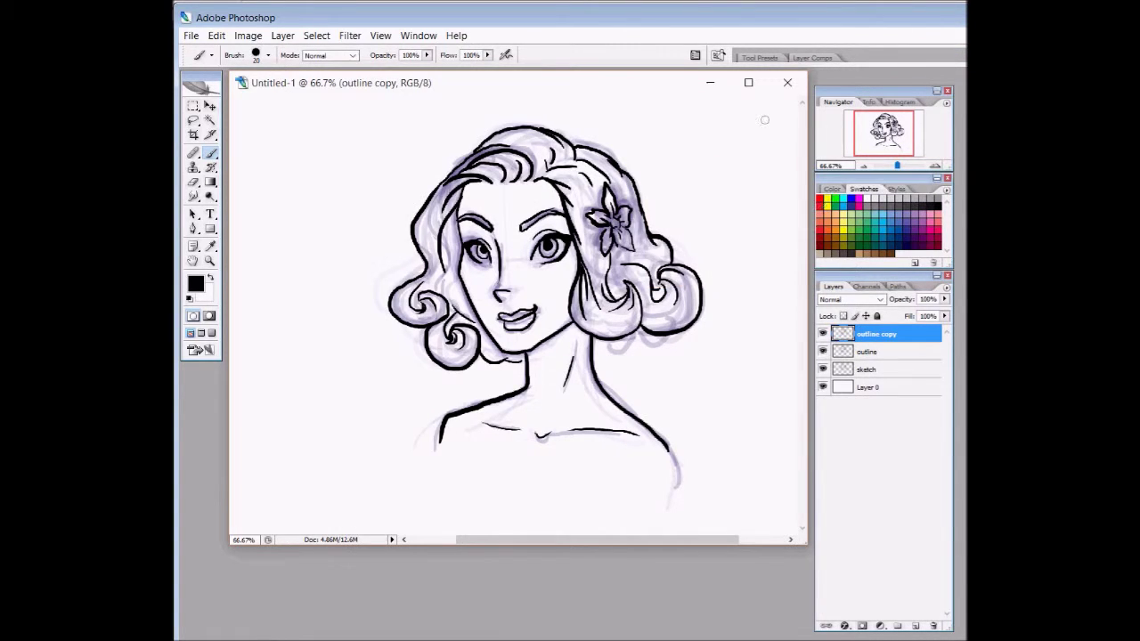
click(823, 370)
click(885, 354)
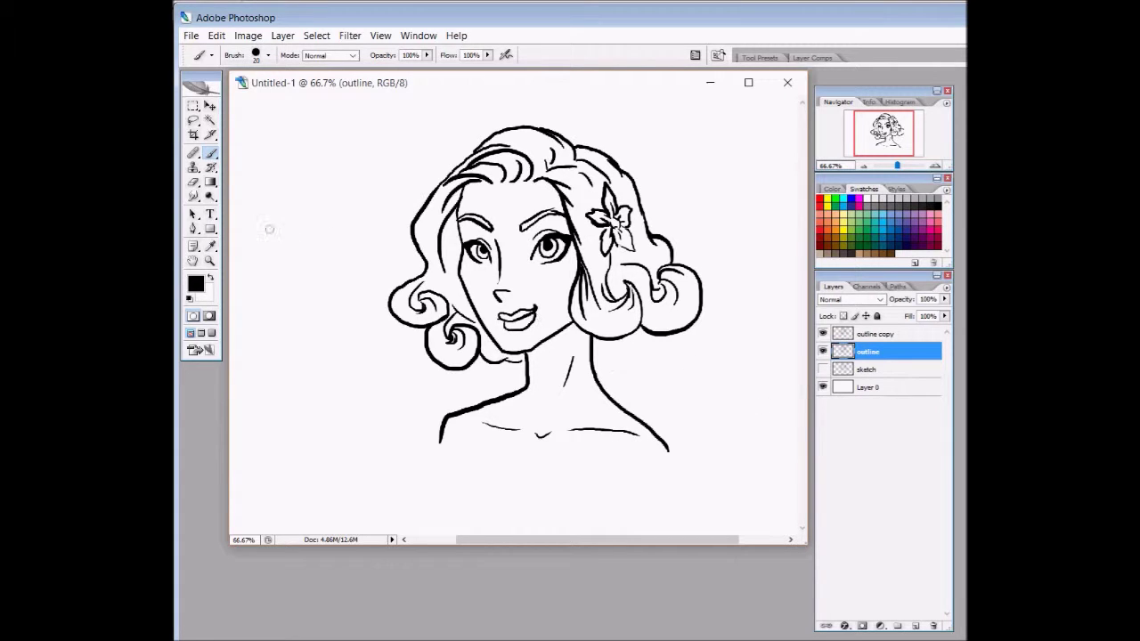
- Choose the Paint Bucket tool and set the foreground colour to a tan skin tone, about #c9a561
click(210, 182)
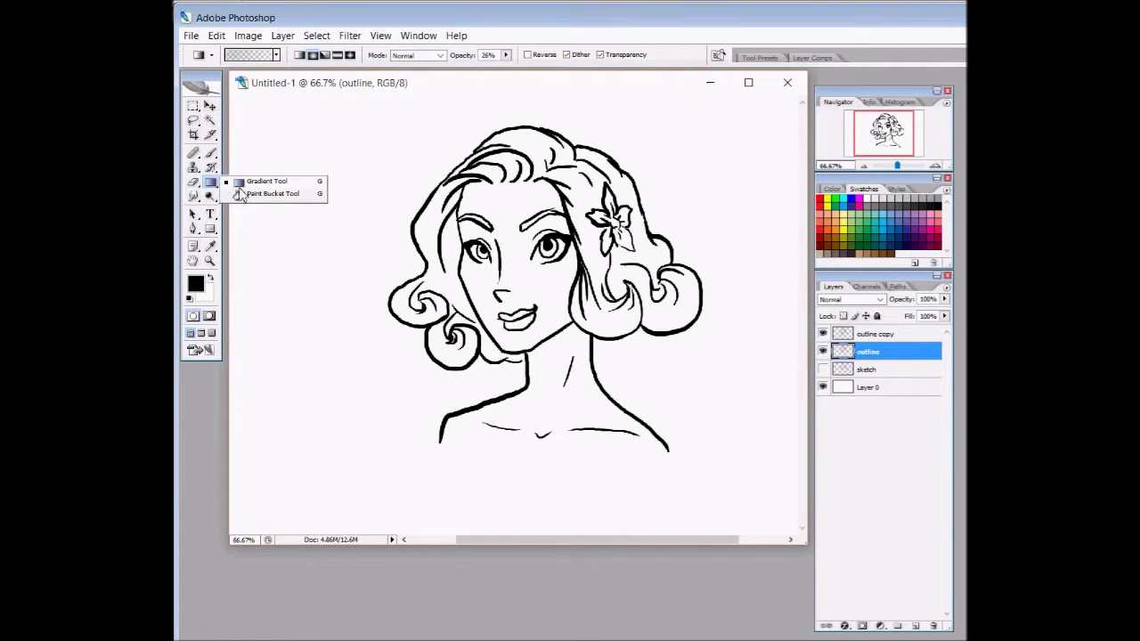
click(263, 198)
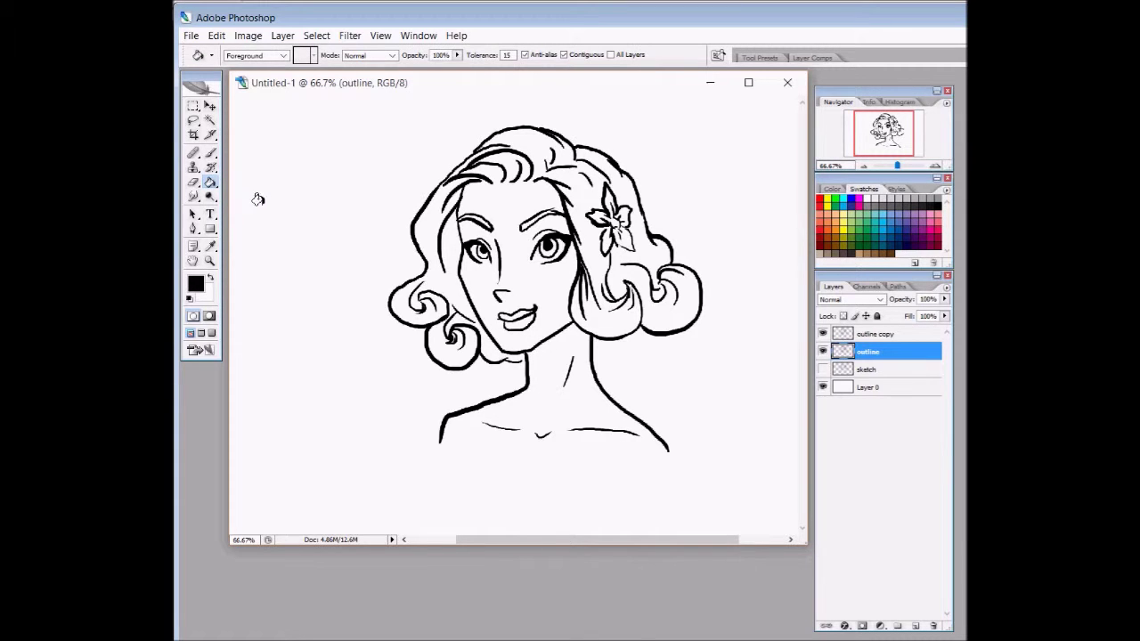
click(198, 285)
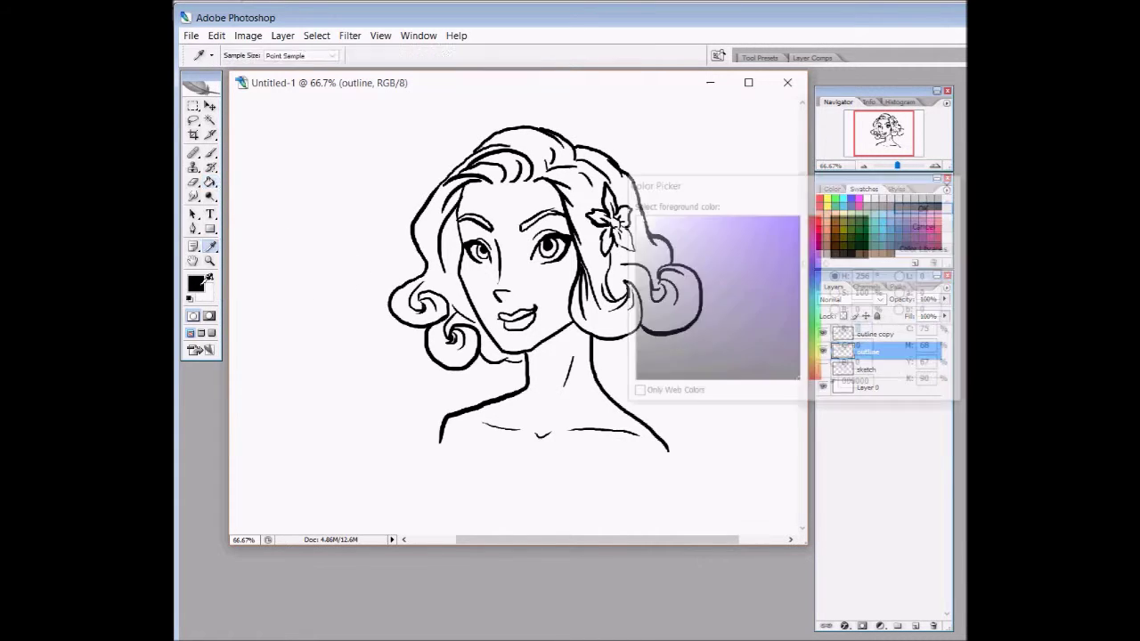
click(816, 356)
drag(818, 356, 819, 367)
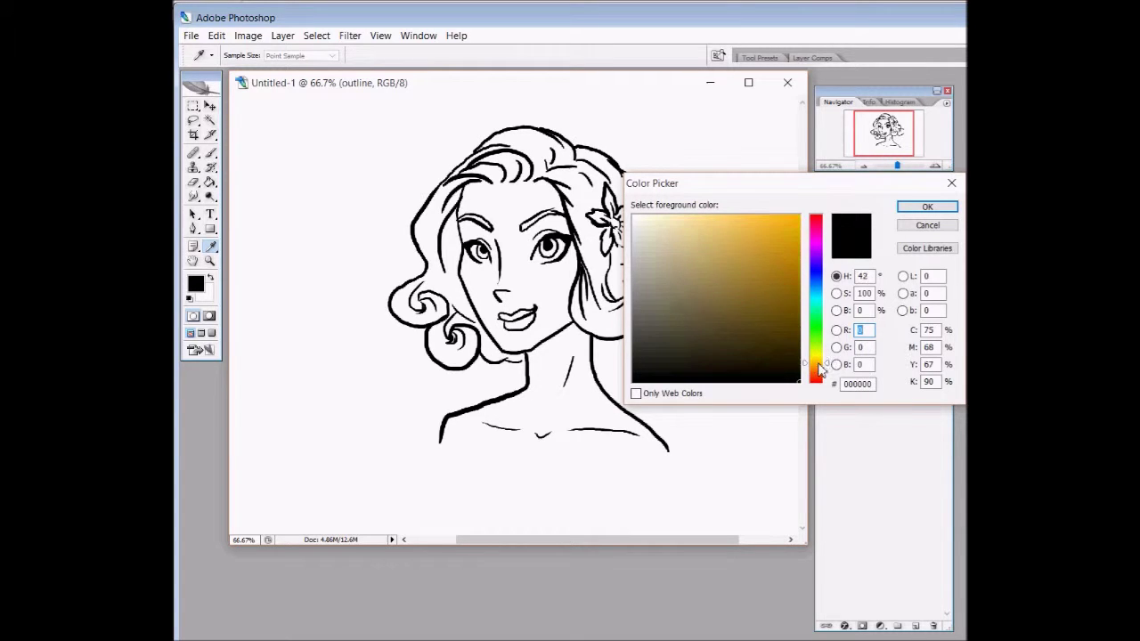
click(715, 247)
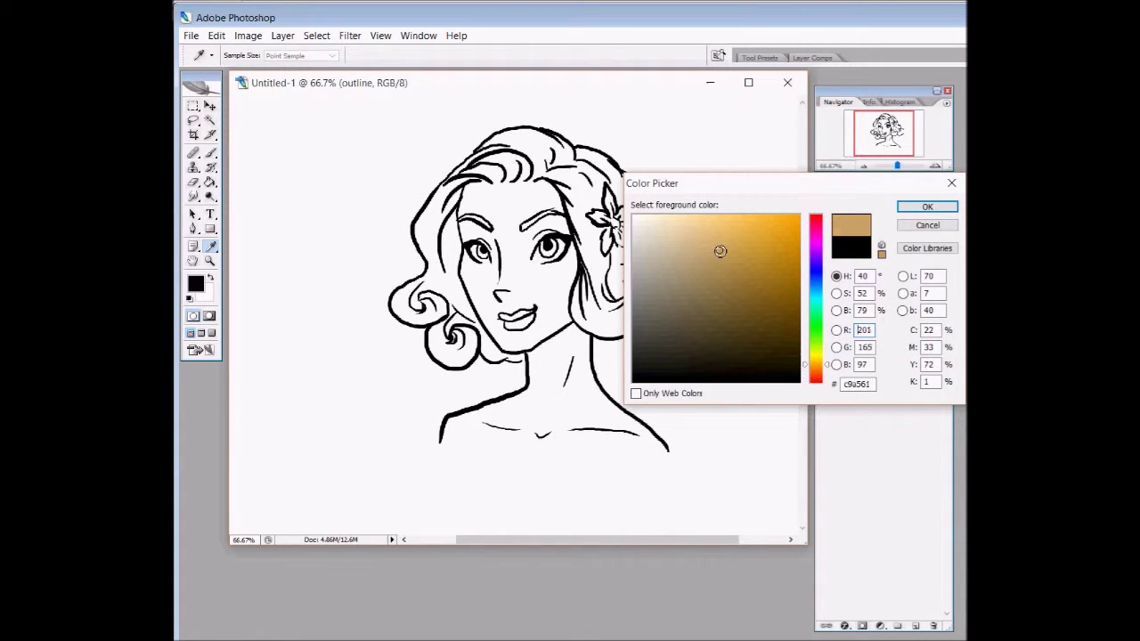
click(927, 207)
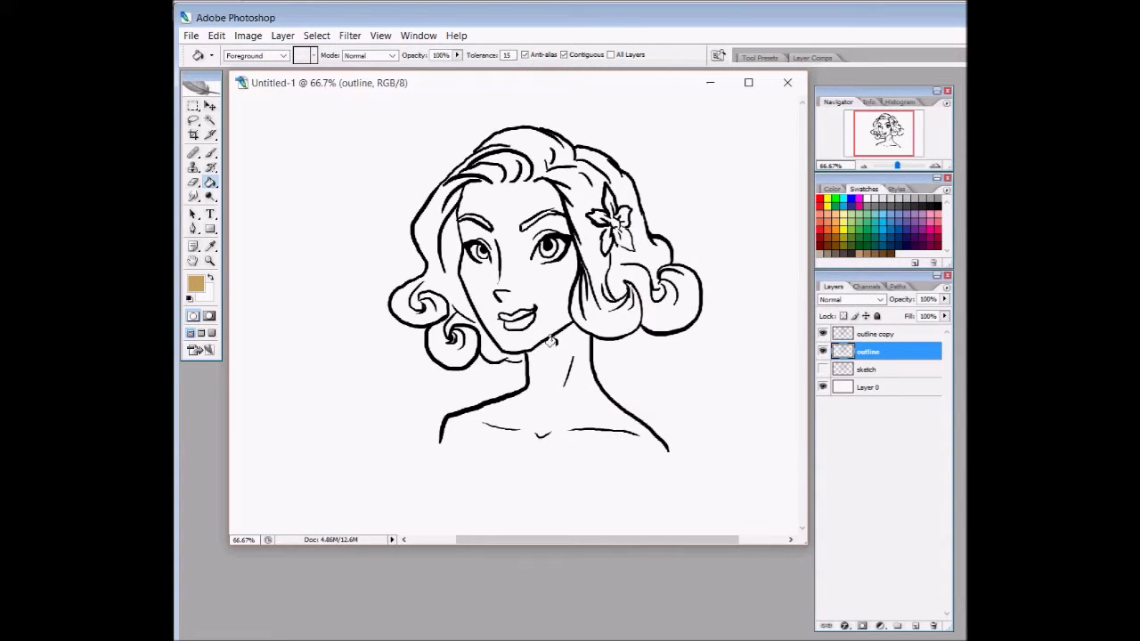
- Try to fill the face with the tan colour on the outline layer
click(551, 294)
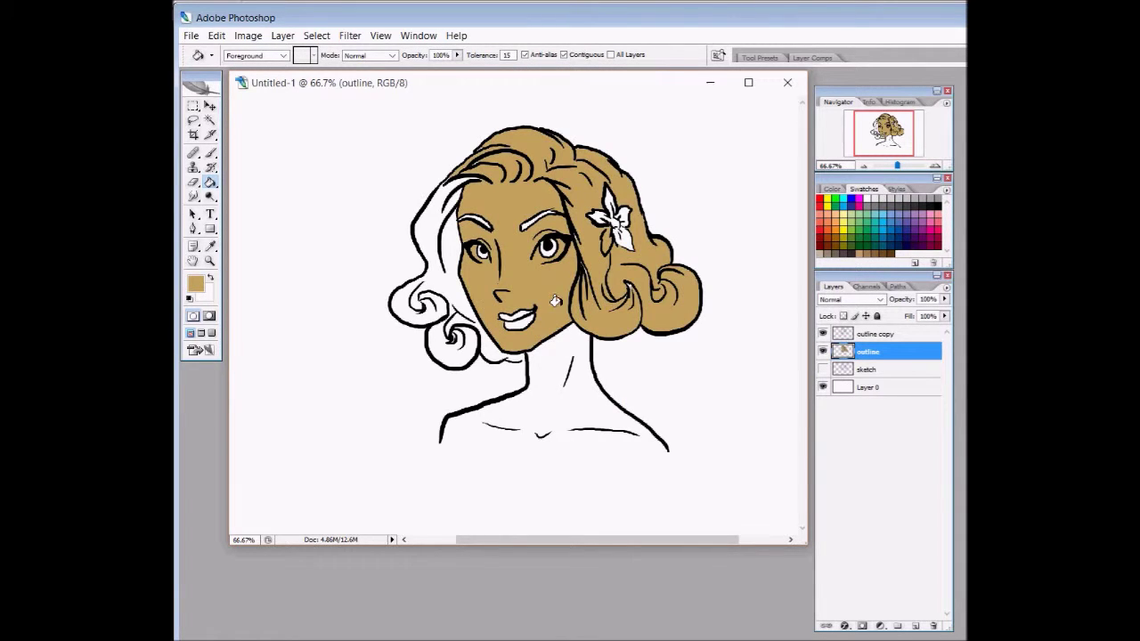
key(alt+bracketright)
key(ctrl+z)
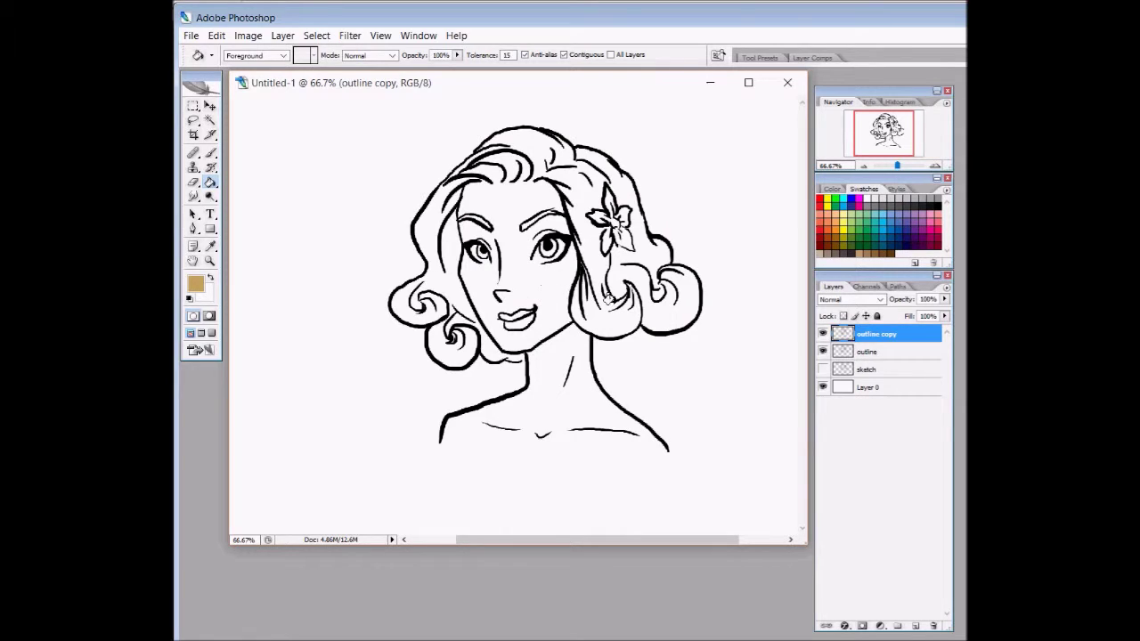
click(882, 355)
- With a 9 px brush, paint tan lines across the hairline, the open lower chest edge and under both eyes, and hide the outline copy layer
click(211, 154)
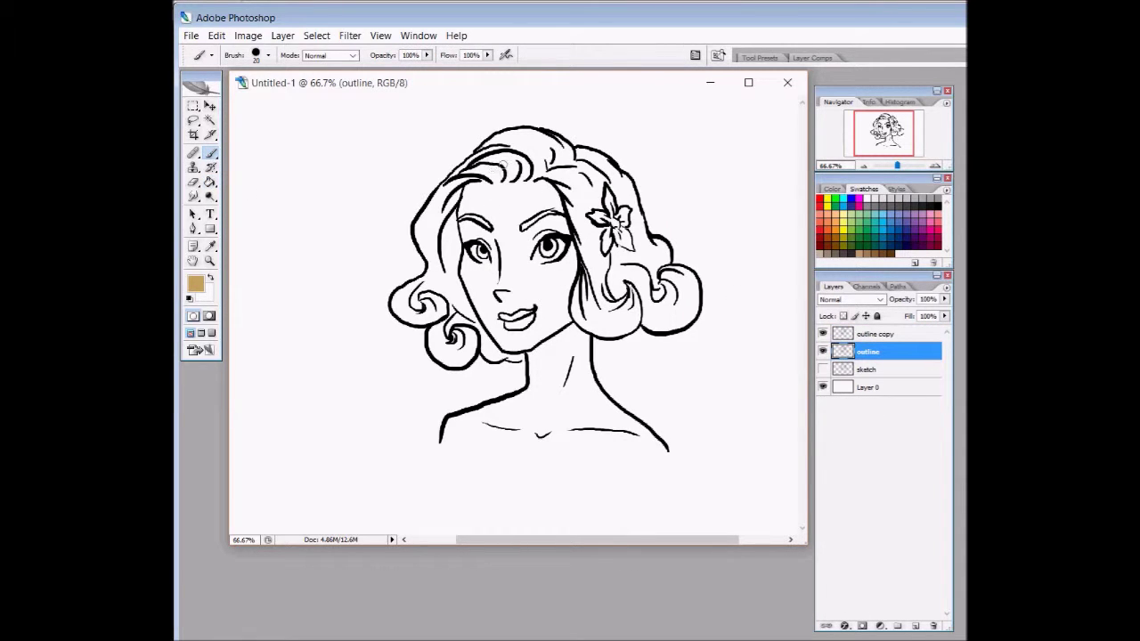
click(268, 56)
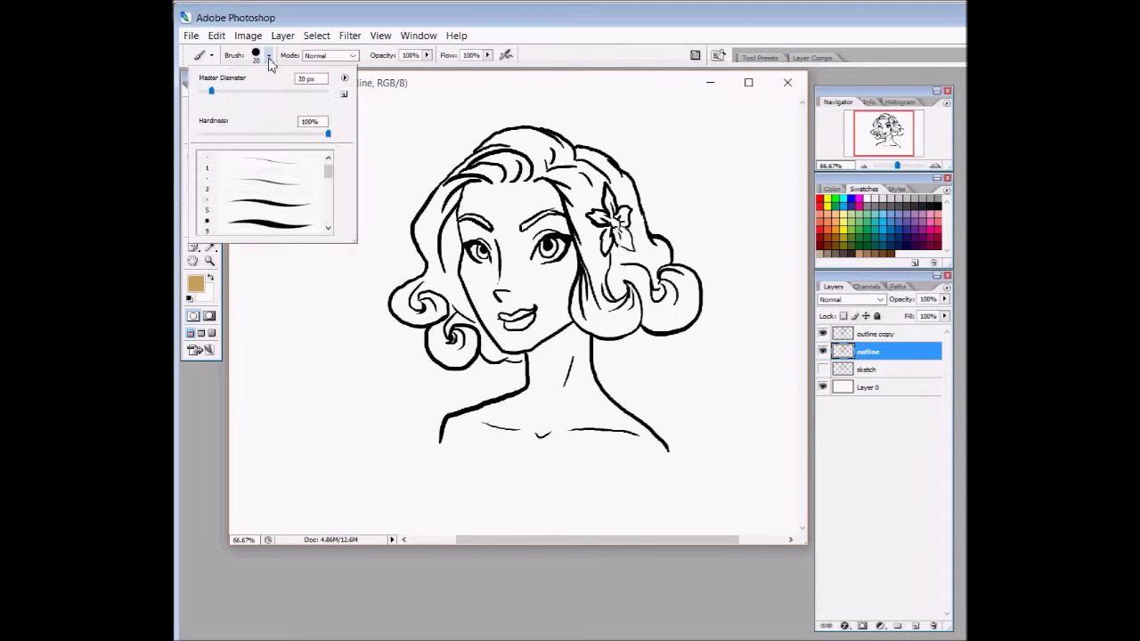
click(287, 230)
click(618, 41)
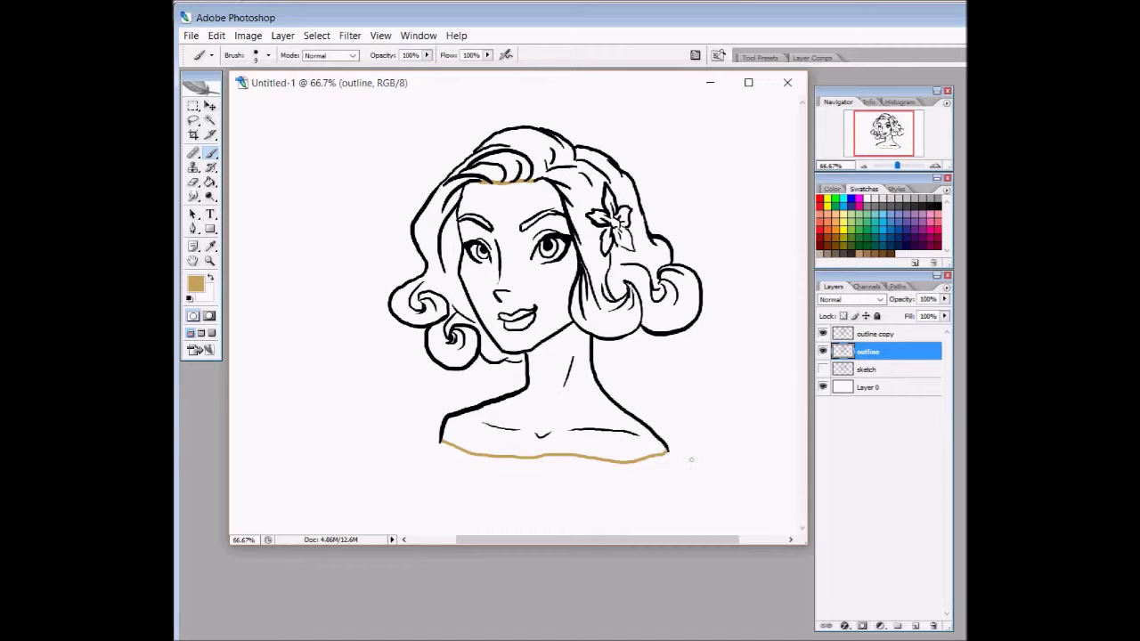
click(823, 334)
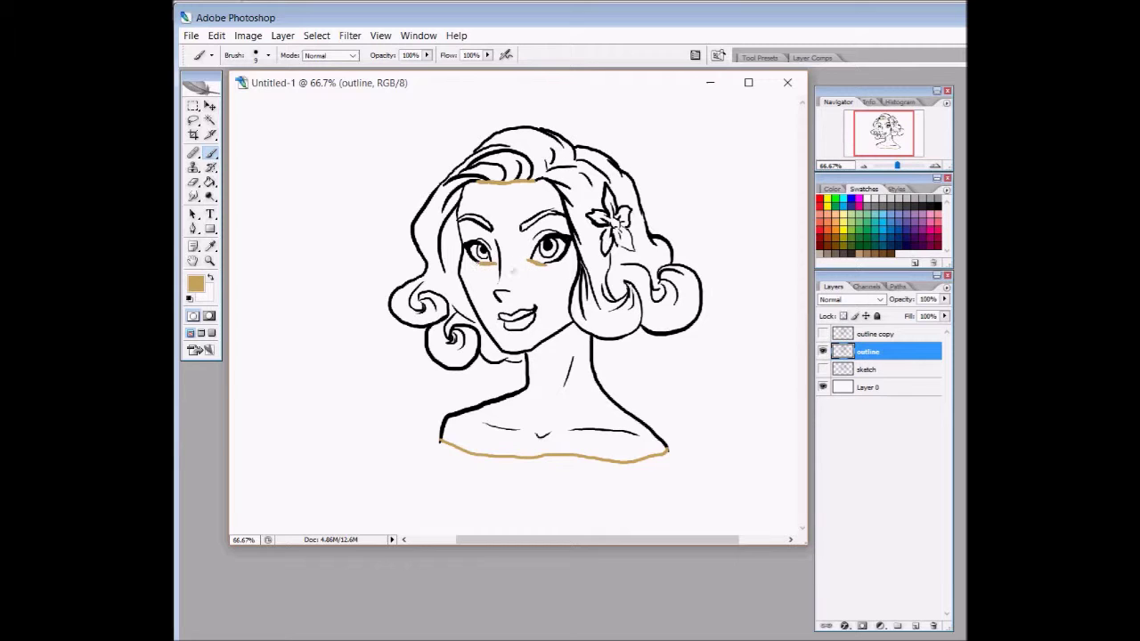
- Fill the face, neck and shoulders with the tan skin colour using the Paint Bucket
click(210, 182)
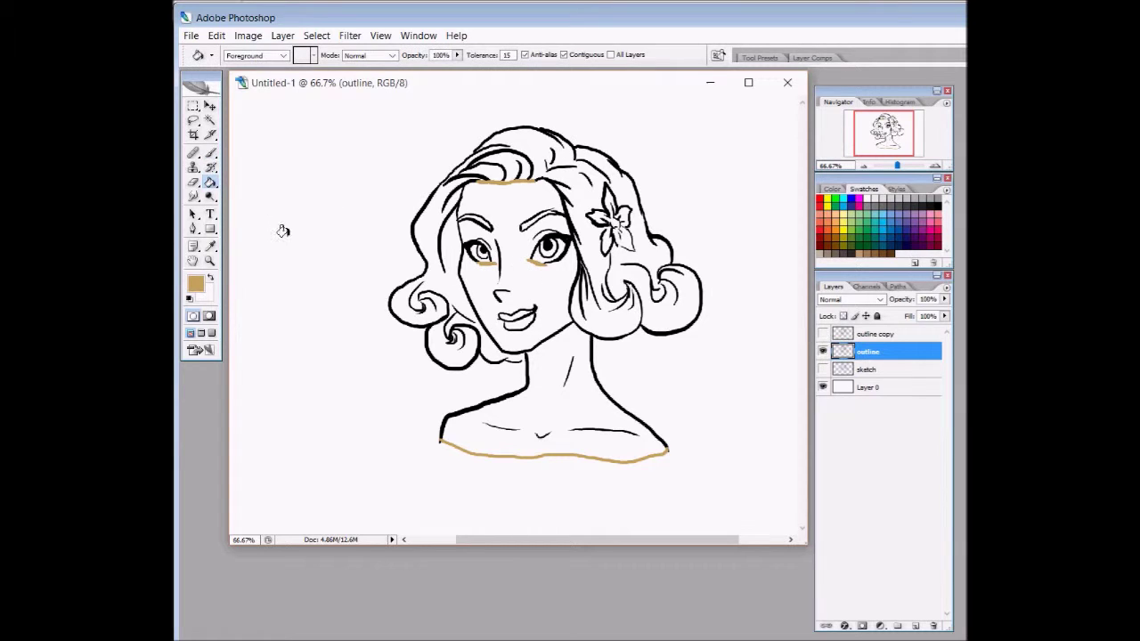
click(526, 291)
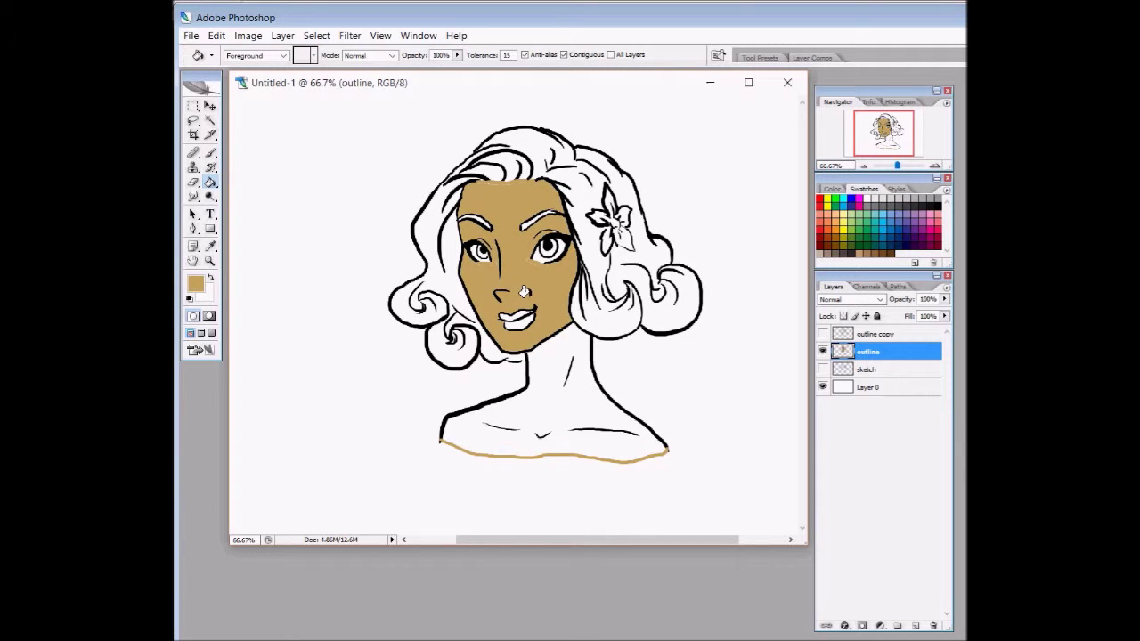
click(550, 377)
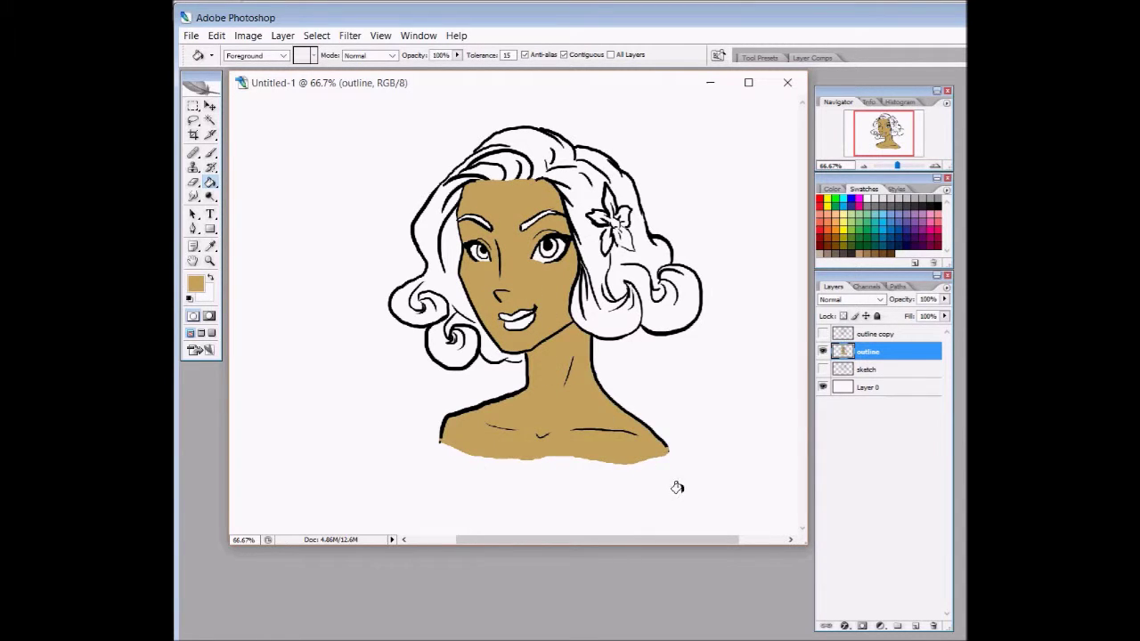
- Set the foreground colour to dark blue #132a63 and brush over the gap where the left hair meets the neck
click(196, 284)
click(810, 280)
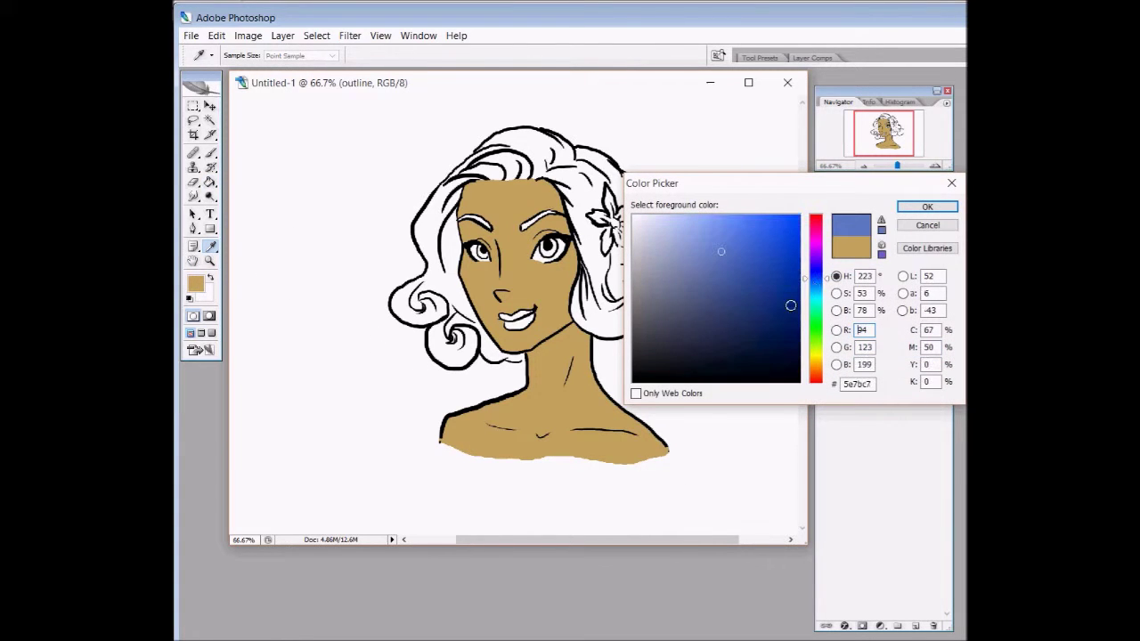
click(775, 331)
click(768, 317)
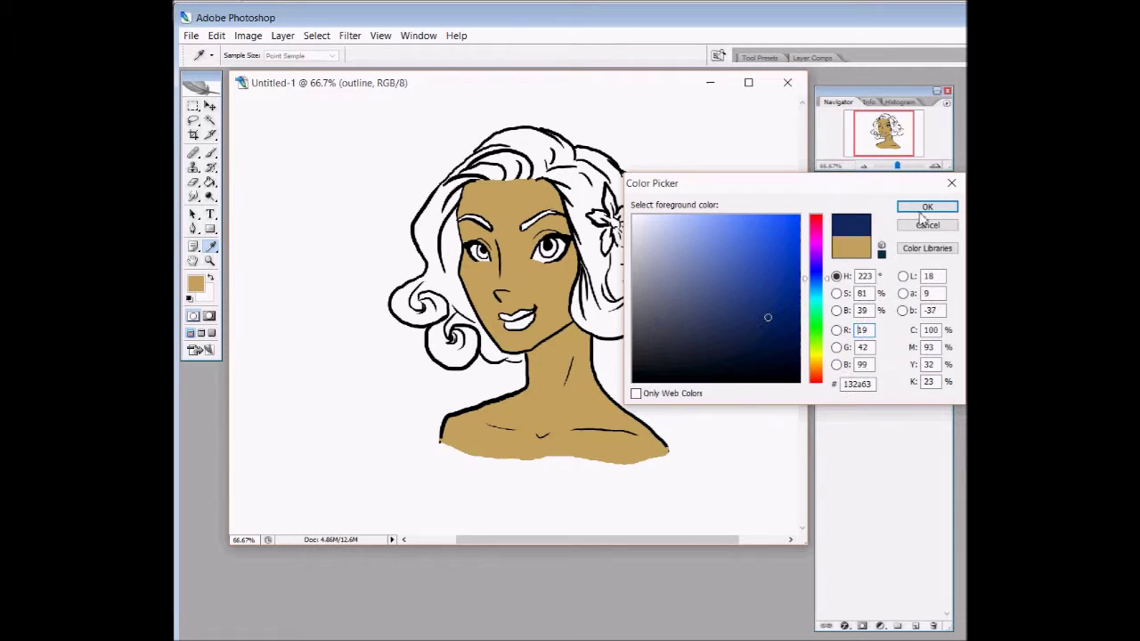
click(927, 208)
click(211, 154)
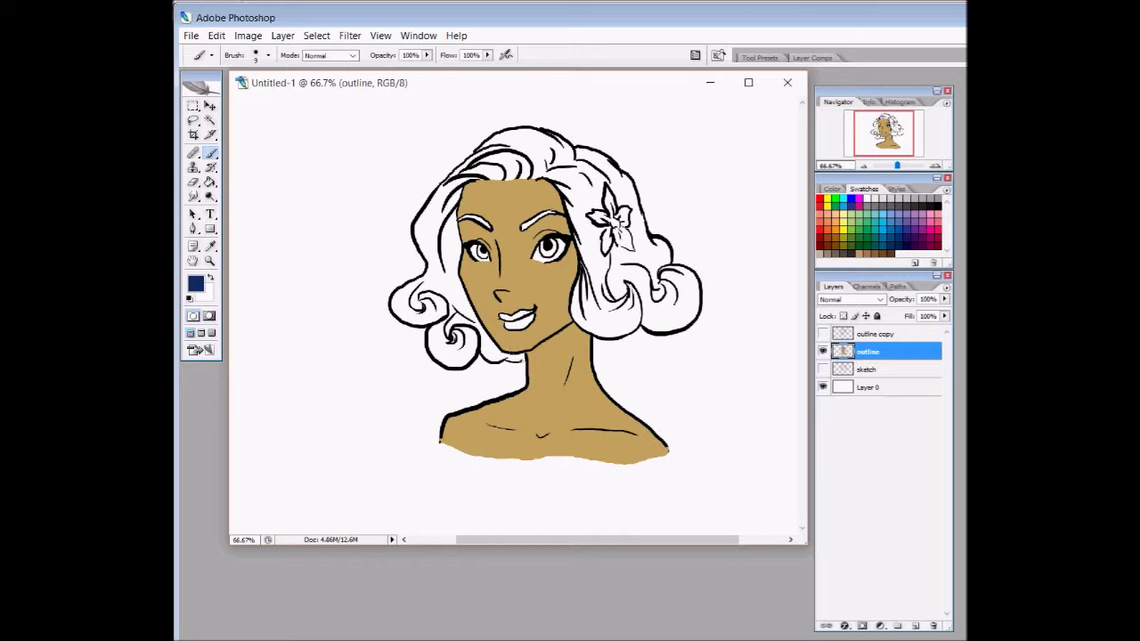
drag(518, 361, 526, 359)
- Fill the left hair and curls, the crown and right hair, and the waves above the forehead with dark blue
click(210, 181)
click(444, 284)
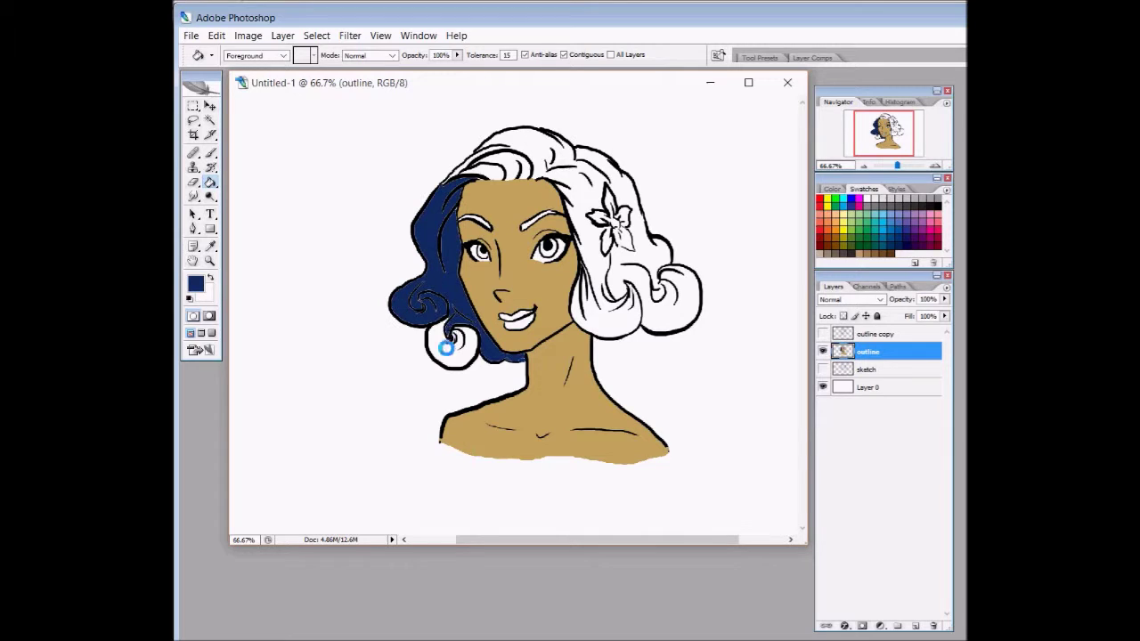
click(448, 332)
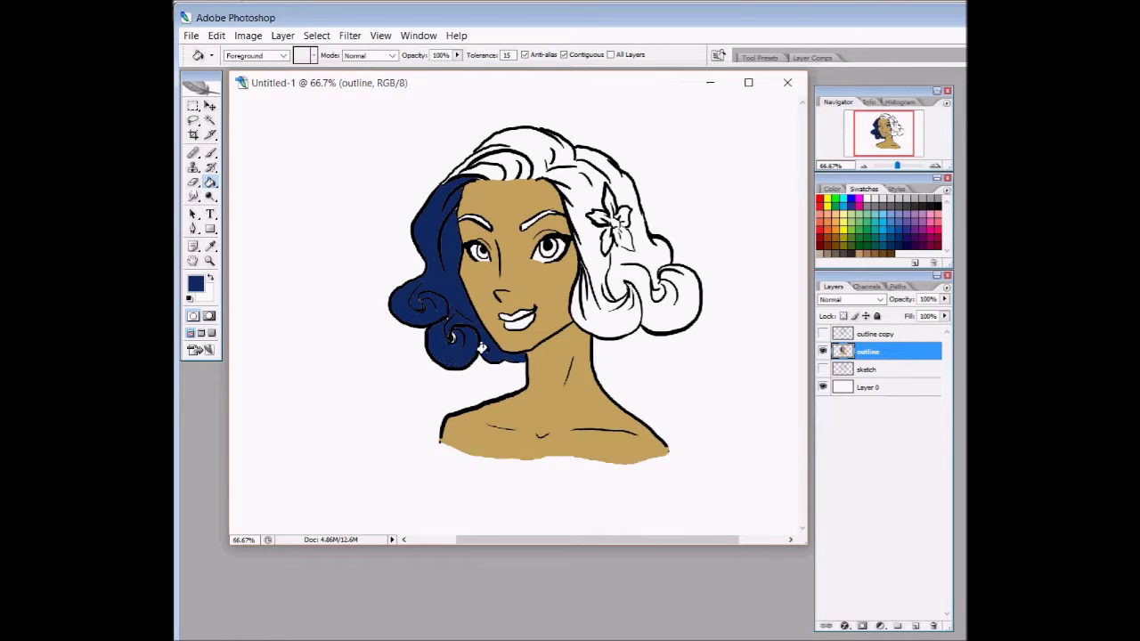
click(577, 198)
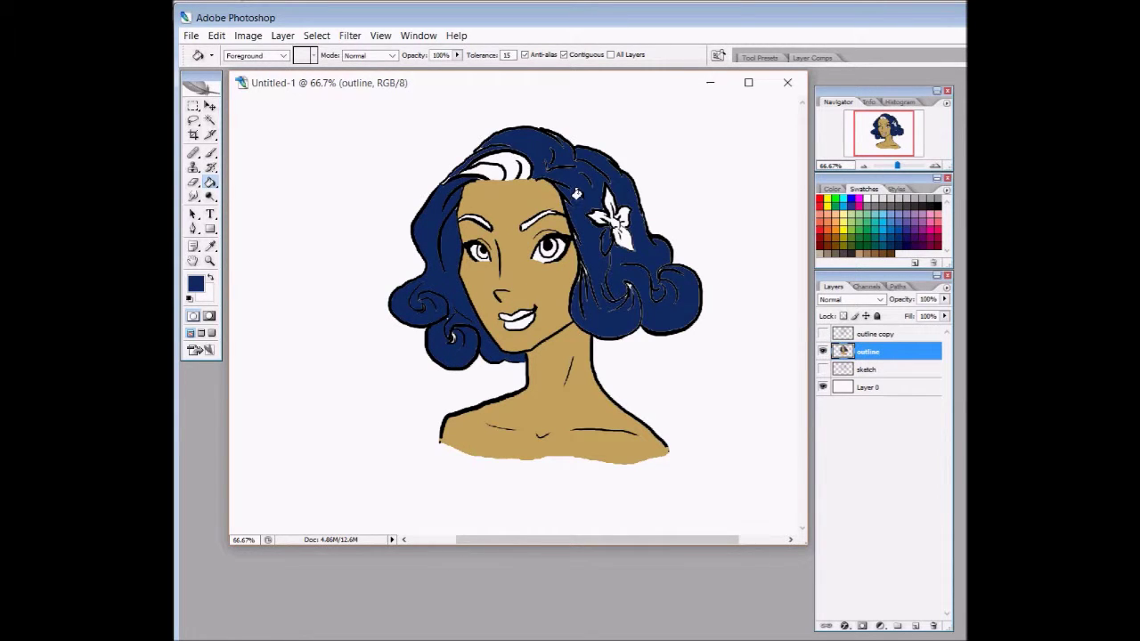
click(508, 167)
click(486, 171)
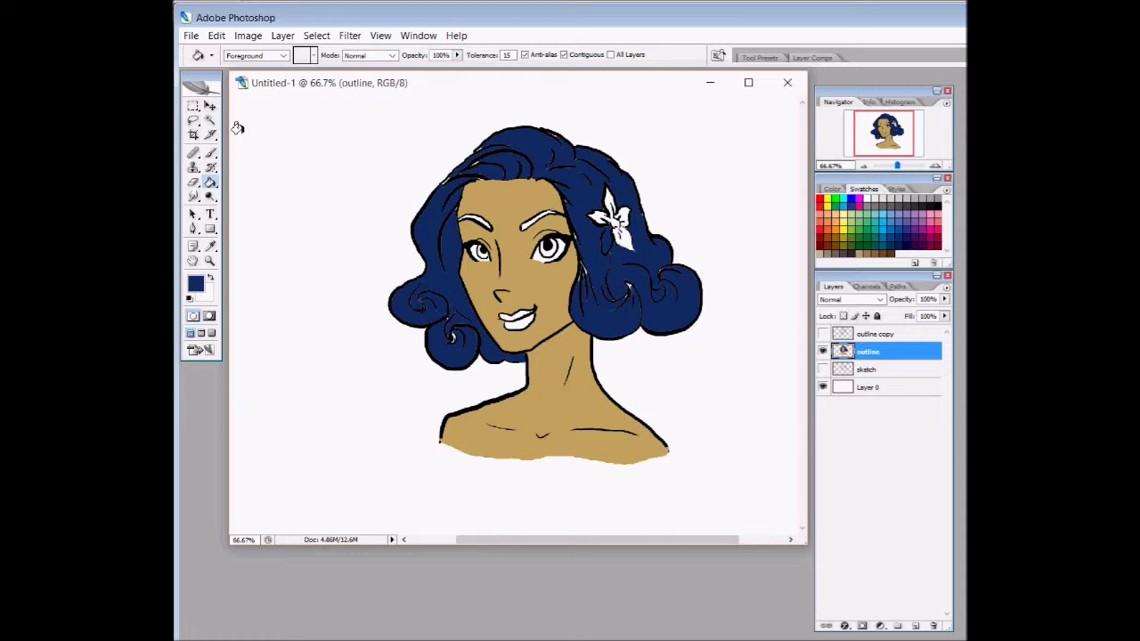
- Brush dark blue over the small unfilled white gaps in the curls and hair, checking against the outline copy layer
click(211, 154)
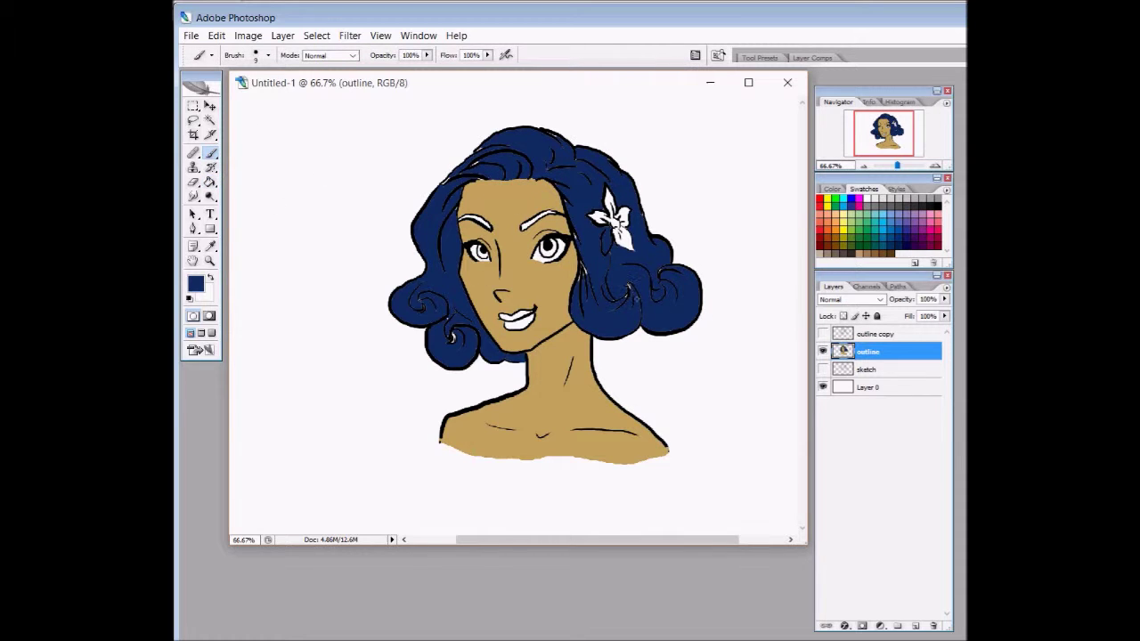
click(824, 334)
click(824, 334)
click(824, 334)
click(824, 334)
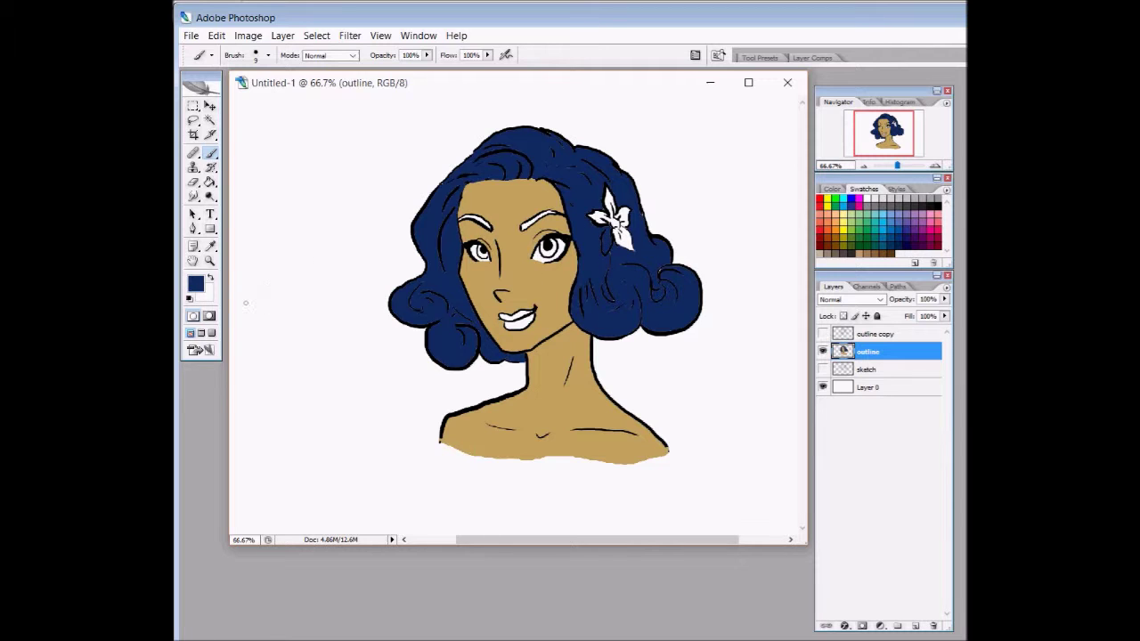
- Set the foreground colour to turquoise #00cecc and brush it over the lower petals of the hair flower
click(195, 283)
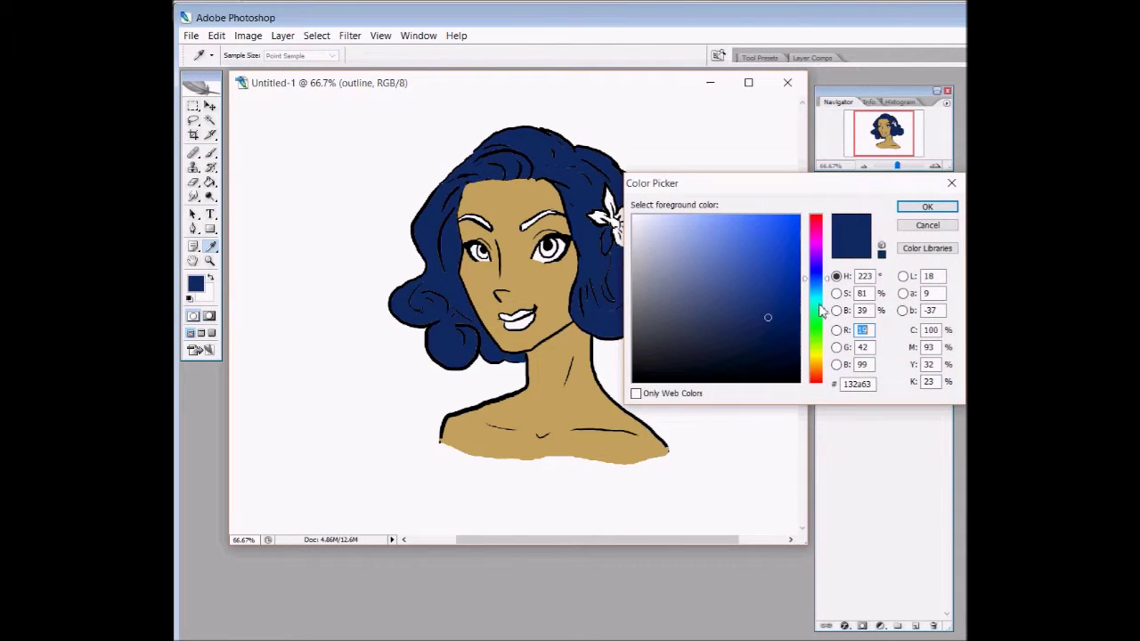
click(818, 370)
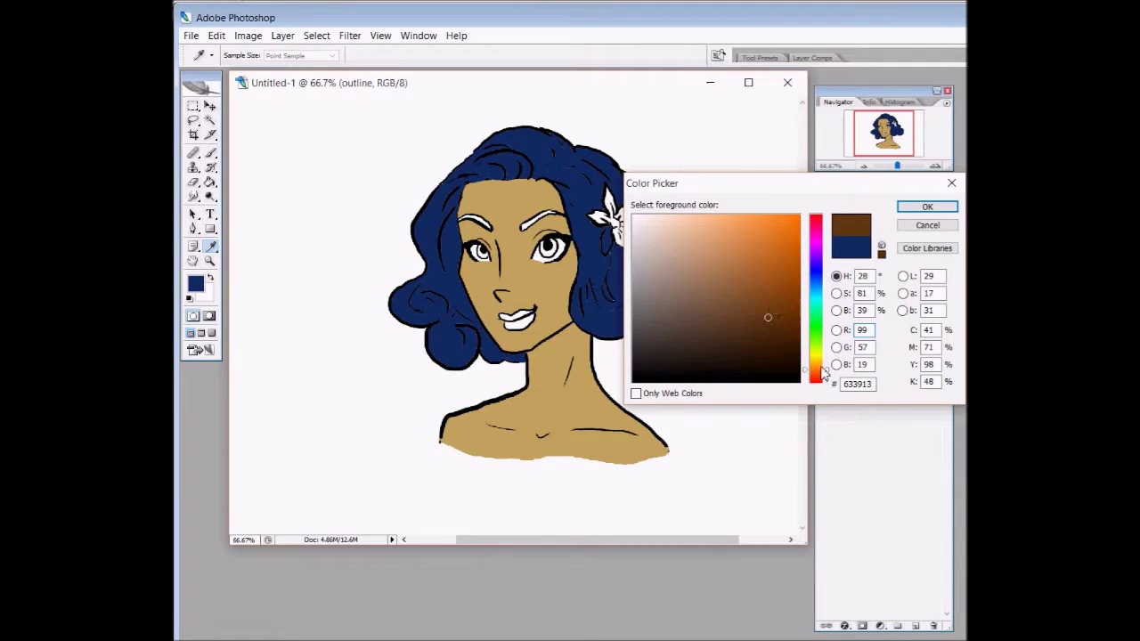
click(818, 381)
drag(791, 222, 761, 236)
click(816, 323)
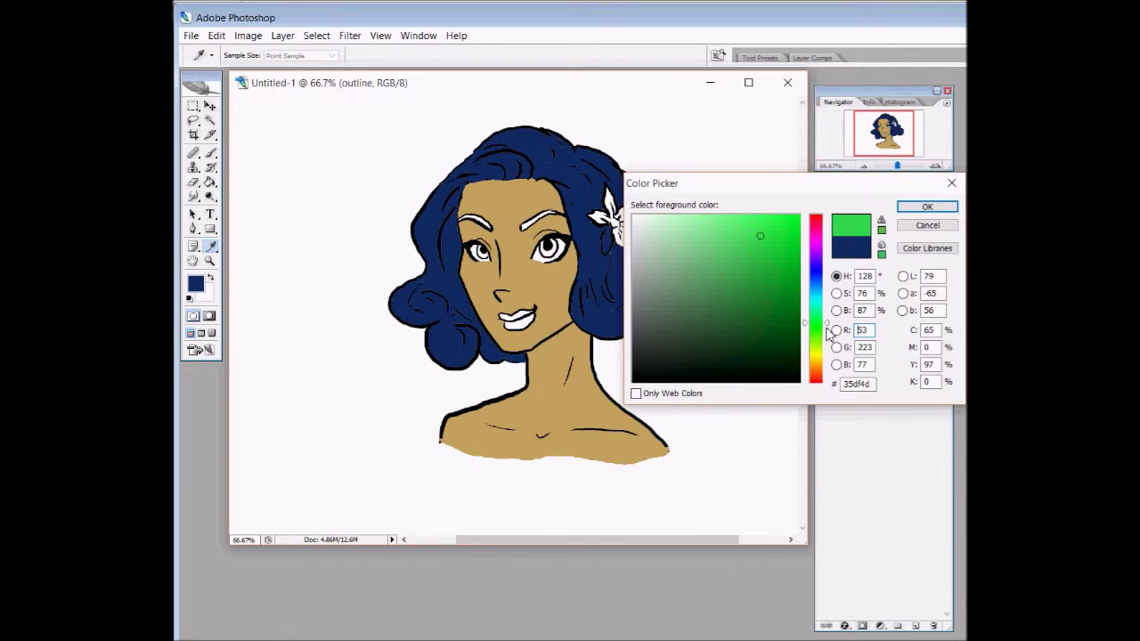
click(816, 299)
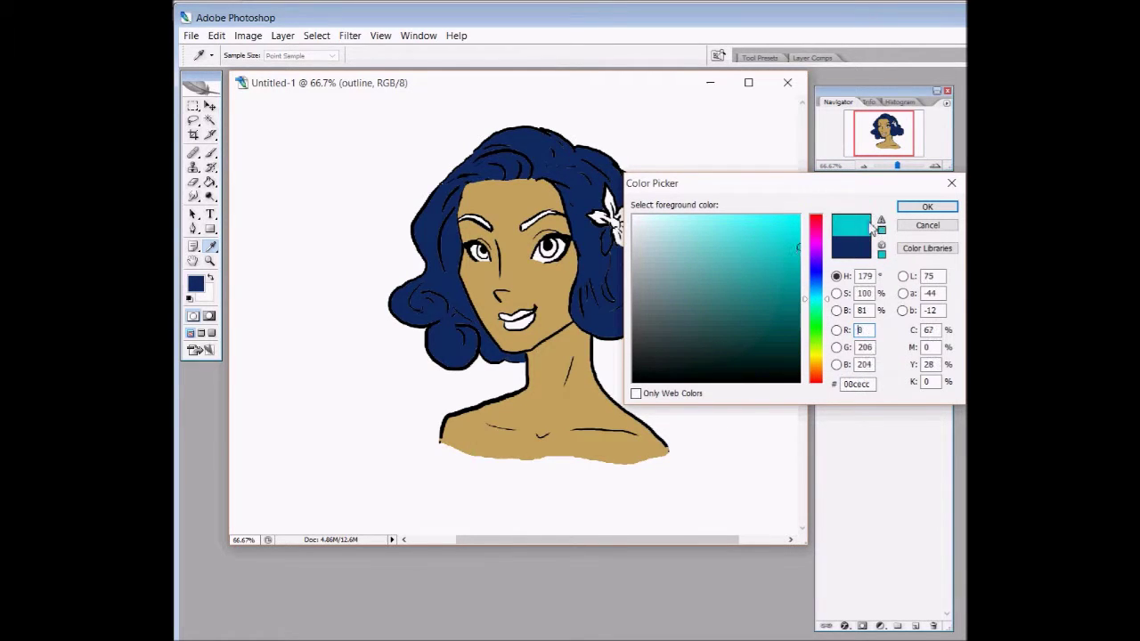
click(924, 207)
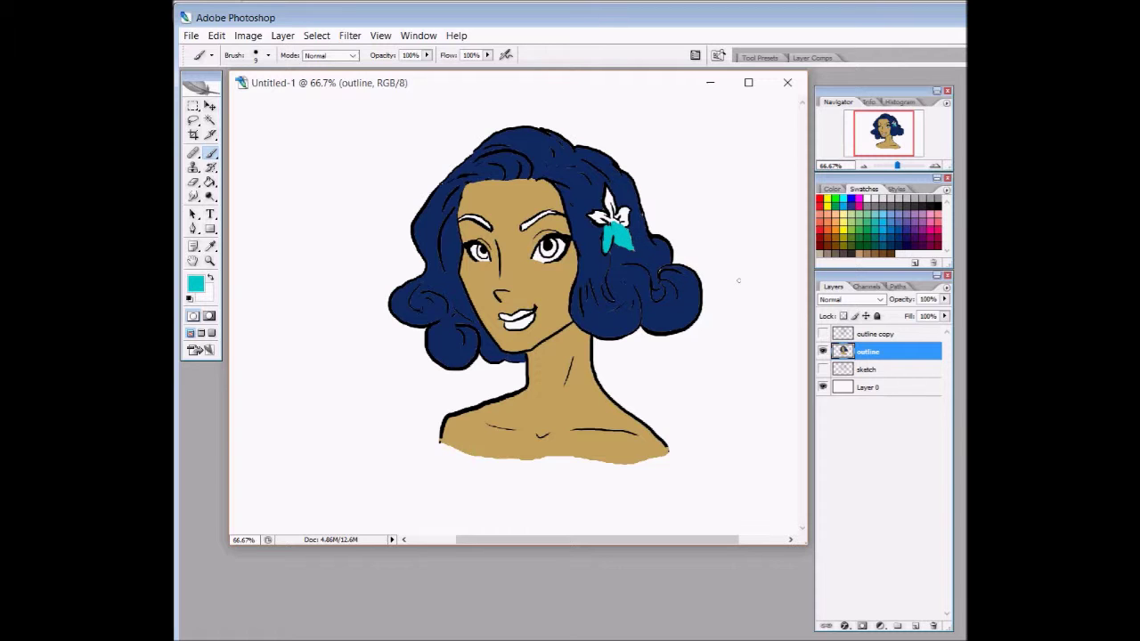
- Toggle the outline copy layer's visibility to compare the colouring with and without the clean outline on top
click(824, 334)
click(824, 334)
click(824, 335)
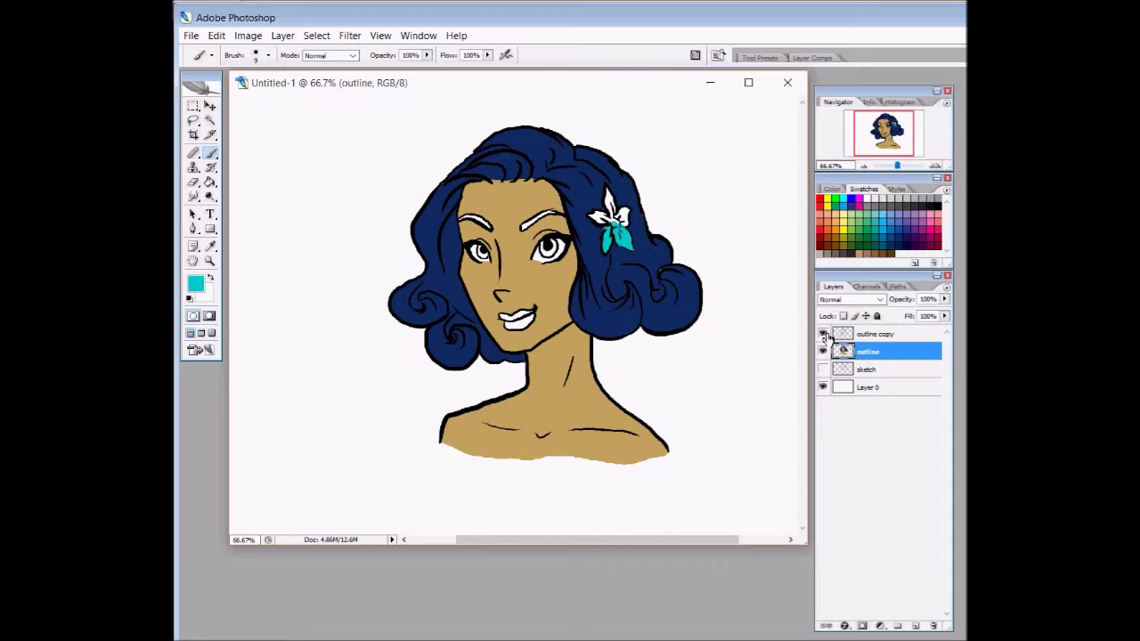
click(824, 335)
click(824, 335)
click(824, 335)
click(824, 335)
click(824, 335)
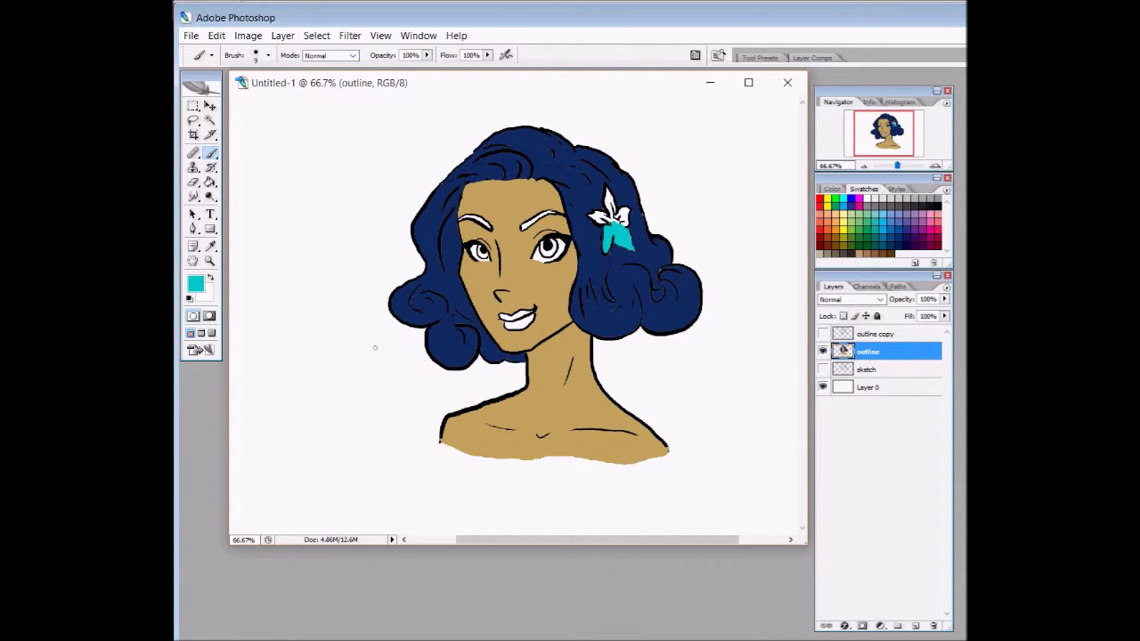
- Fill the remaining white upper petals of the hair flower with turquoise on the outline layer
click(211, 182)
click(608, 199)
click(623, 214)
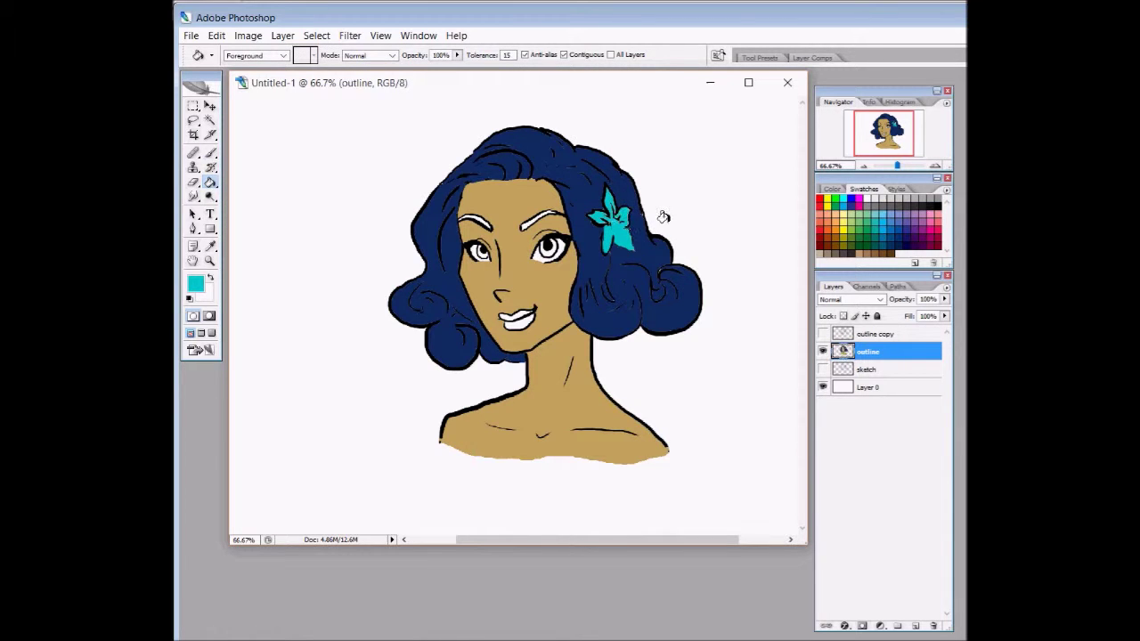
- Set the foreground colour to light grey #d4d4d4 and fill the whites of both eyes
click(195, 283)
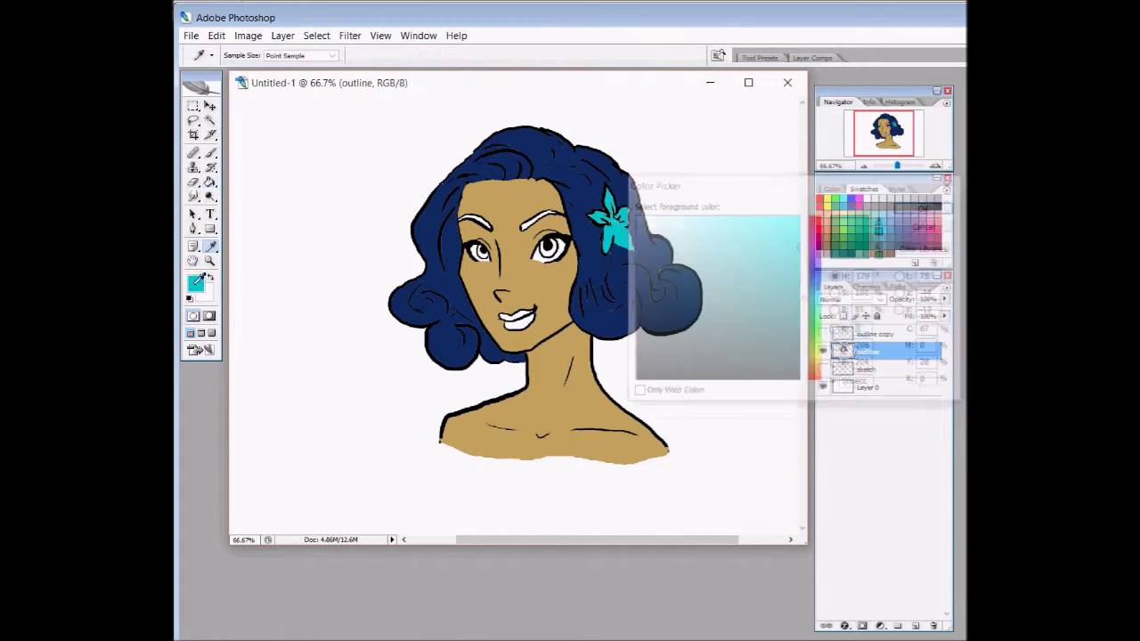
click(646, 250)
drag(646, 250, 629, 252)
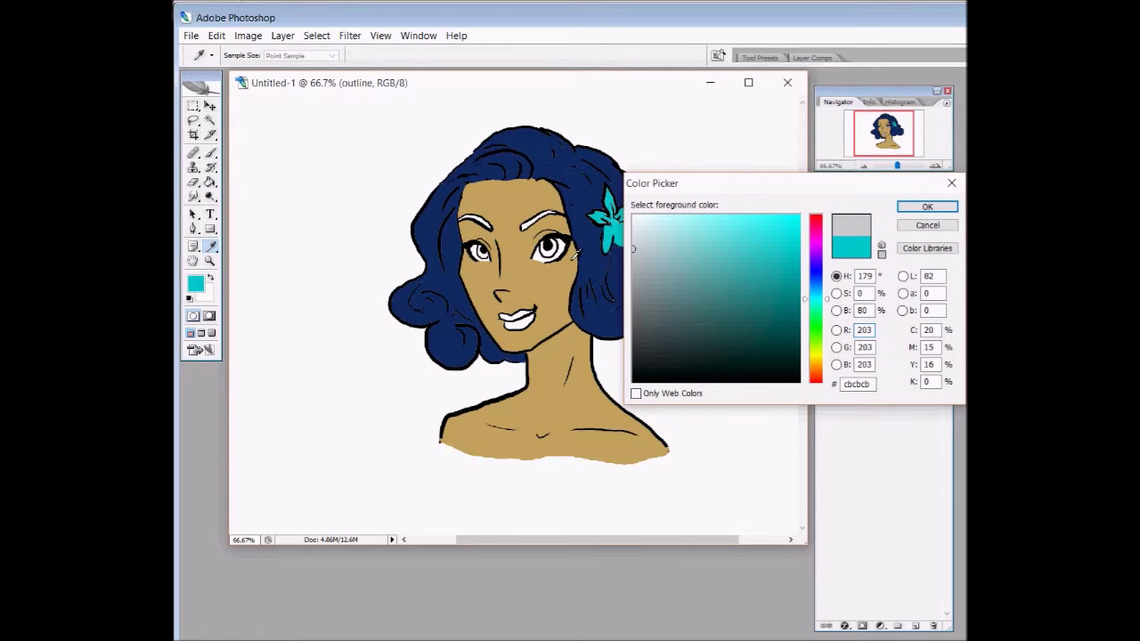
drag(635, 252, 633, 258)
click(633, 242)
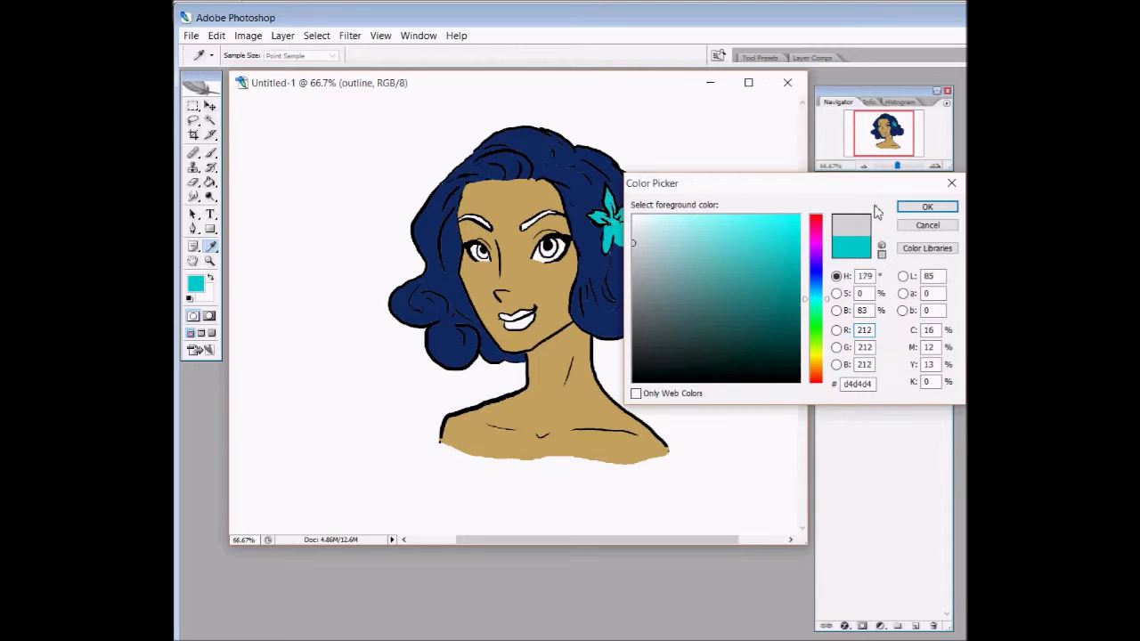
click(931, 206)
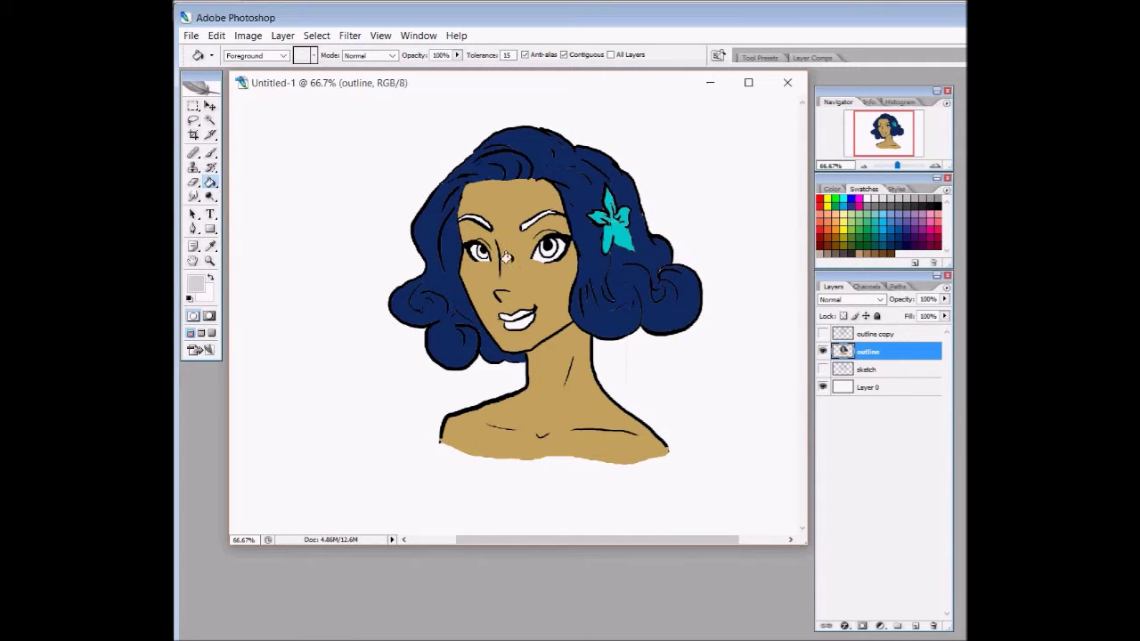
click(476, 252)
click(554, 245)
- Set the foreground colour to red #c30000 and fill the lower and upper lips
click(198, 284)
drag(820, 319, 831, 343)
click(799, 254)
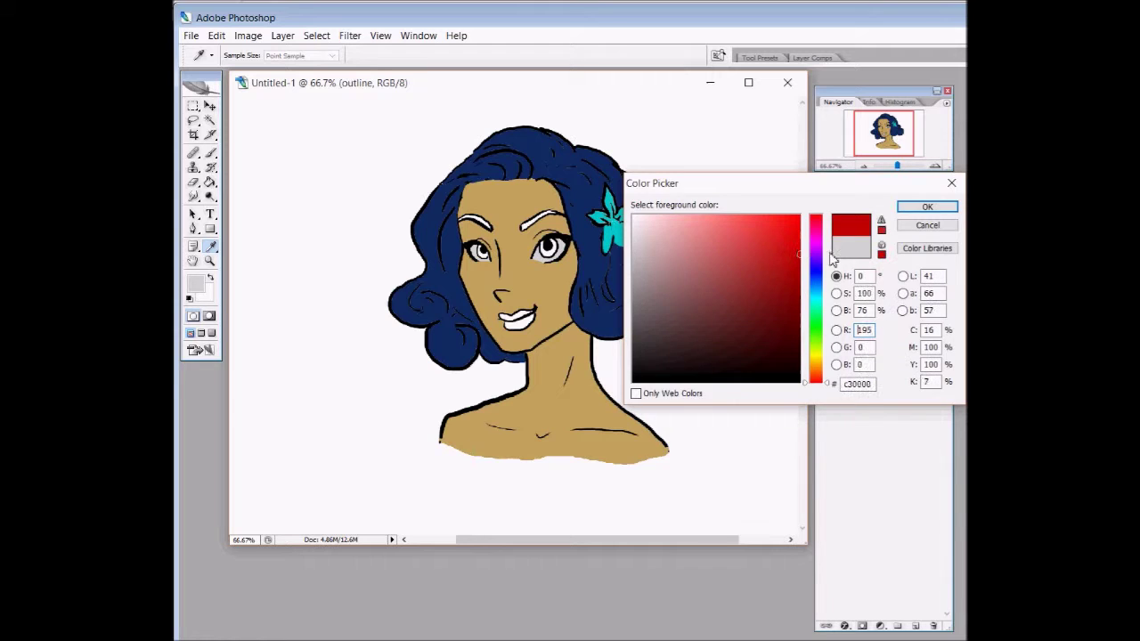
click(927, 206)
click(518, 323)
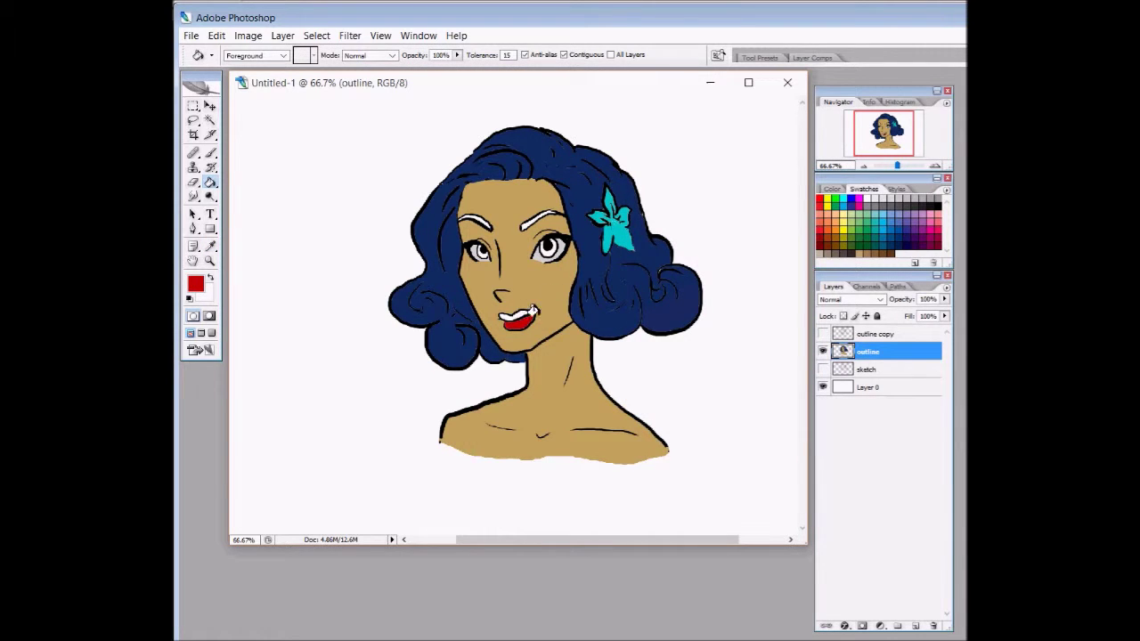
click(515, 314)
- Sample the dark blue from the hair and fill both eyebrows with it
click(210, 246)
click(417, 273)
click(210, 182)
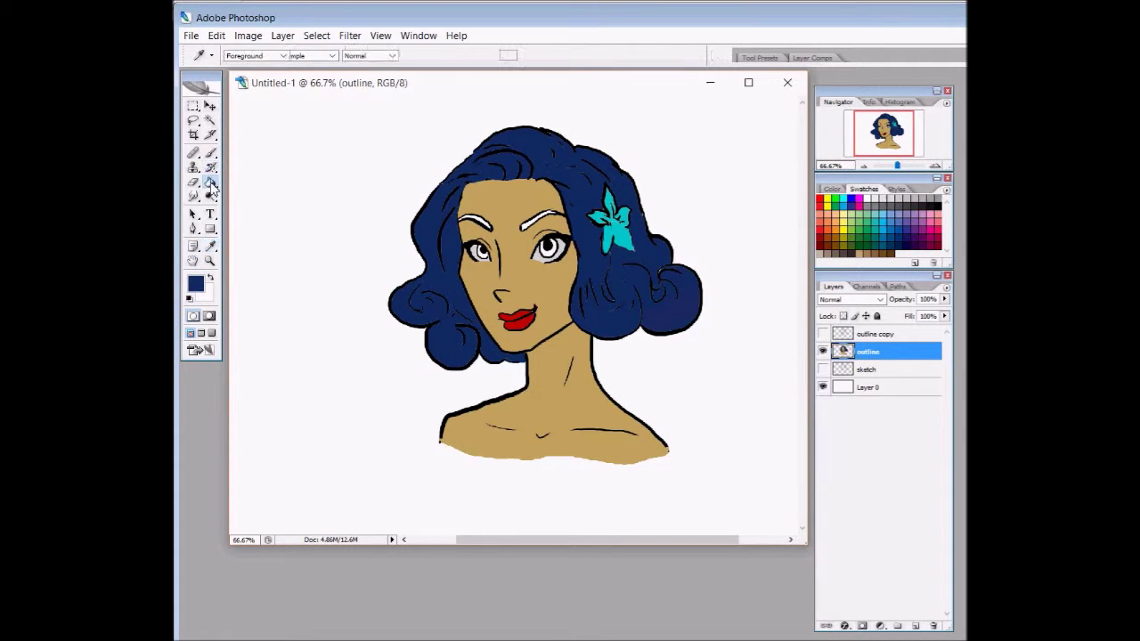
click(527, 220)
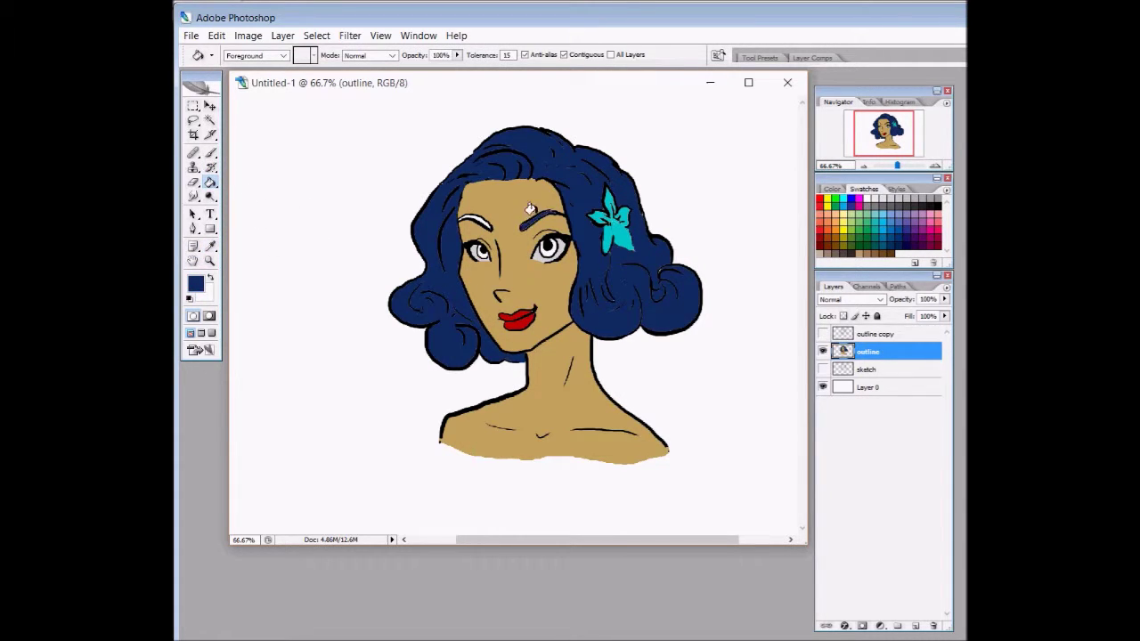
click(477, 220)
click(210, 154)
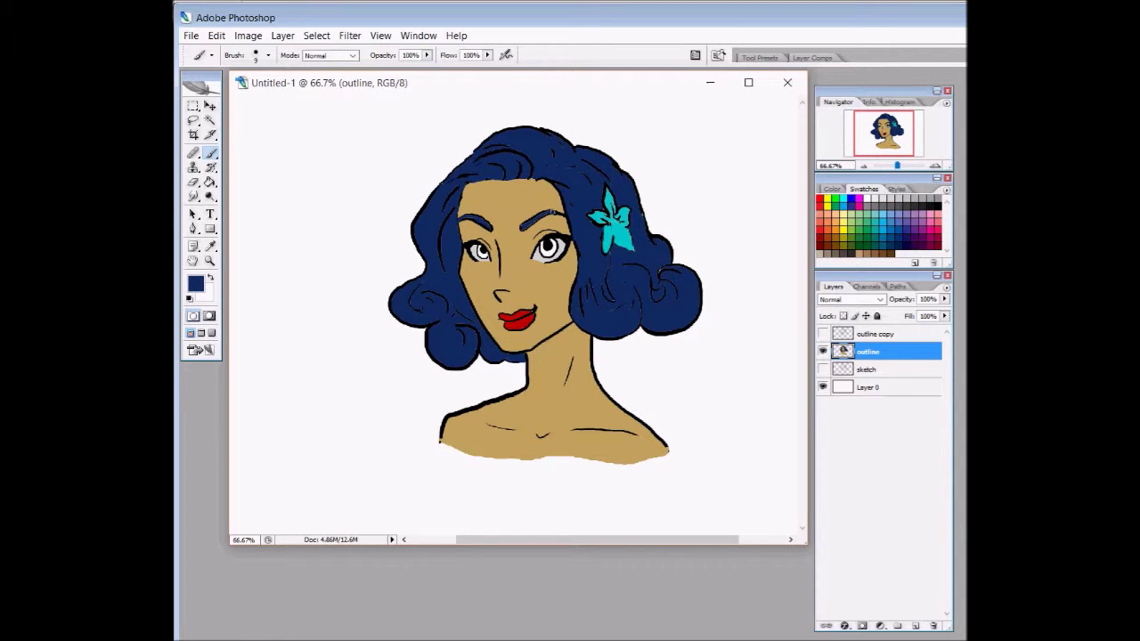
- Set the foreground colour to orange-brown #b0682e and fill the irises of both eyes
click(197, 283)
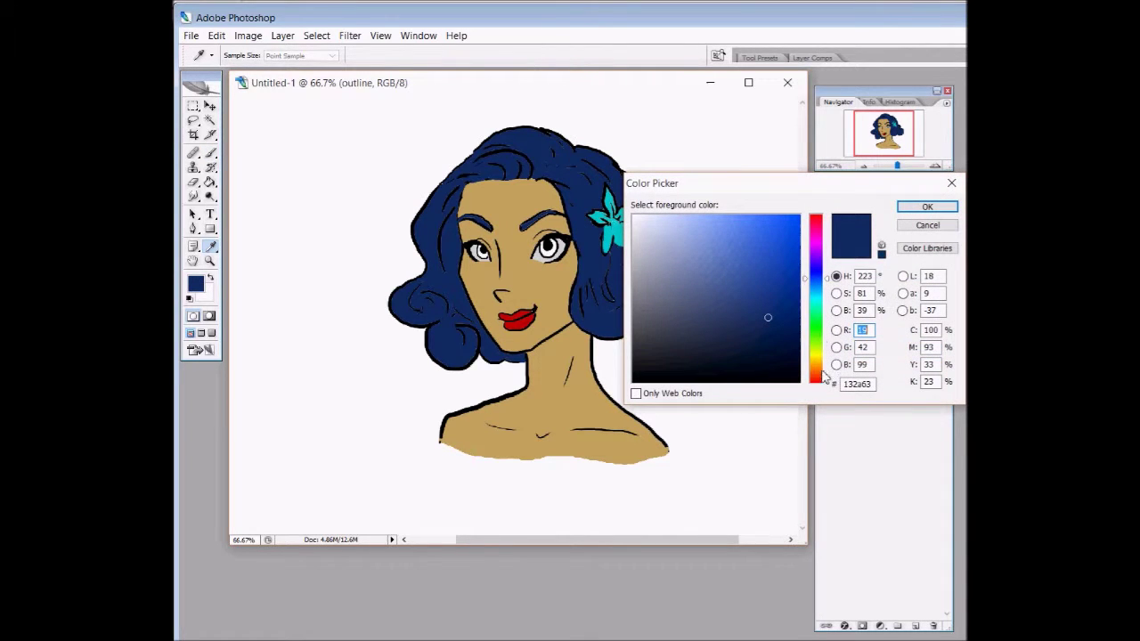
click(816, 370)
click(757, 267)
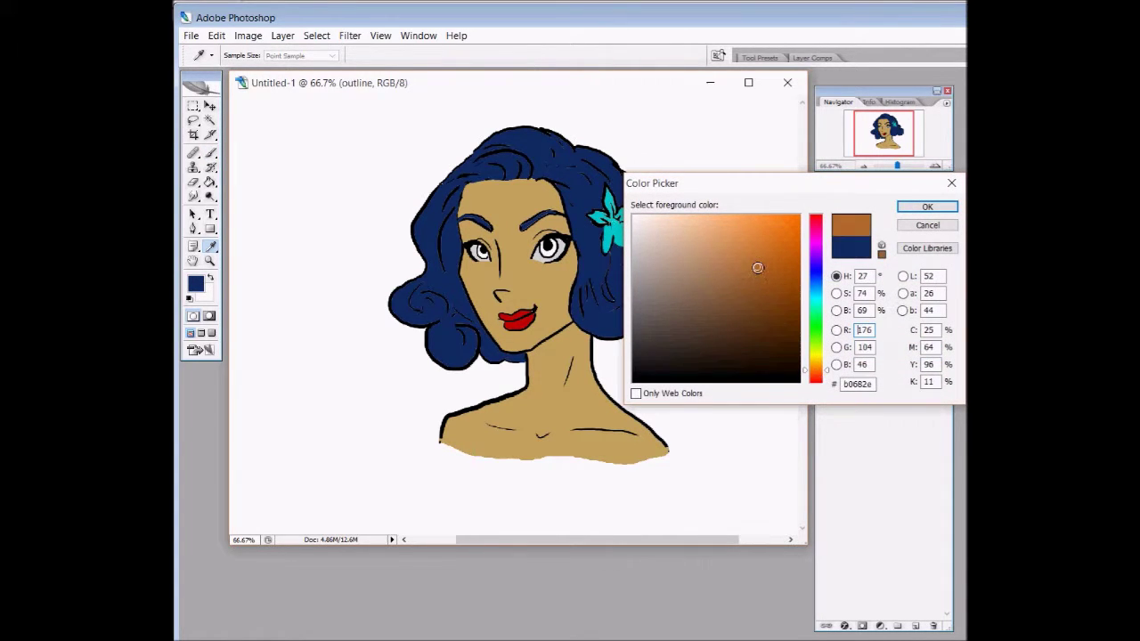
click(928, 206)
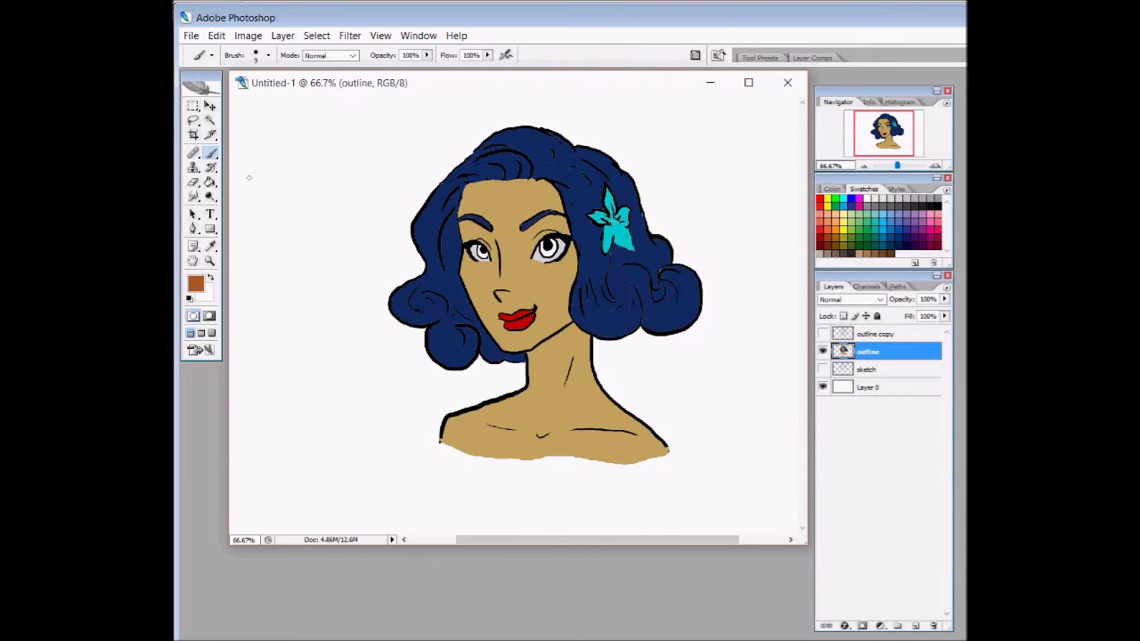
click(211, 182)
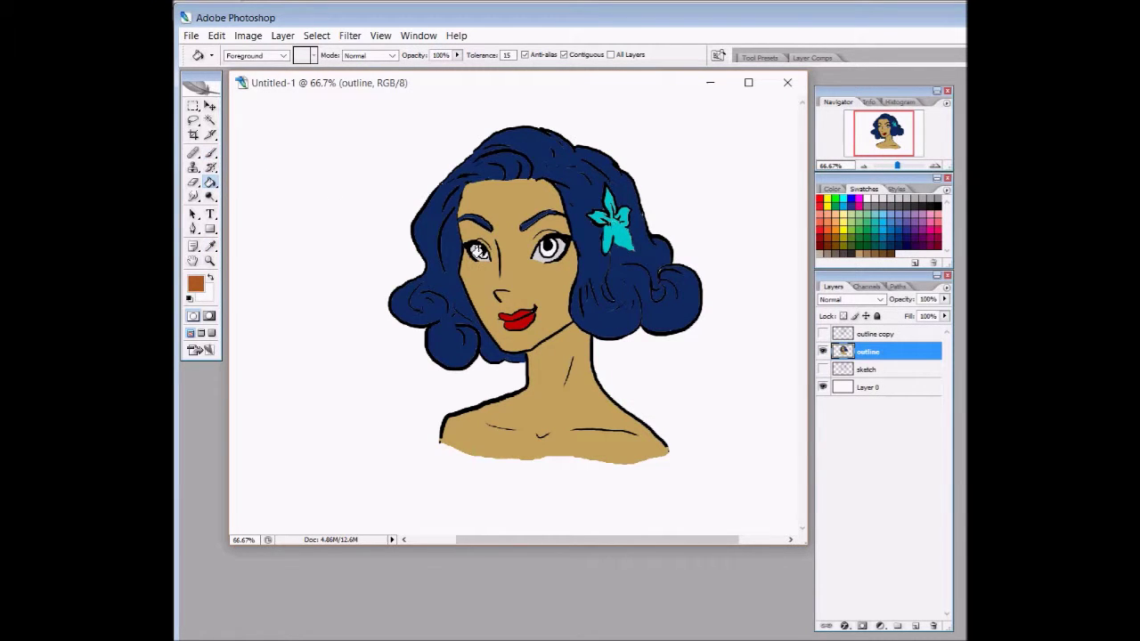
click(478, 252)
click(543, 250)
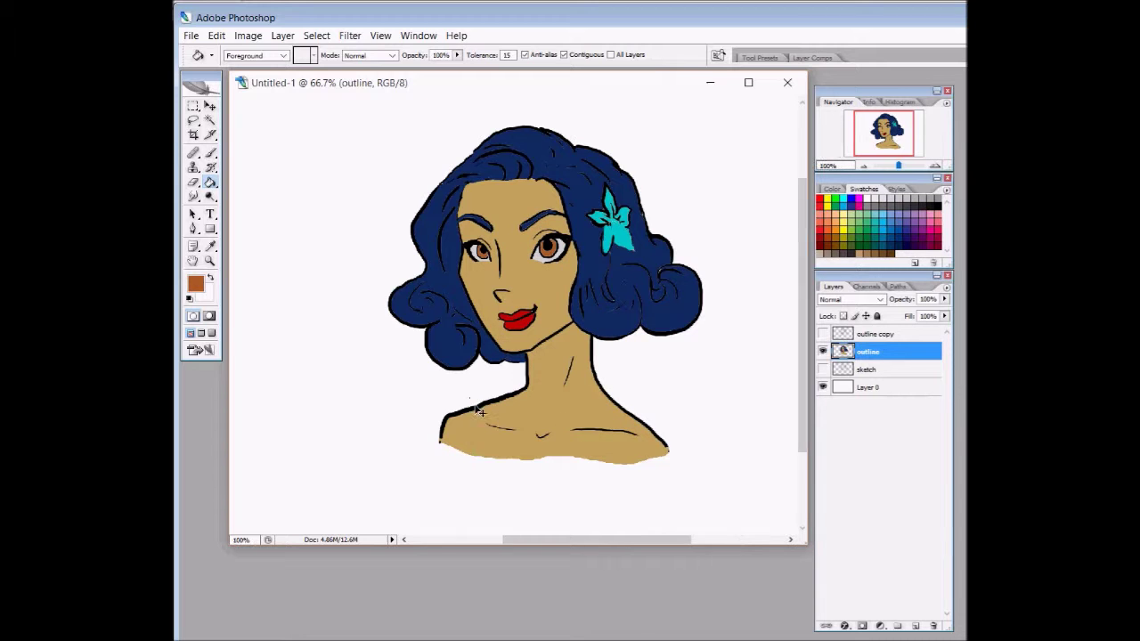
- Brush the iris brown over both black pupils on the outline layer, checking against the outline copy layer
key(ctrl+plus)
key(ctrl+plus)
drag(805, 363, 805, 329)
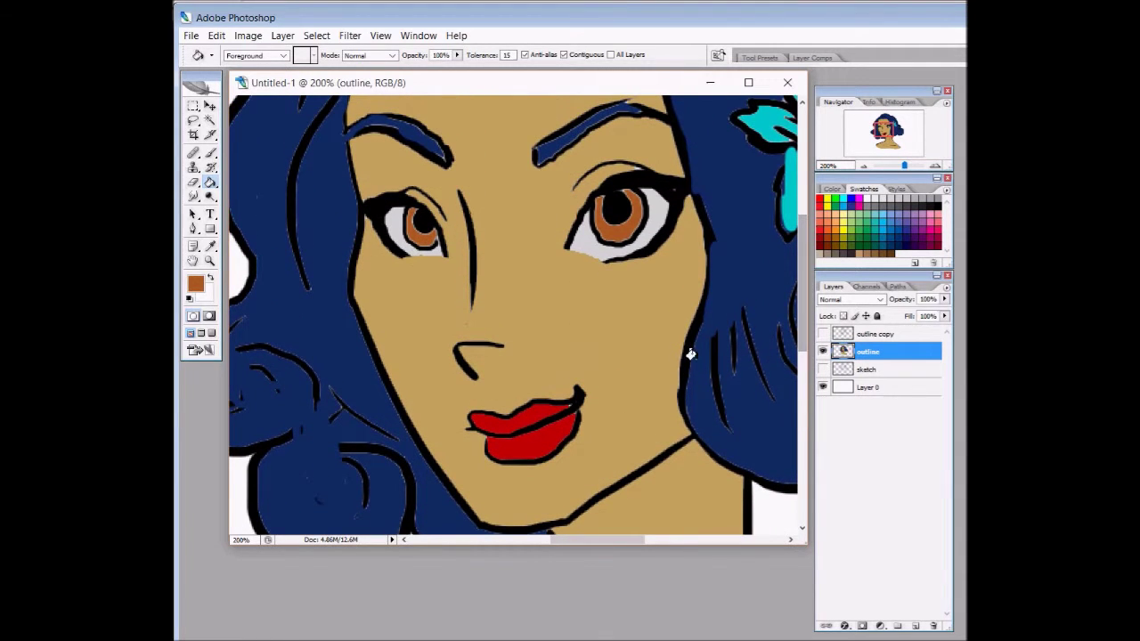
click(211, 153)
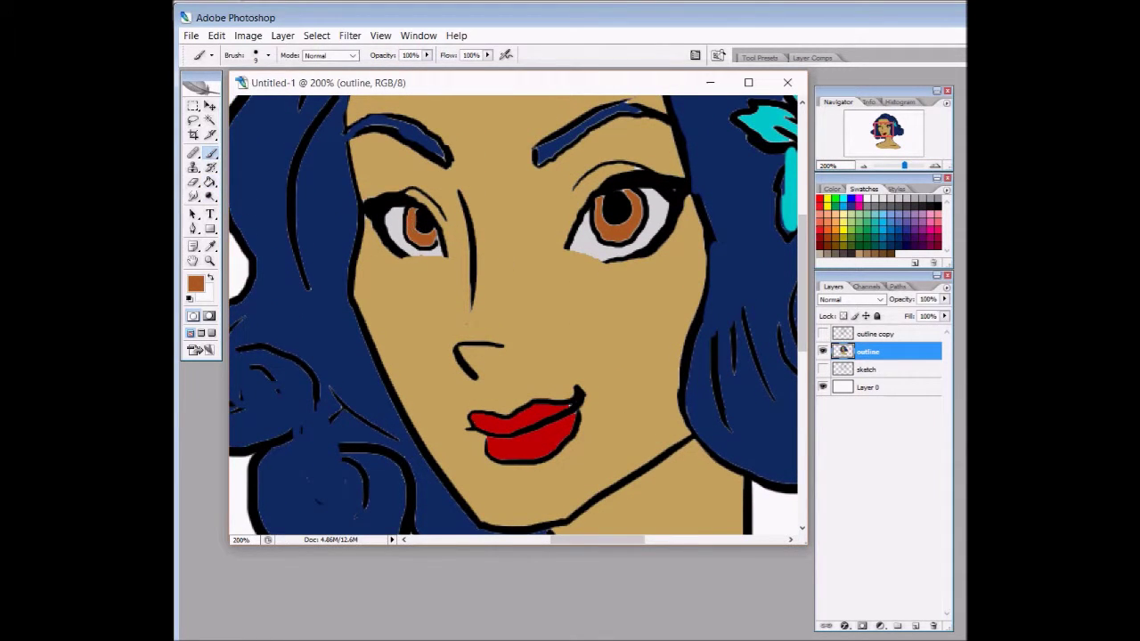
mouse_move(627, 212)
mouse_down()
mouse_move(609, 207)
mouse_move(614, 193)
mouse_move(615, 228)
mouse_up()
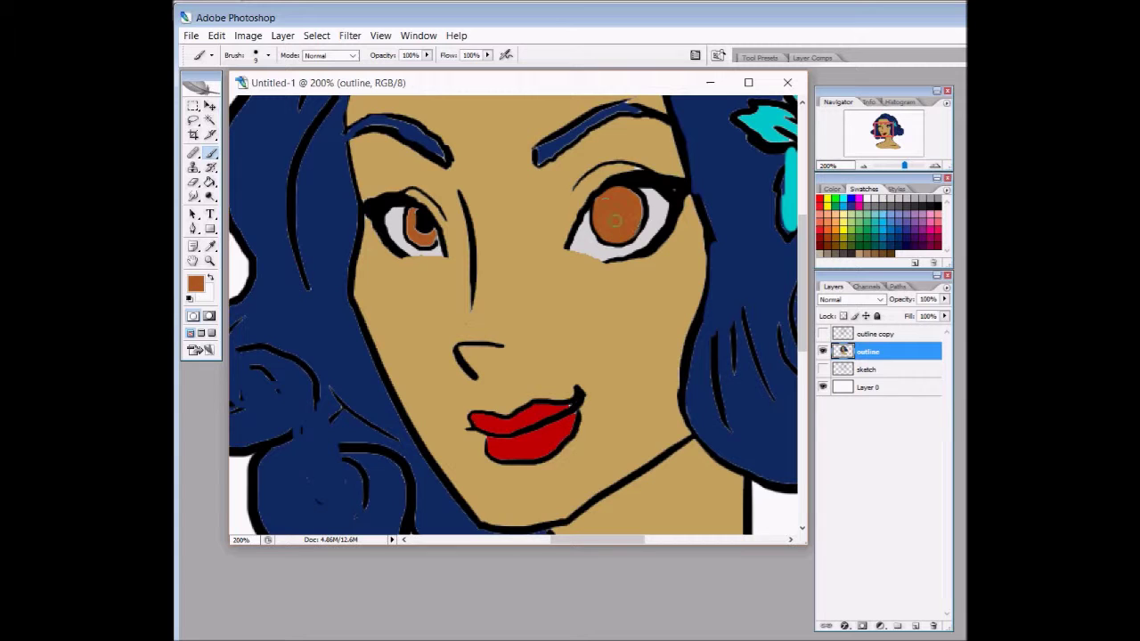
click(824, 334)
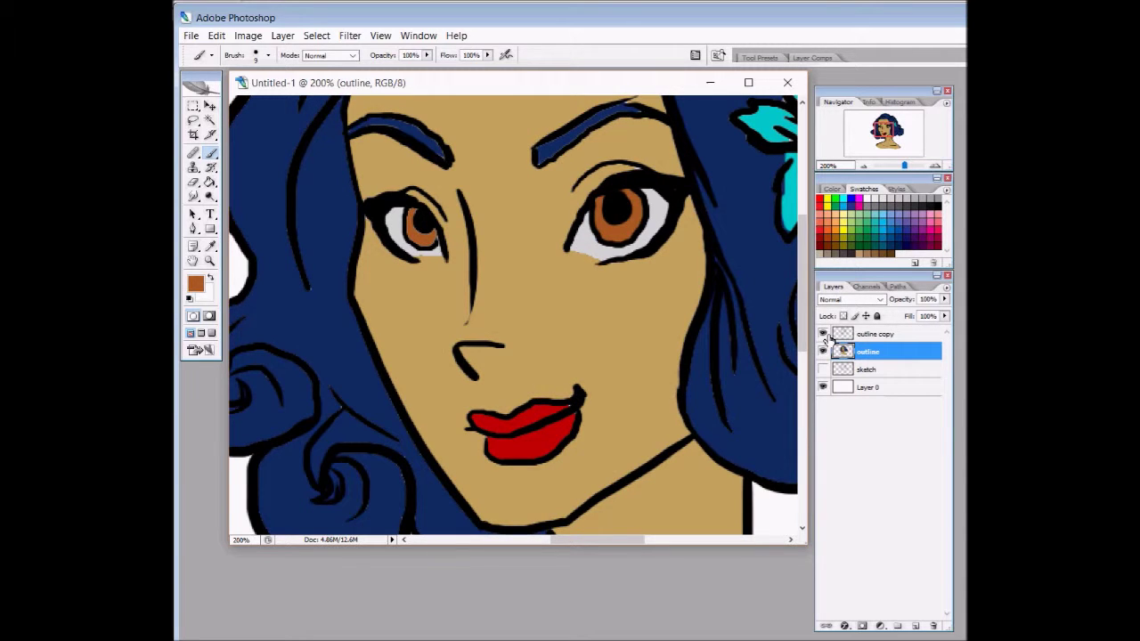
click(823, 334)
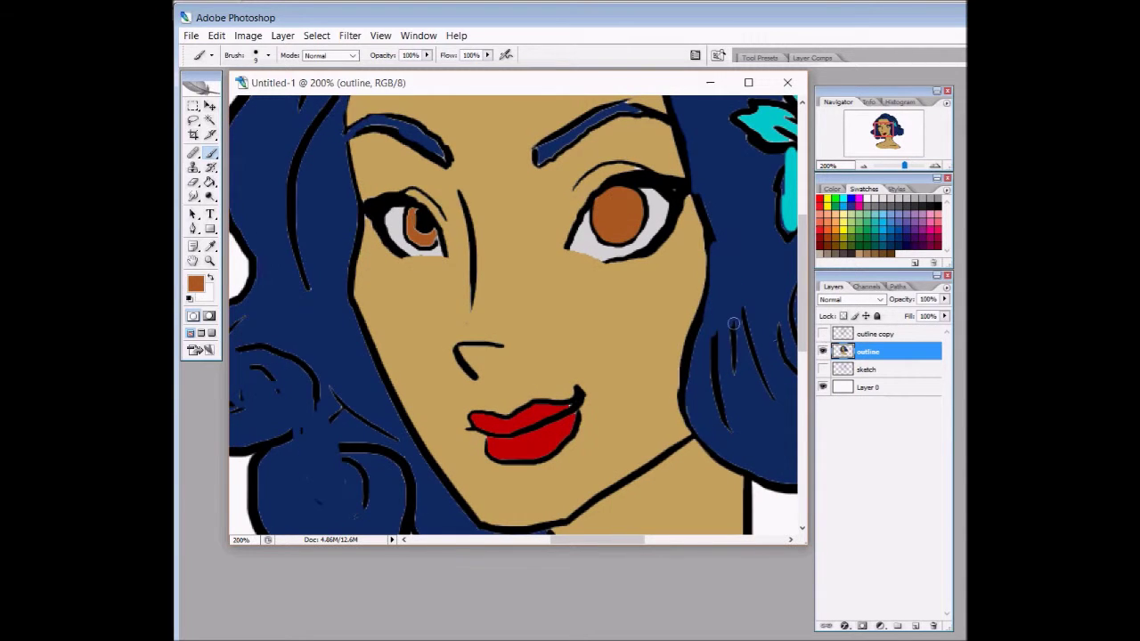
drag(422, 229, 411, 213)
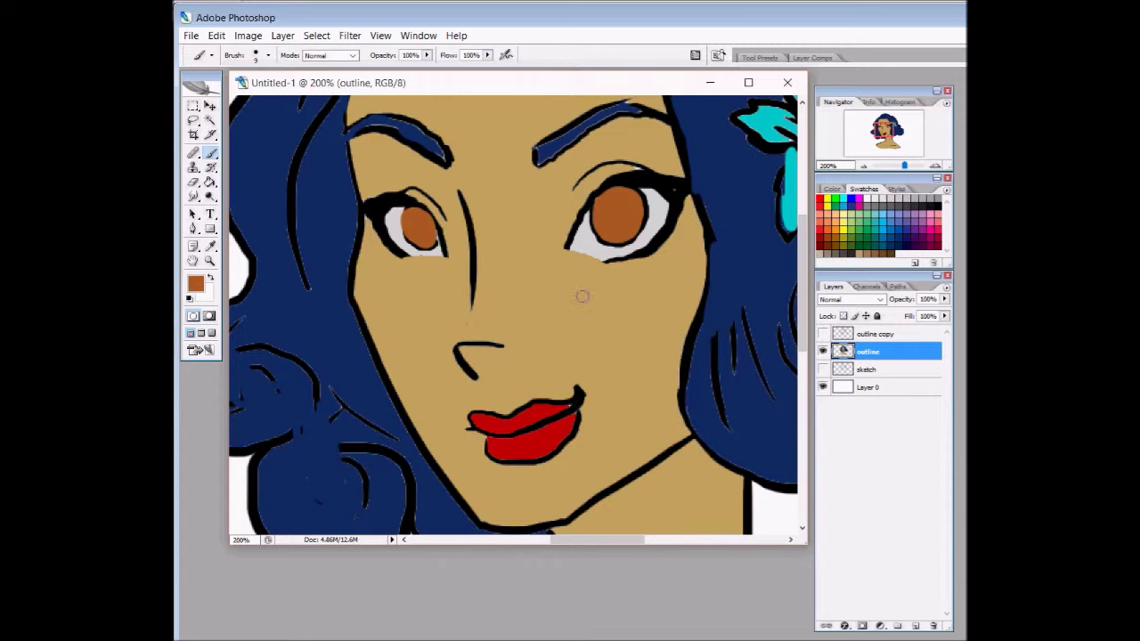
key(ctrl+minus)
key(ctrl+minus)
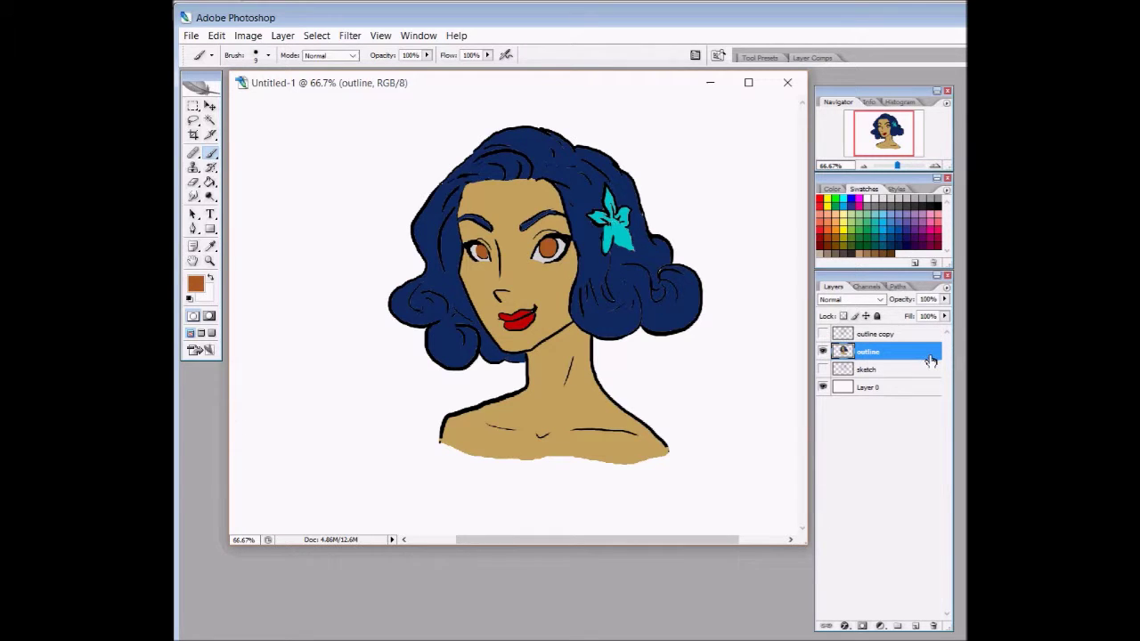
- Select the skin areas with the Magic Wand and add a new layer named "shading" above the outline layer
click(211, 121)
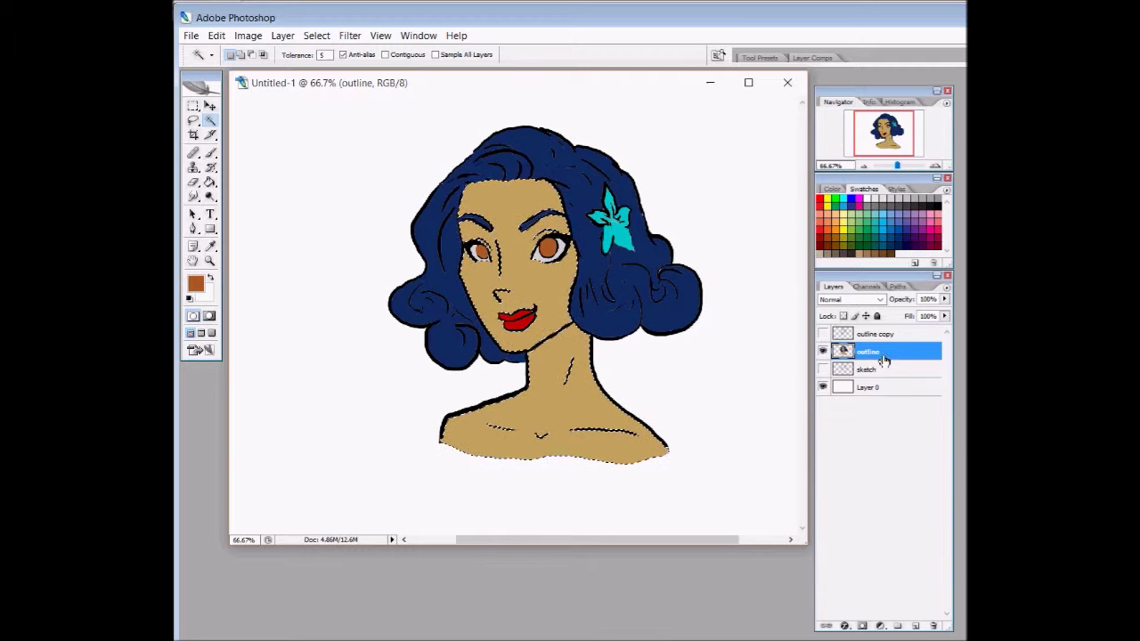
click(916, 626)
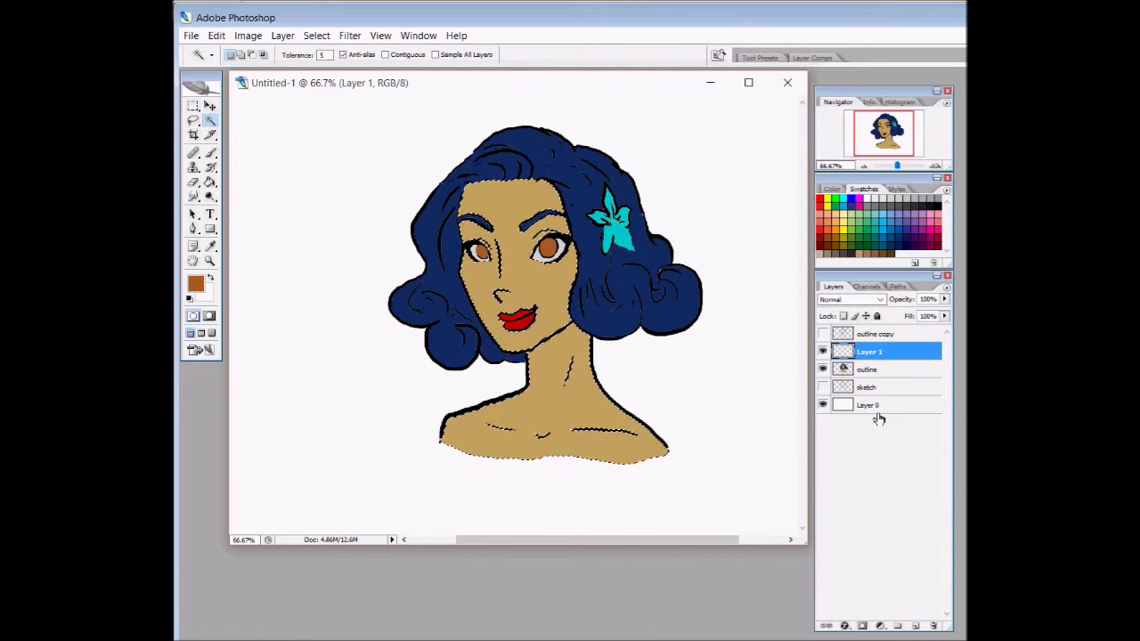
double_click(881, 353)
text(shading)
key(Return)
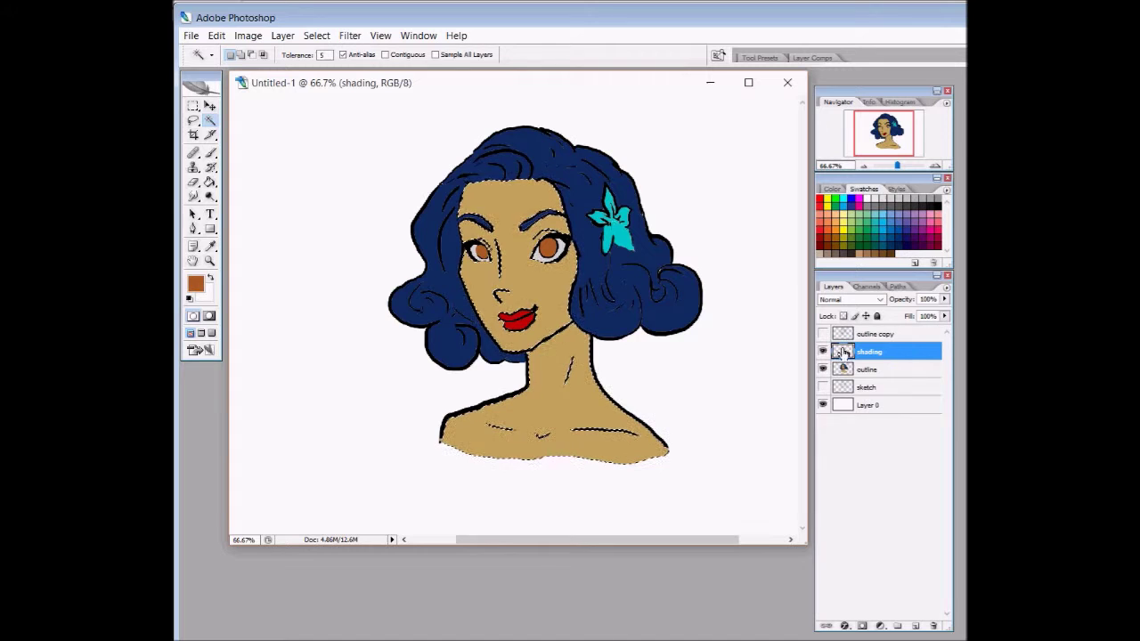
click(886, 370)
double_click(882, 375)
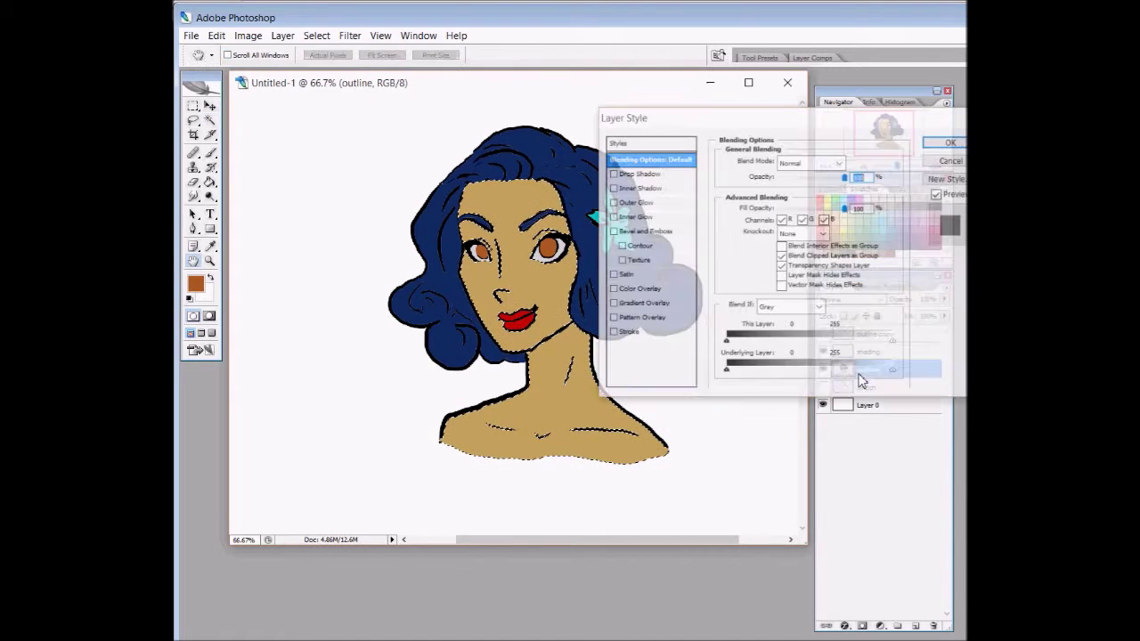
click(952, 141)
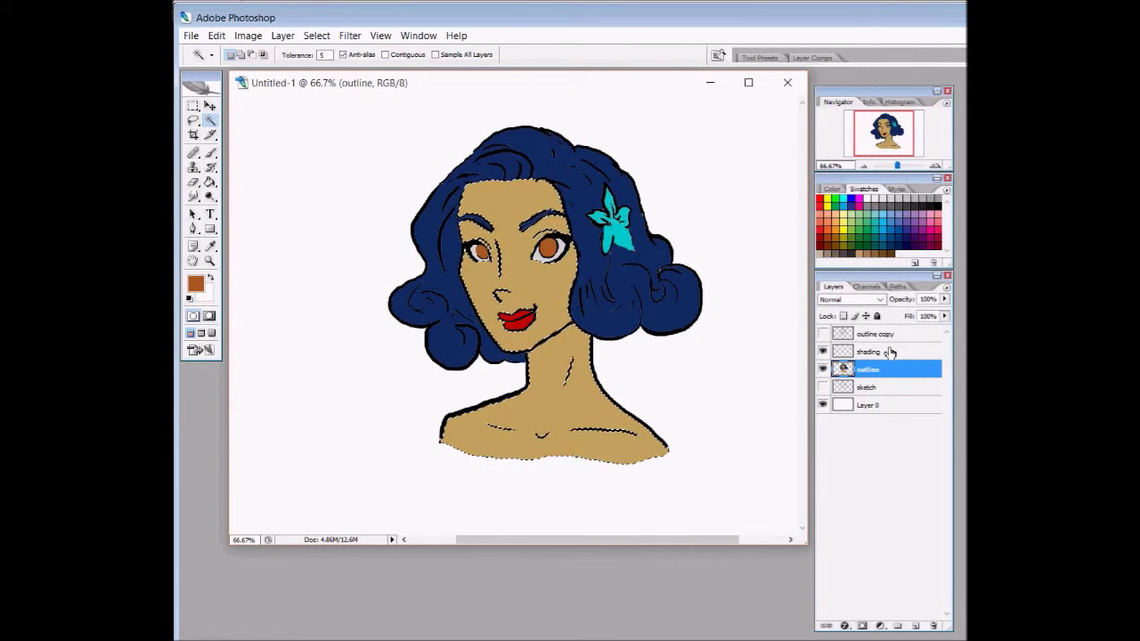
click(890, 352)
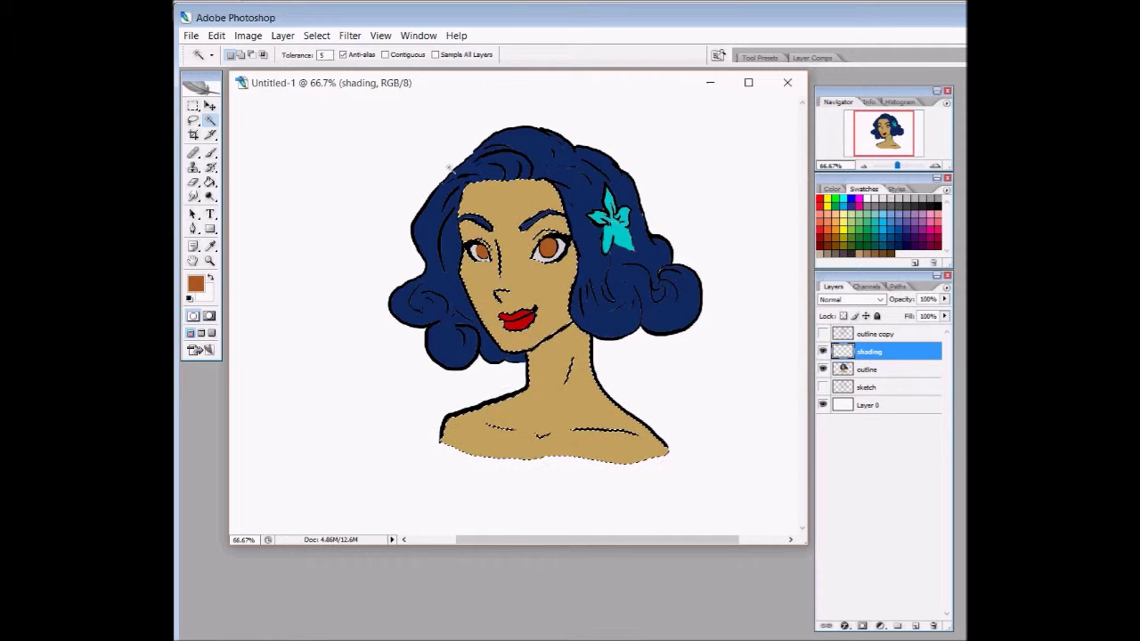
- Sample the skin colour, shift it to reddish brown #9e452d as the foreground colour, and ready the Brush for skin shading
click(211, 247)
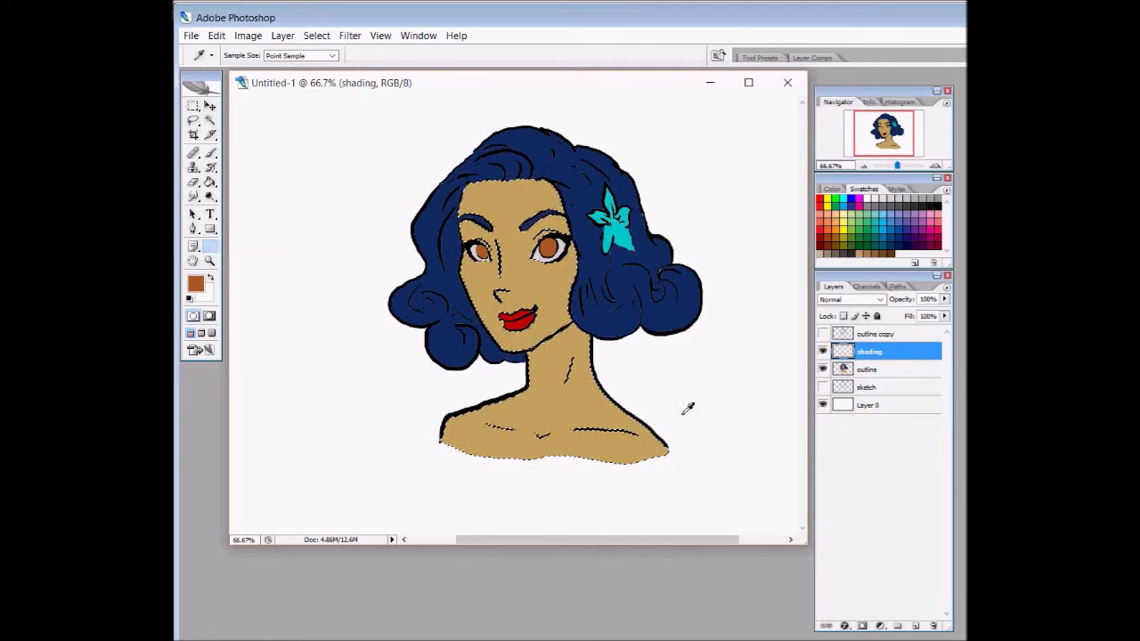
click(538, 285)
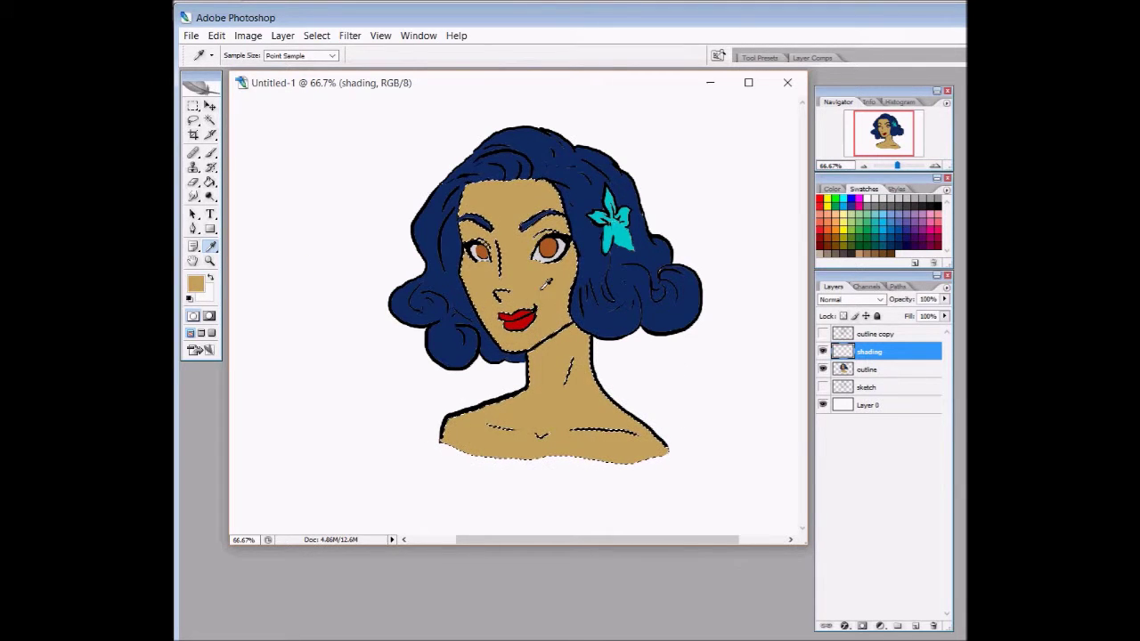
click(197, 285)
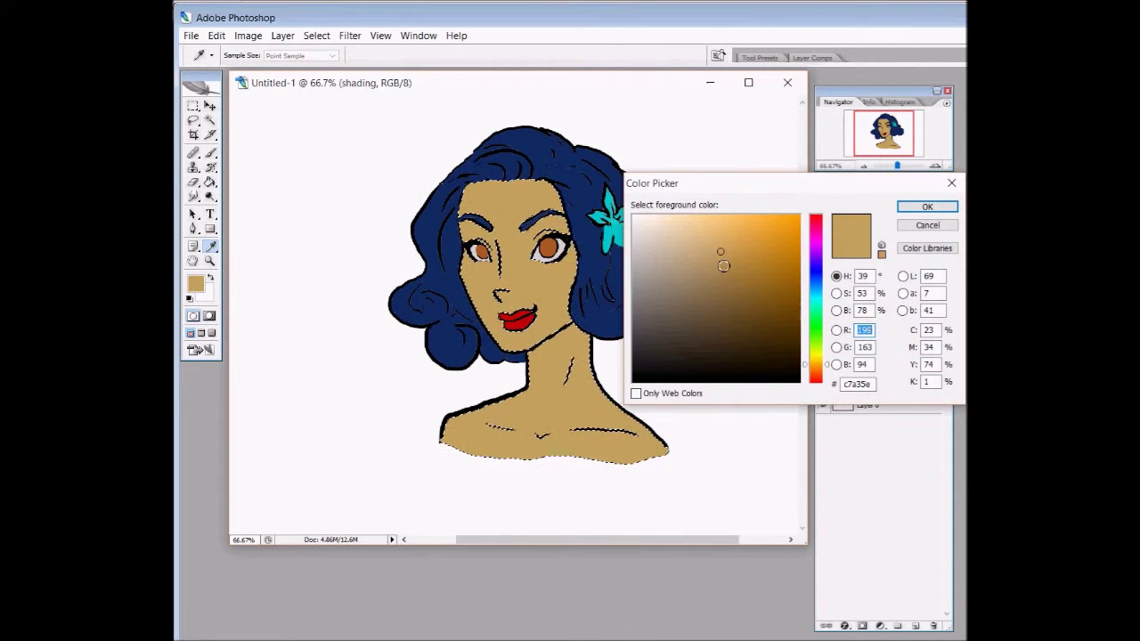
click(732, 262)
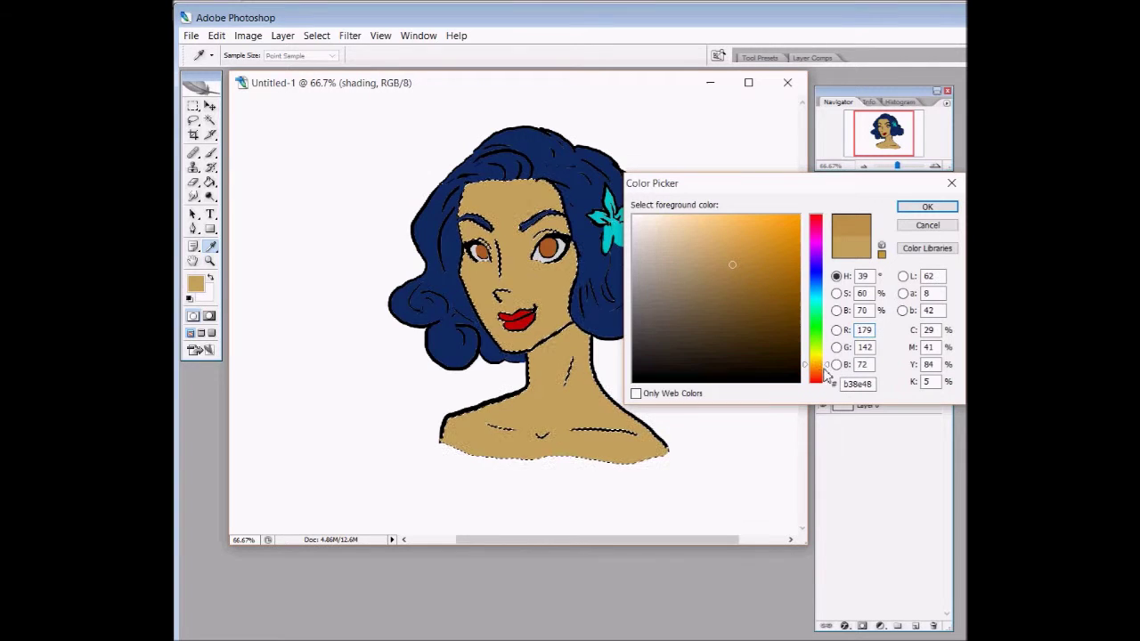
click(829, 372)
drag(736, 283, 752, 278)
click(823, 374)
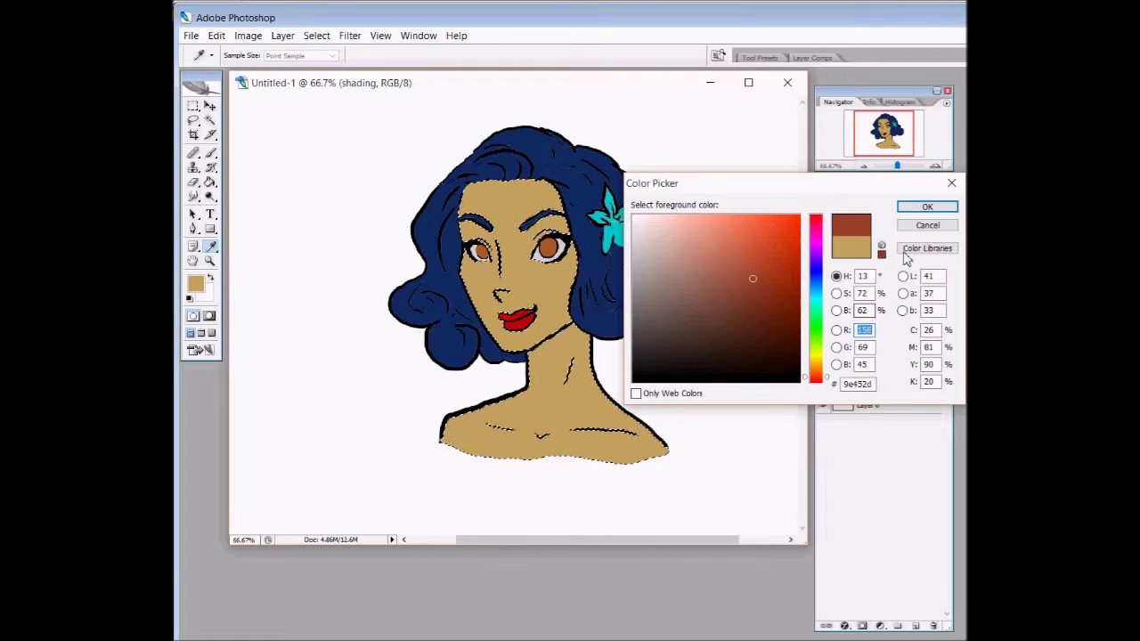
click(925, 206)
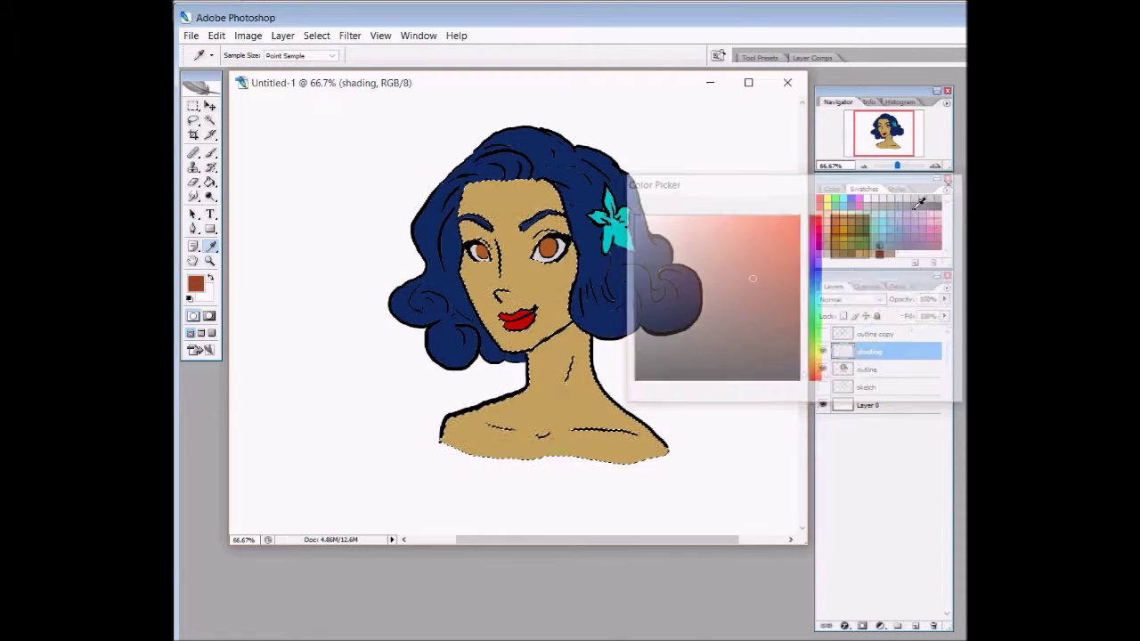
click(212, 155)
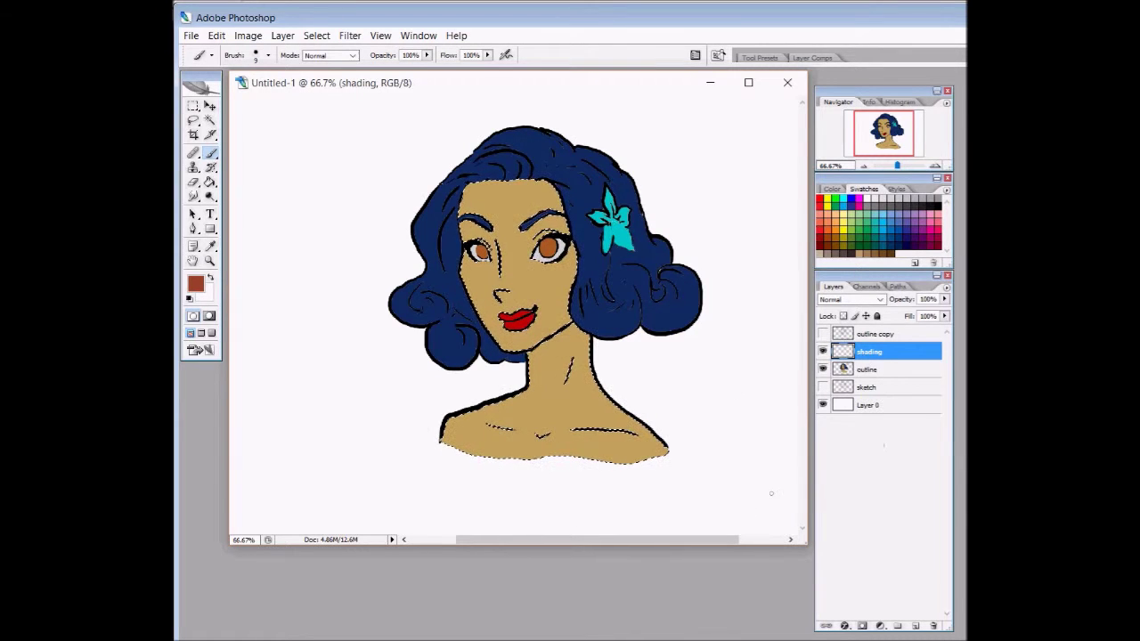
- Enlarge the hard round brush to 125 px
key(bracketright)
key(bracketright)
key(bracketright)
key(bracketright)
key(bracketright)
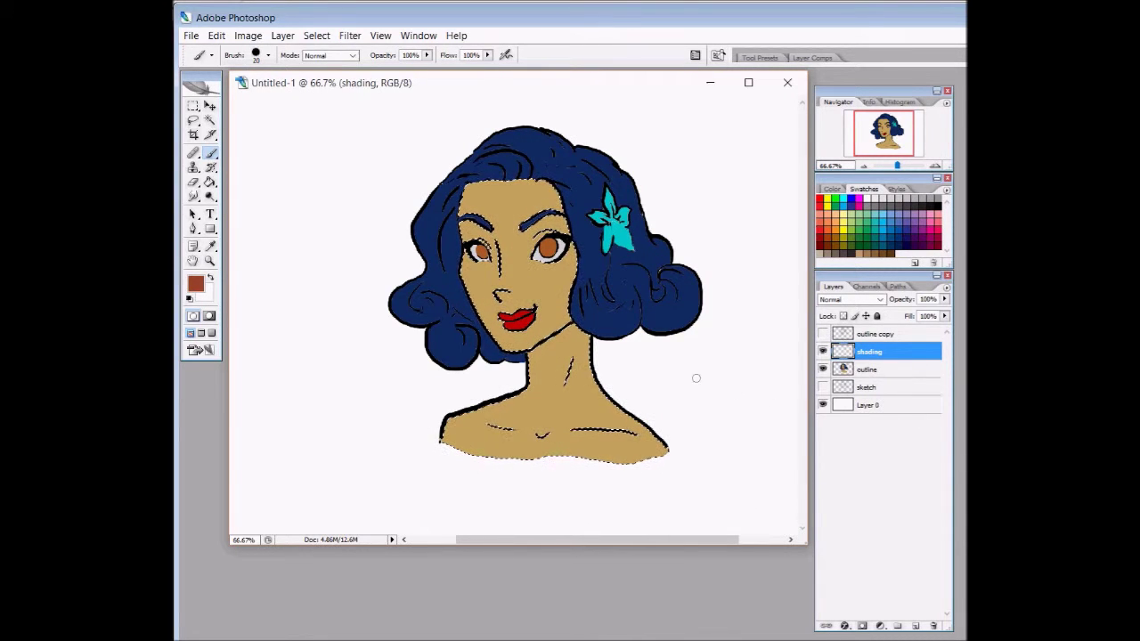
key(bracketright)
key(bracketright)
key(bracketright)
key(bracketright)
key(bracketright)
key(bracketright)
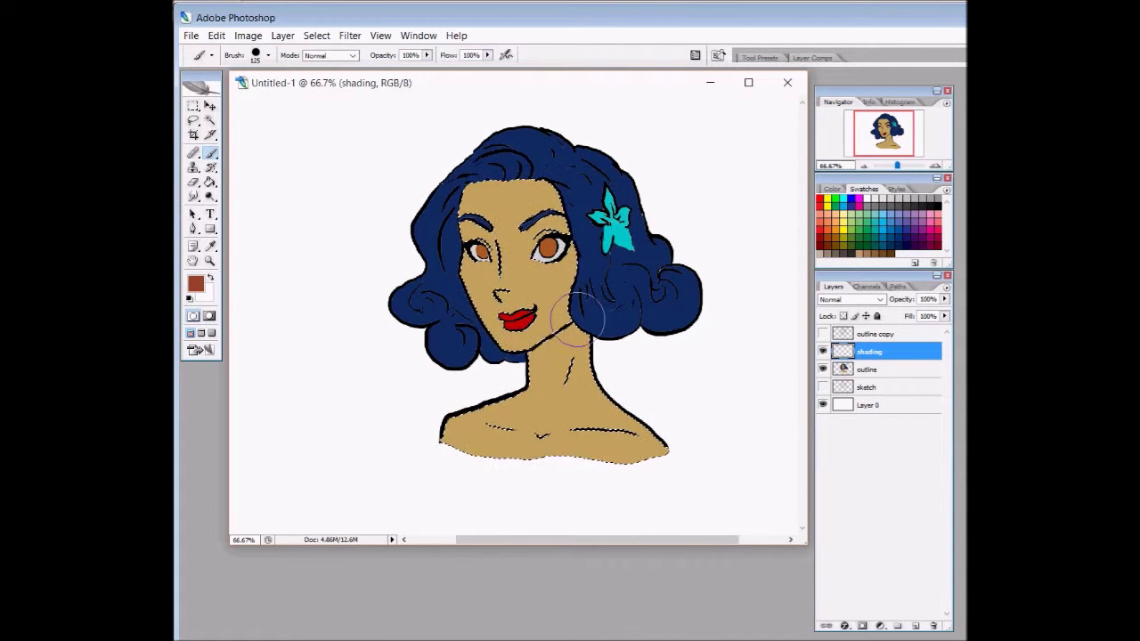
- Switch to a soft round brush with 0% hardness, enlarge it to 400 px, and lower its opacity to 22%
click(268, 55)
drag(330, 187, 329, 178)
click(278, 219)
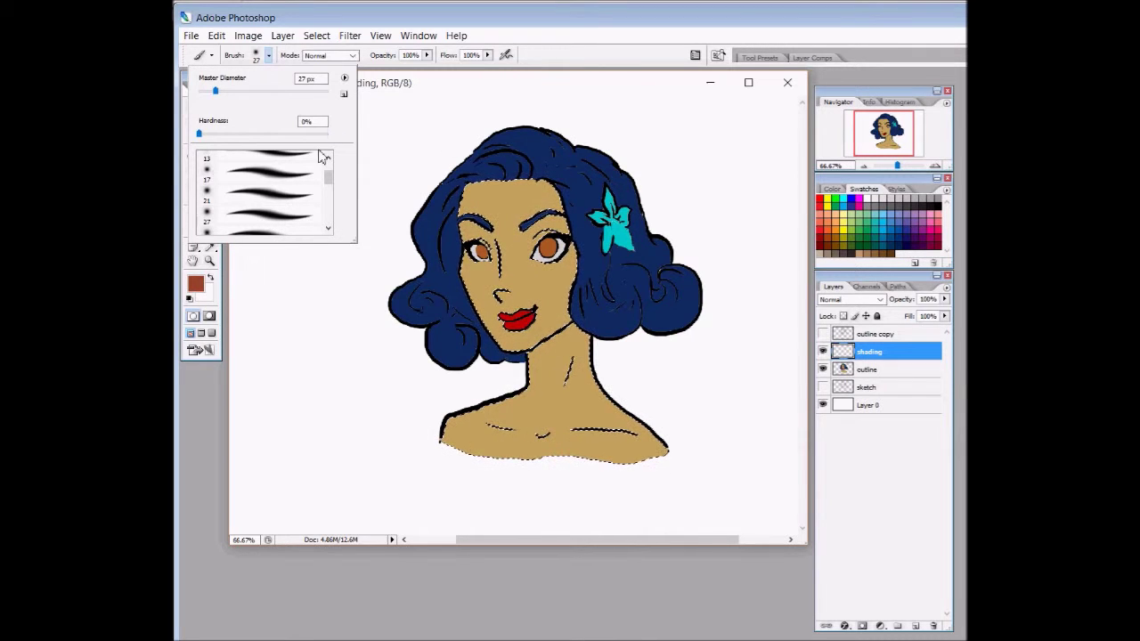
click(588, 57)
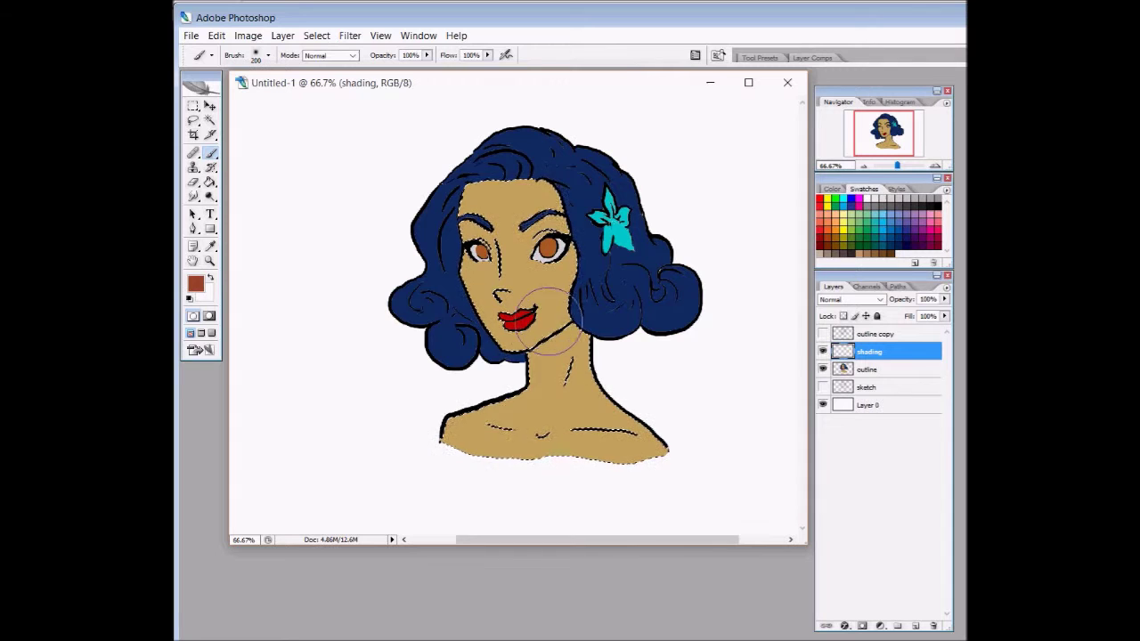
click(427, 56)
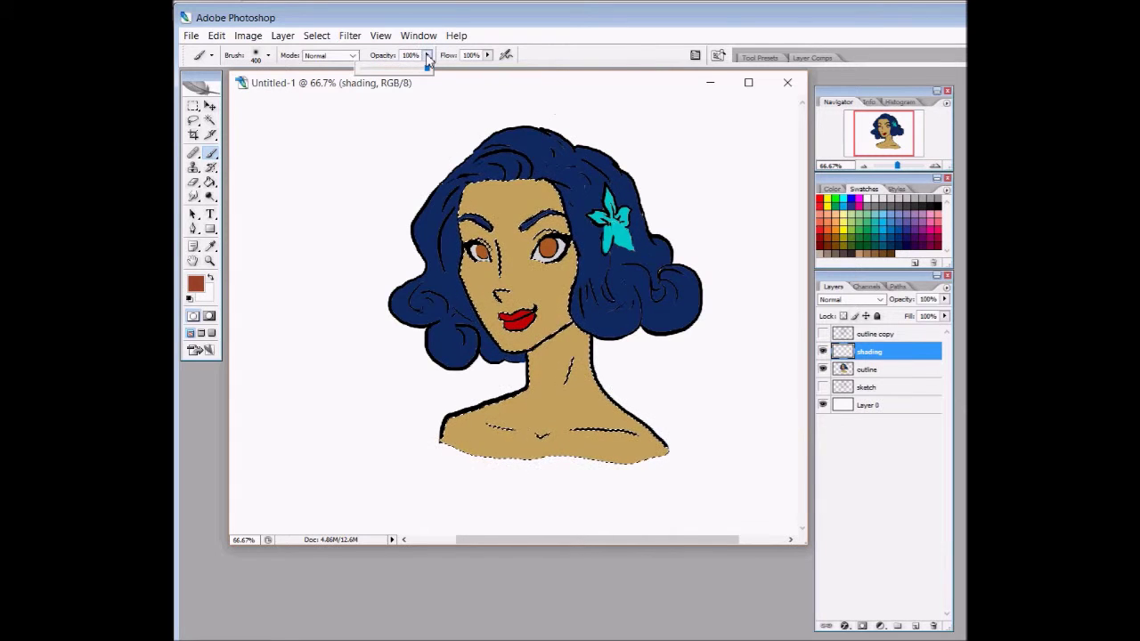
drag(427, 68, 374, 71)
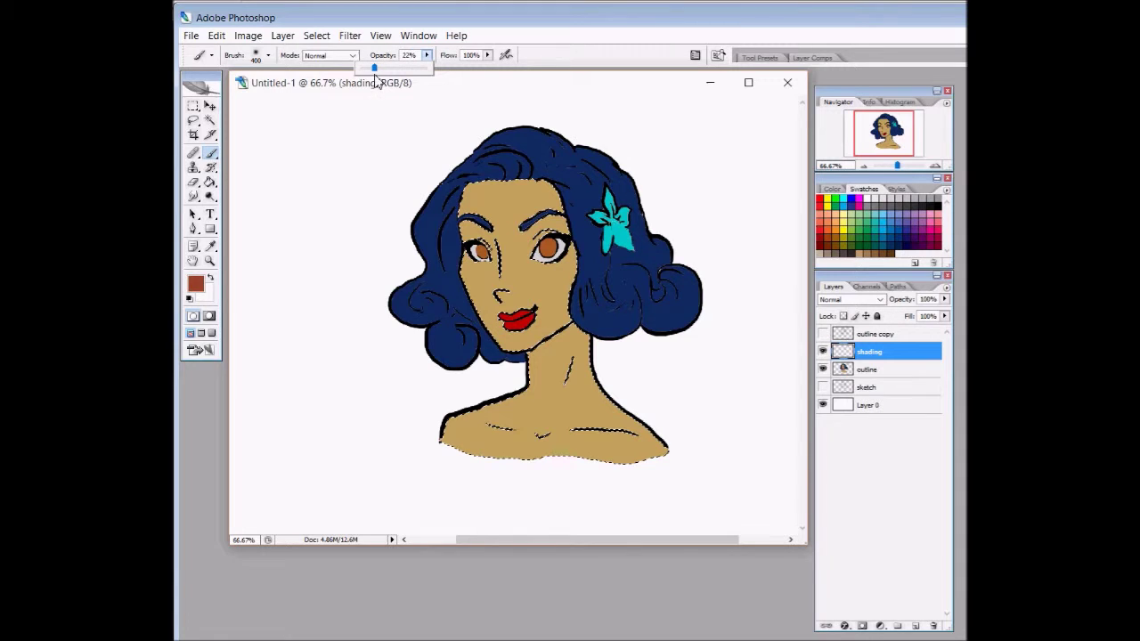
click(584, 46)
- Reduce the brush to 175 px and softly shade the cheek, forehead edge, neck and shoulders on the shading layer
click(564, 328)
key(bracketleft)
key(bracketleft)
click(570, 332)
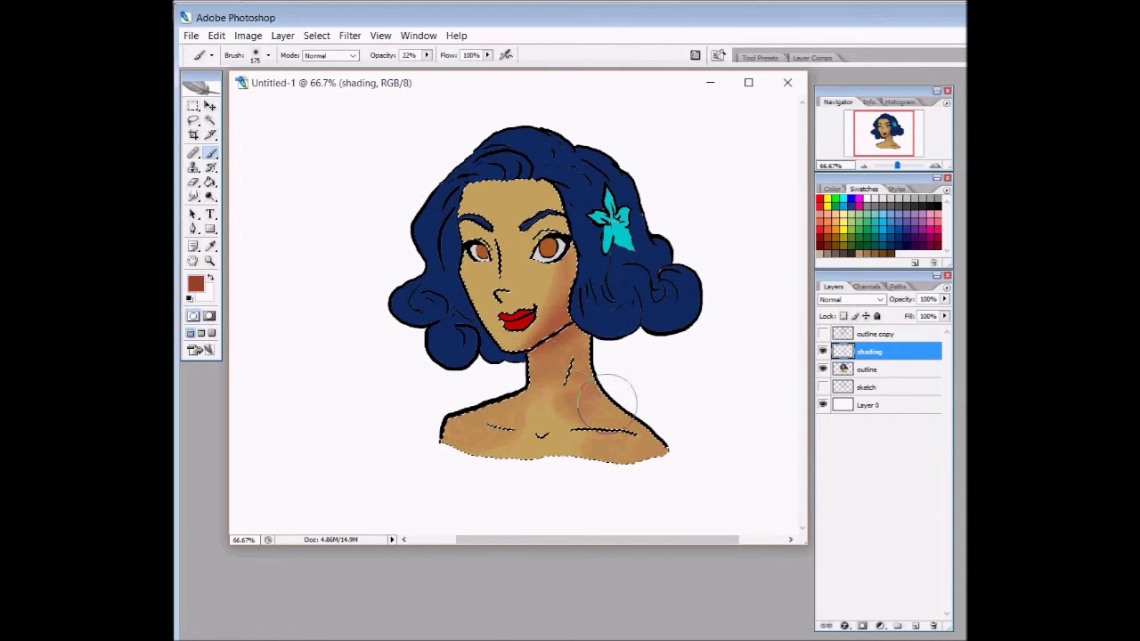
drag(620, 463, 643, 446)
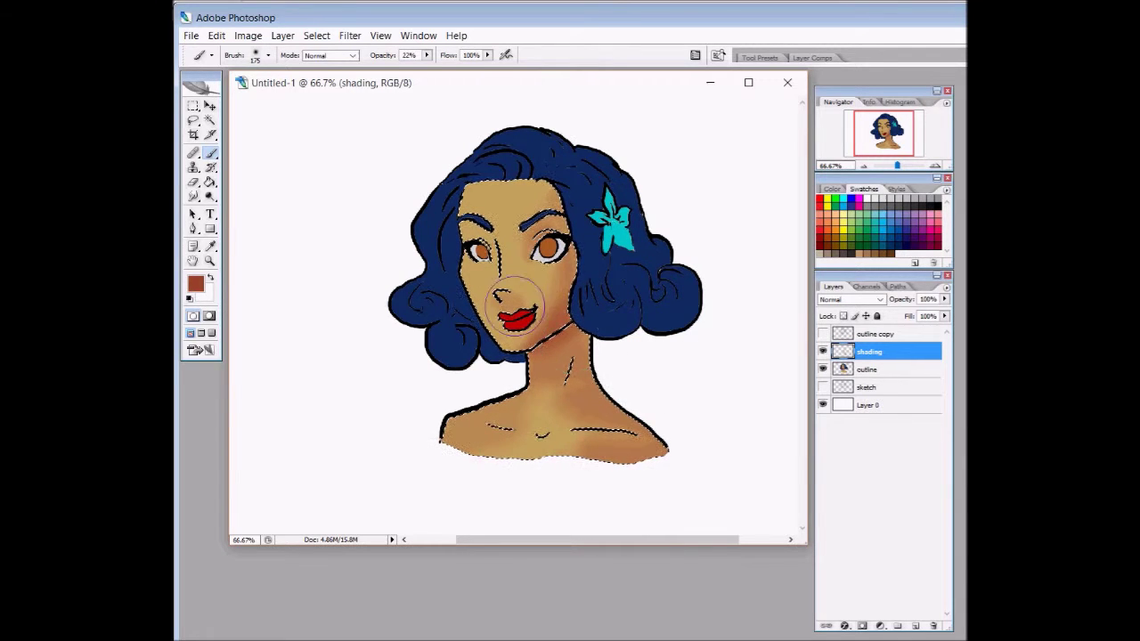
mouse_move(542, 280)
mouse_down()
mouse_move(564, 213)
mouse_move(540, 179)
mouse_move(525, 234)
mouse_move(498, 265)
mouse_up()
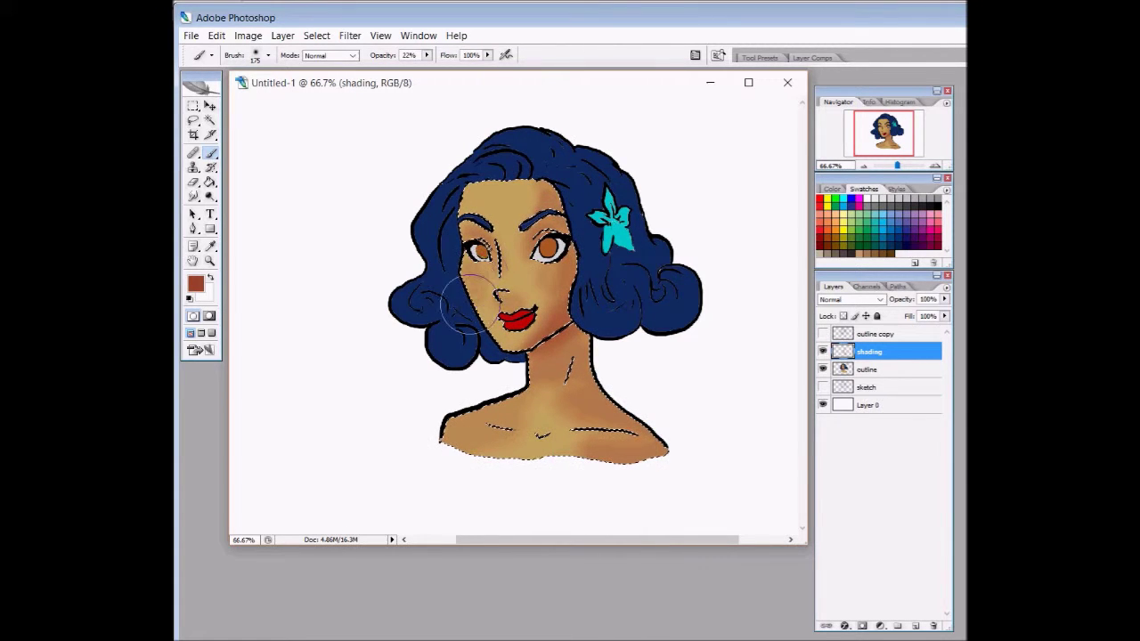
- Brush soft shading beneath the eyes on the face with the 175 px brush
key(ctrl+plus)
key(ctrl+plus)
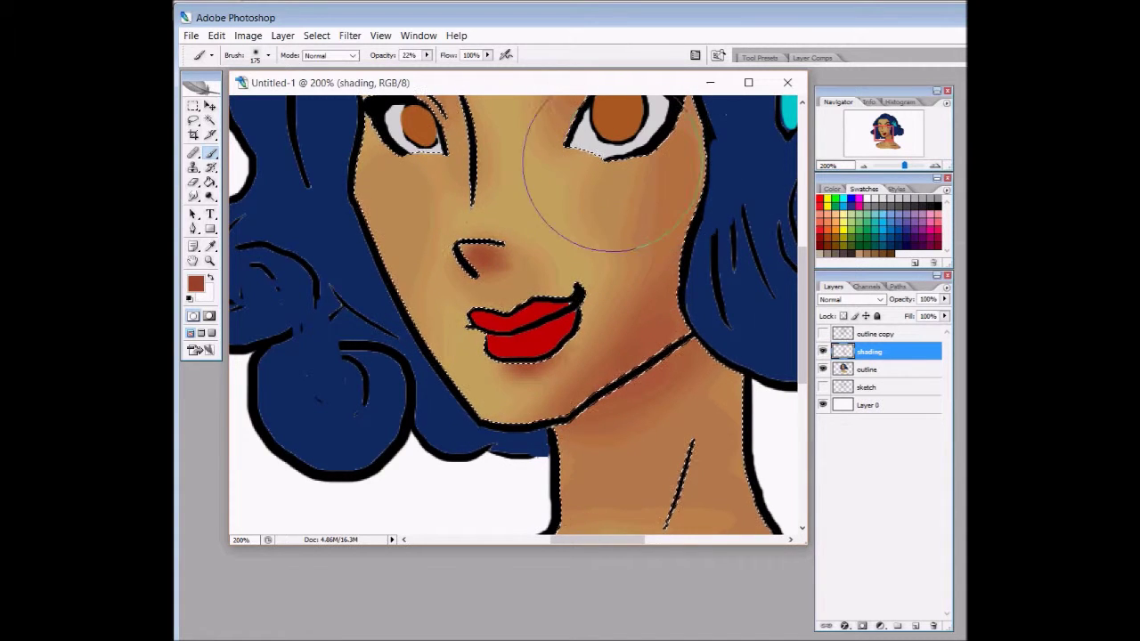
drag(416, 133, 420, 165)
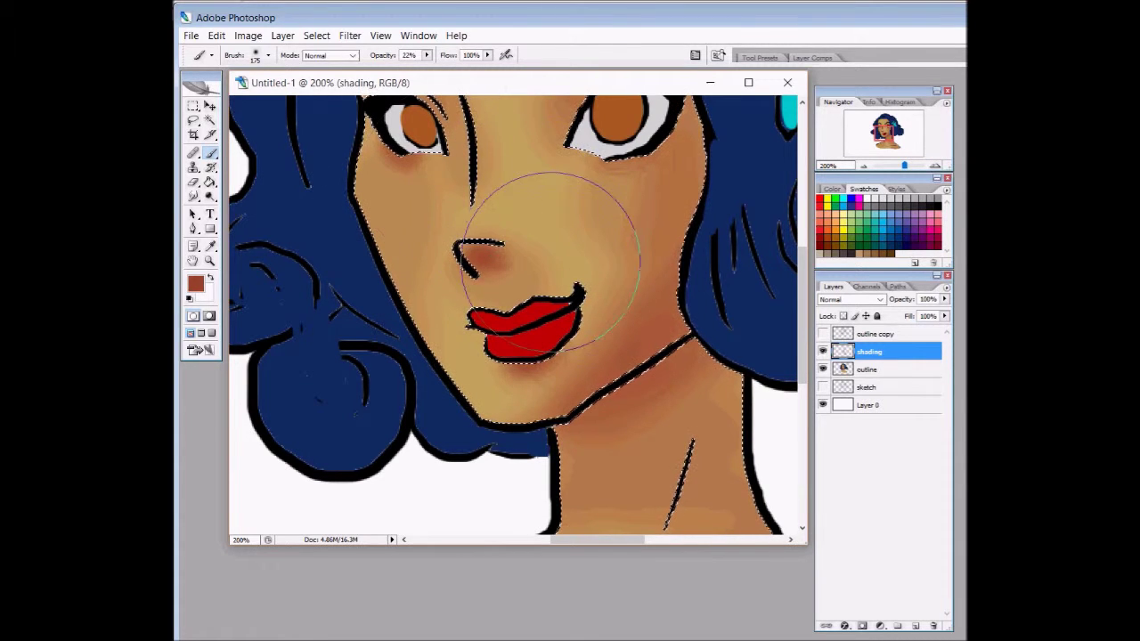
- Show the outline copy layer and shade the skin between the eyebrows and both eyes
click(824, 334)
click(823, 334)
click(823, 334)
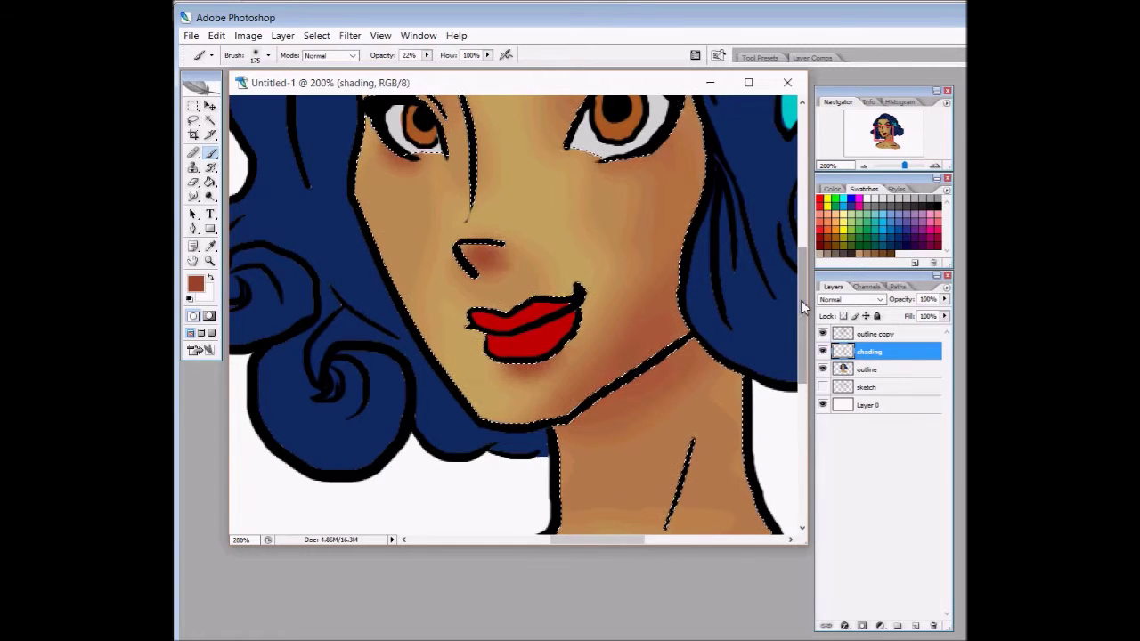
drag(801, 301, 803, 253)
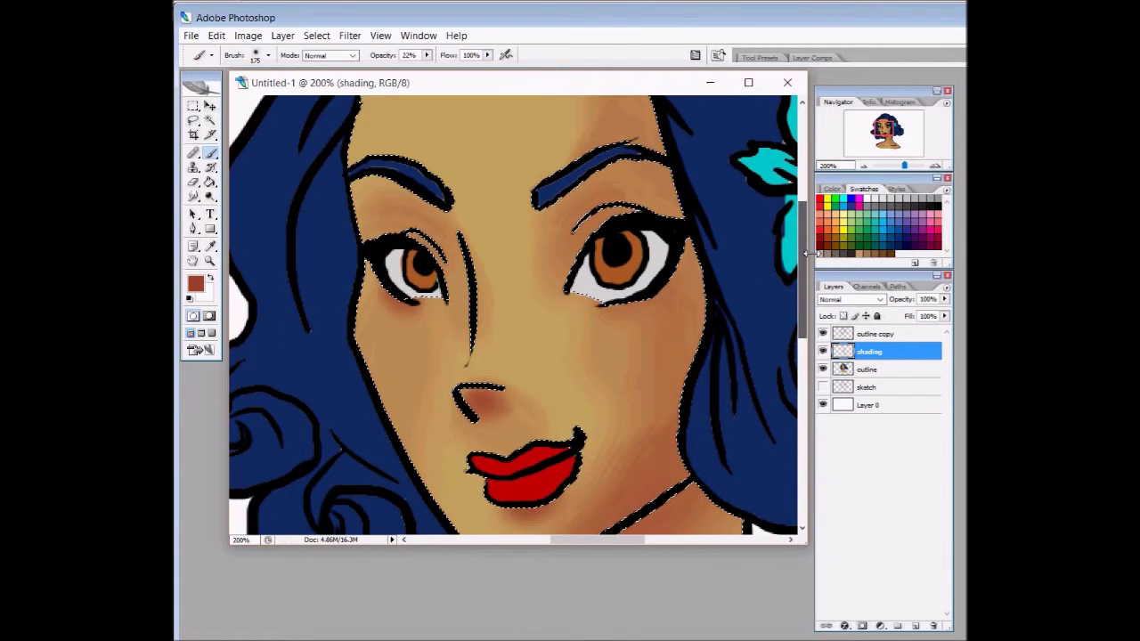
mouse_move(554, 211)
mouse_down()
mouse_move(605, 174)
mouse_move(587, 267)
mouse_up()
mouse_move(425, 217)
mouse_down()
mouse_move(402, 179)
mouse_move(420, 199)
mouse_move(377, 184)
mouse_move(393, 203)
mouse_up()
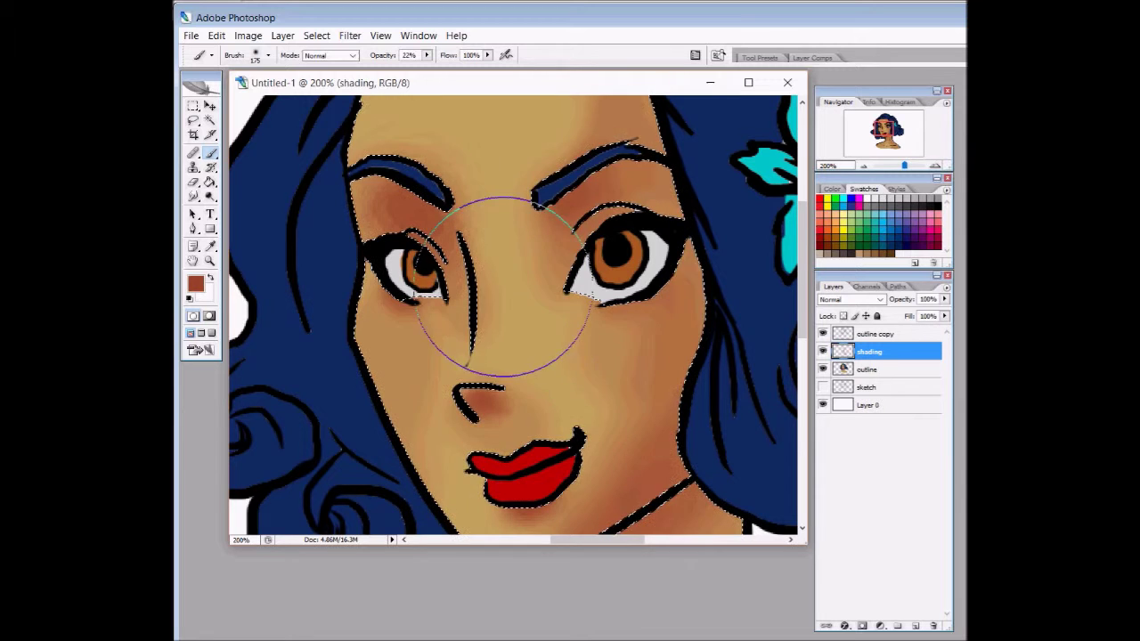
- Reduce the brush to 70 px and deepen the shading around the eyes and along the nose bridge
key(bracketleft)
key(bracketleft)
key(bracketleft)
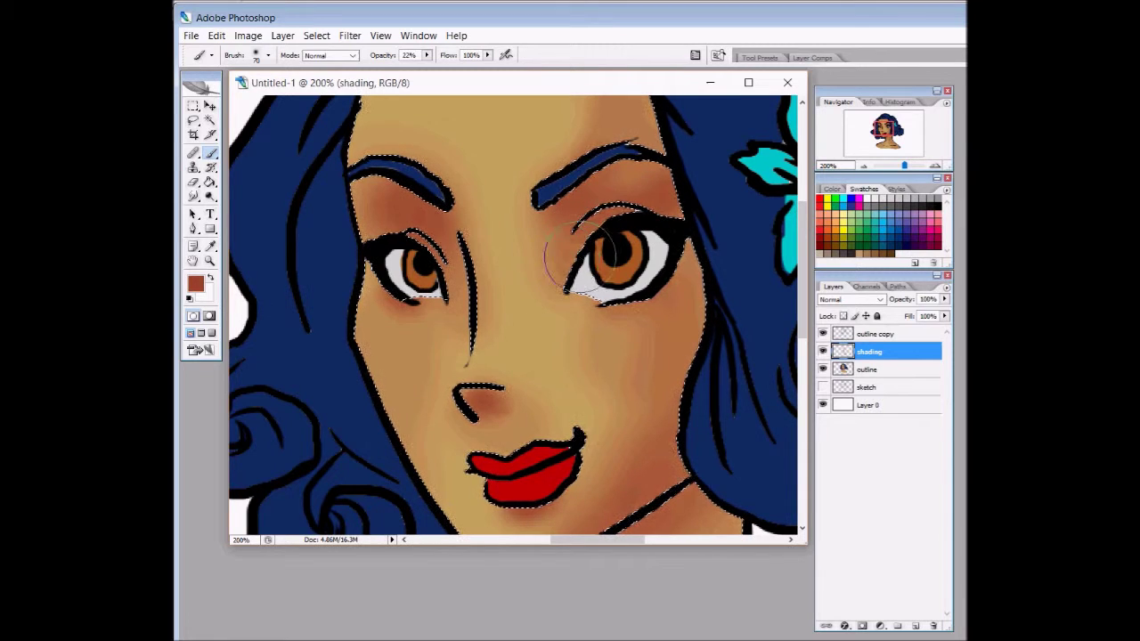
drag(704, 269, 659, 286)
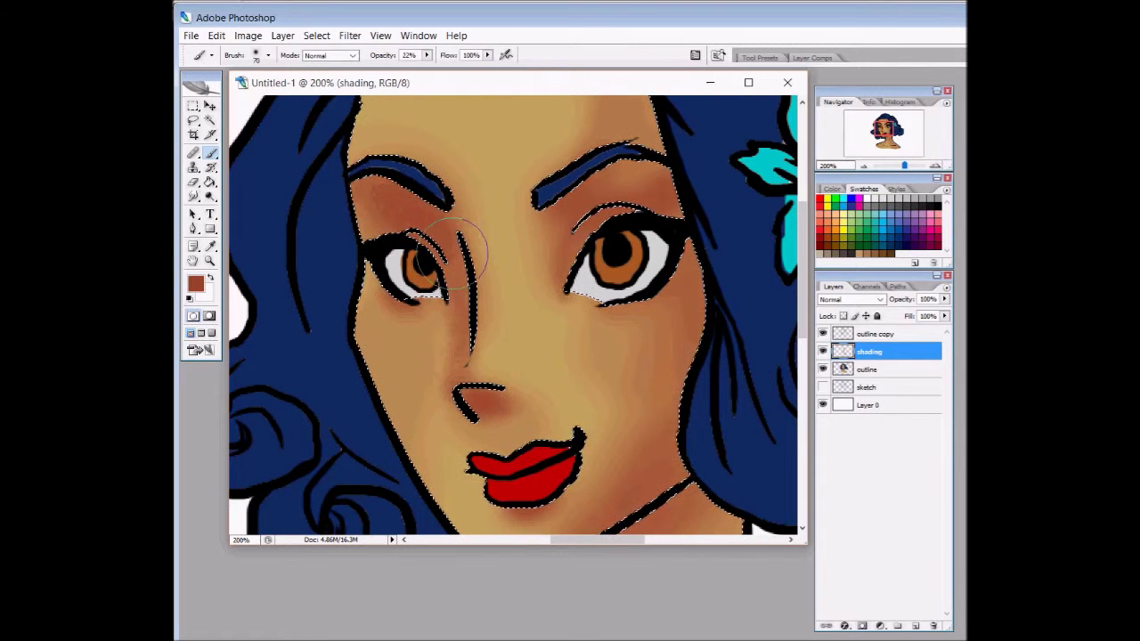
- Deepen the shading on the flower side of the forehead and down the outer cheek
drag(803, 279, 803, 259)
mouse_move(568, 136)
mouse_down()
mouse_move(507, 268)
mouse_move(537, 327)
mouse_move(522, 260)
mouse_move(522, 351)
mouse_move(577, 164)
mouse_move(649, 217)
mouse_up()
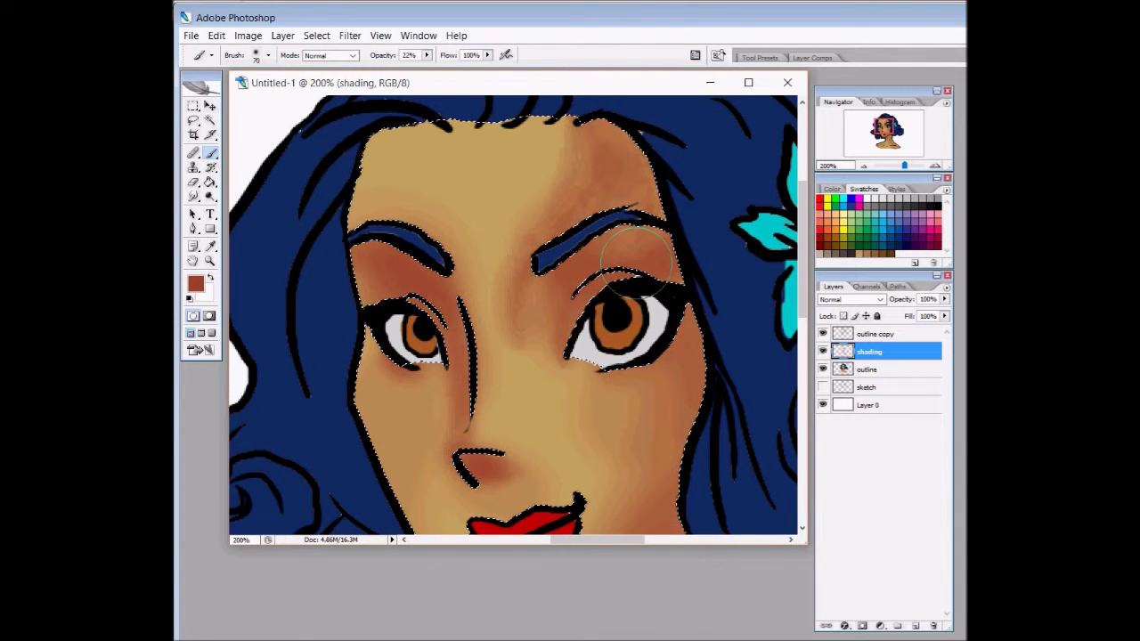
drag(802, 267, 803, 333)
mouse_move(651, 158)
mouse_down()
mouse_move(683, 138)
mouse_move(674, 177)
mouse_move(697, 325)
mouse_move(753, 365)
mouse_move(784, 374)
mouse_up()
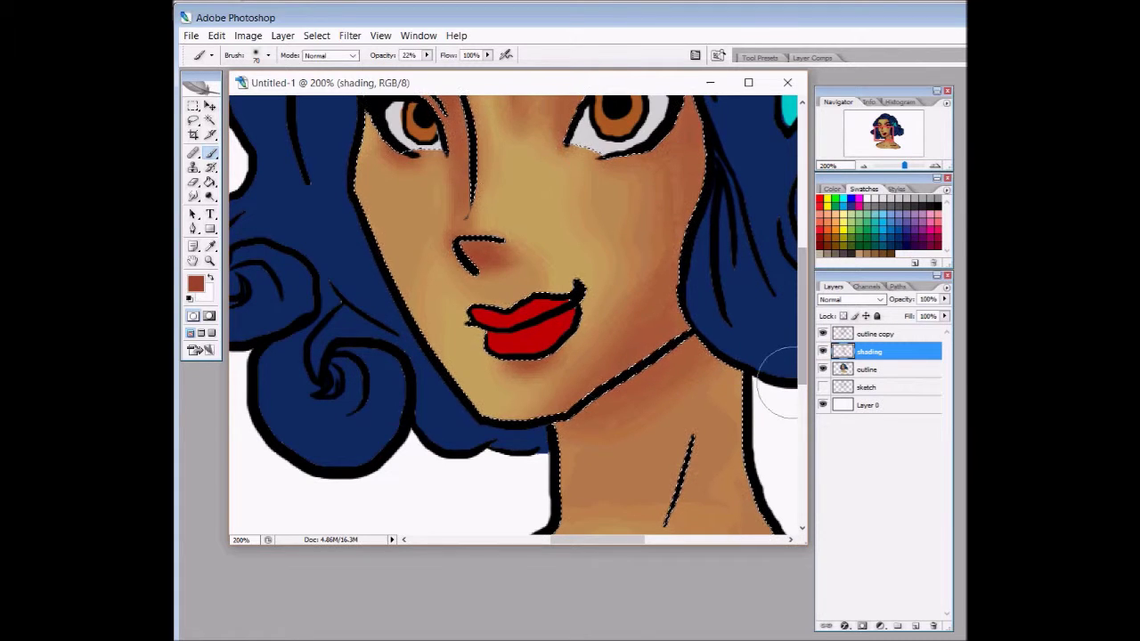
- Blend the face shading with the Smudge tool at 175 px and 15% strength
key(ctrl+minus)
key(ctrl+minus)
key(r)
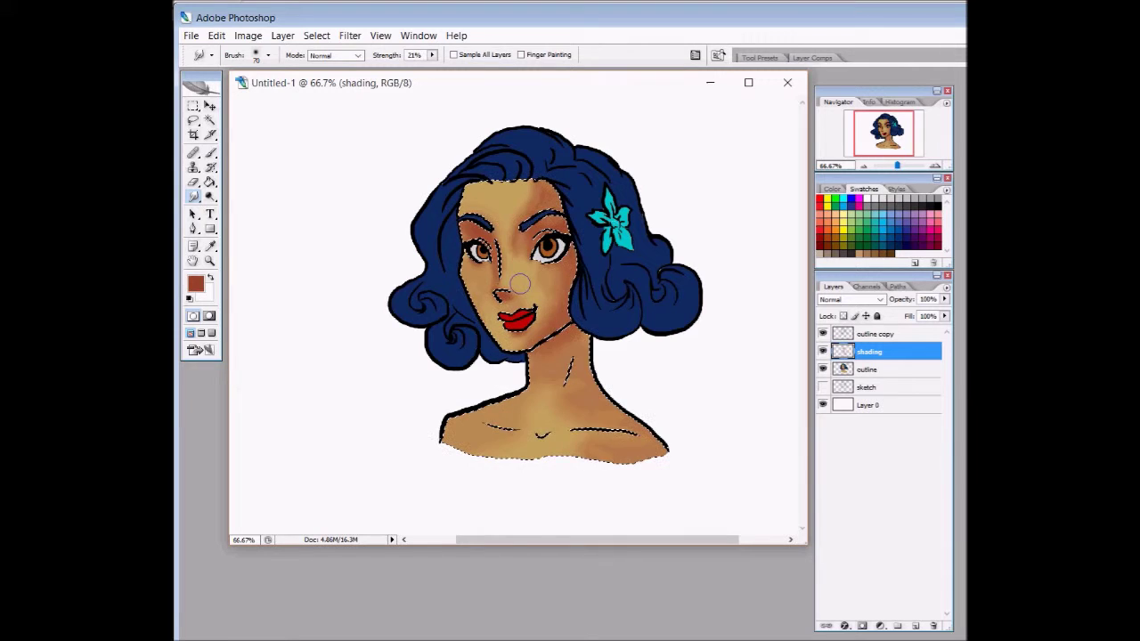
key(bracketright)
key(bracketright)
key(bracketright)
key(bracketright)
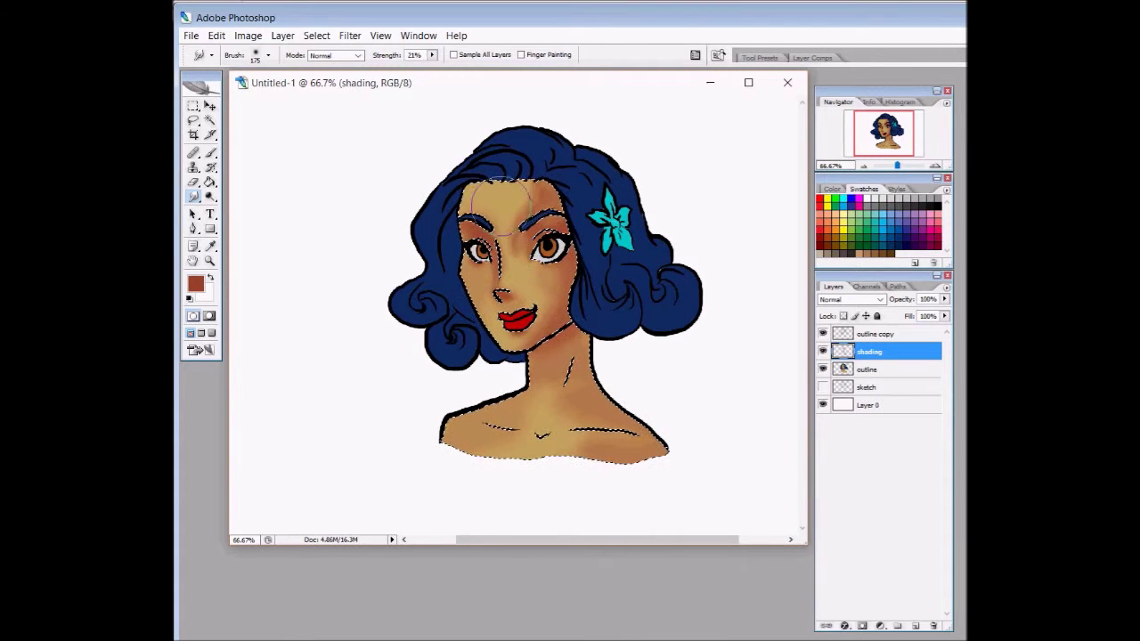
click(432, 55)
drag(430, 70, 427, 70)
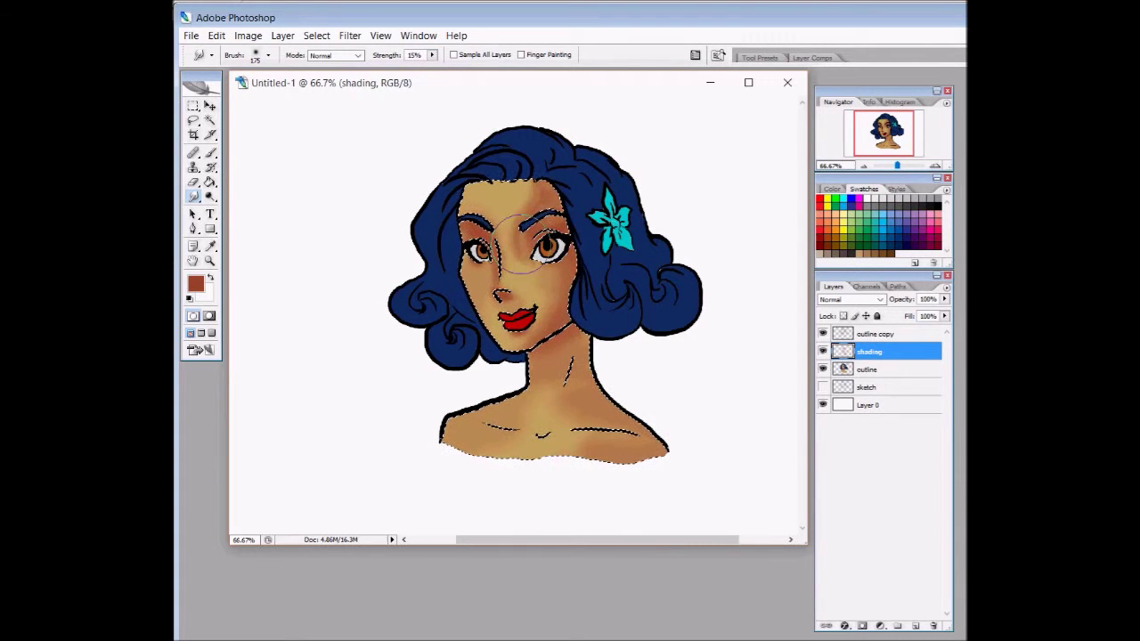
drag(531, 247, 517, 244)
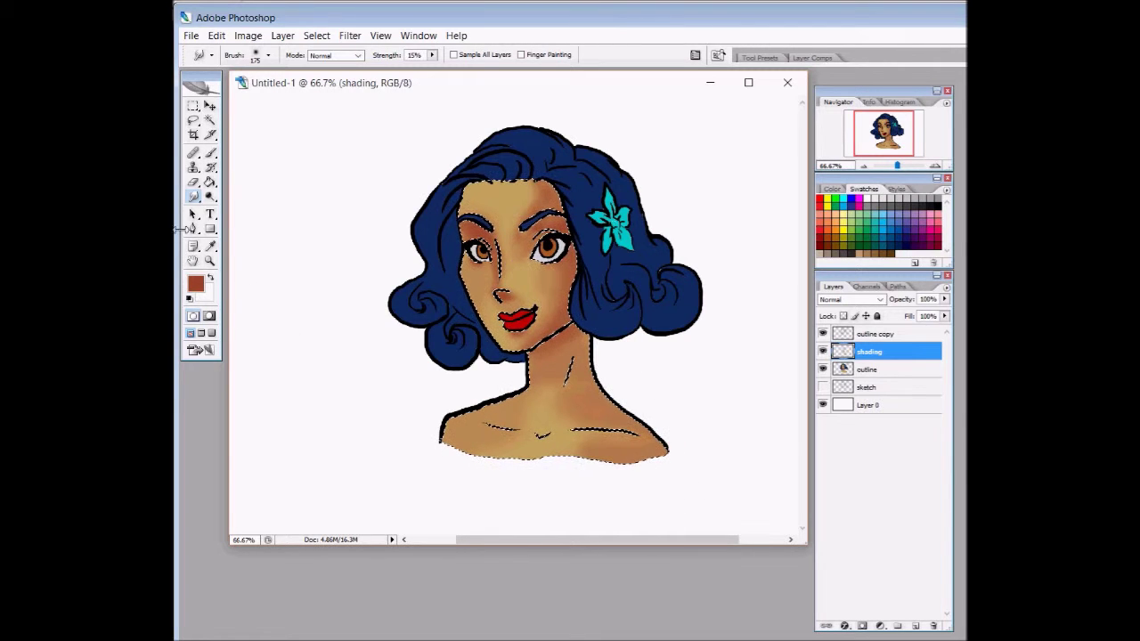
- Set the foreground colour to darker red-brown #8c3c26 and ready a hard round 50 px brush at 22% opacity
click(211, 154)
click(204, 281)
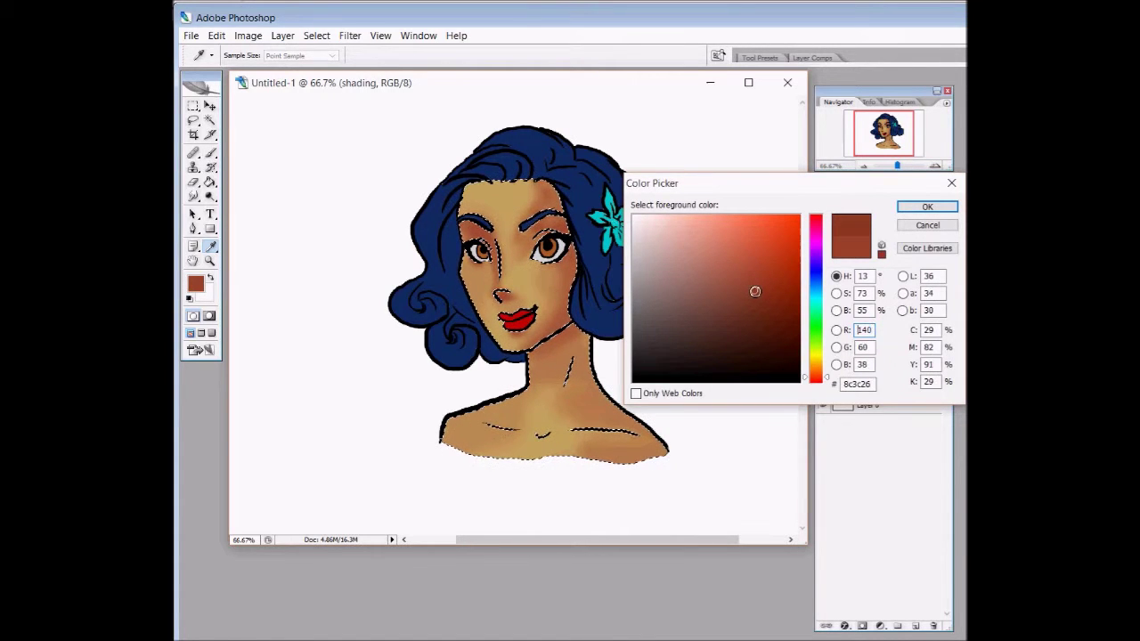
click(925, 207)
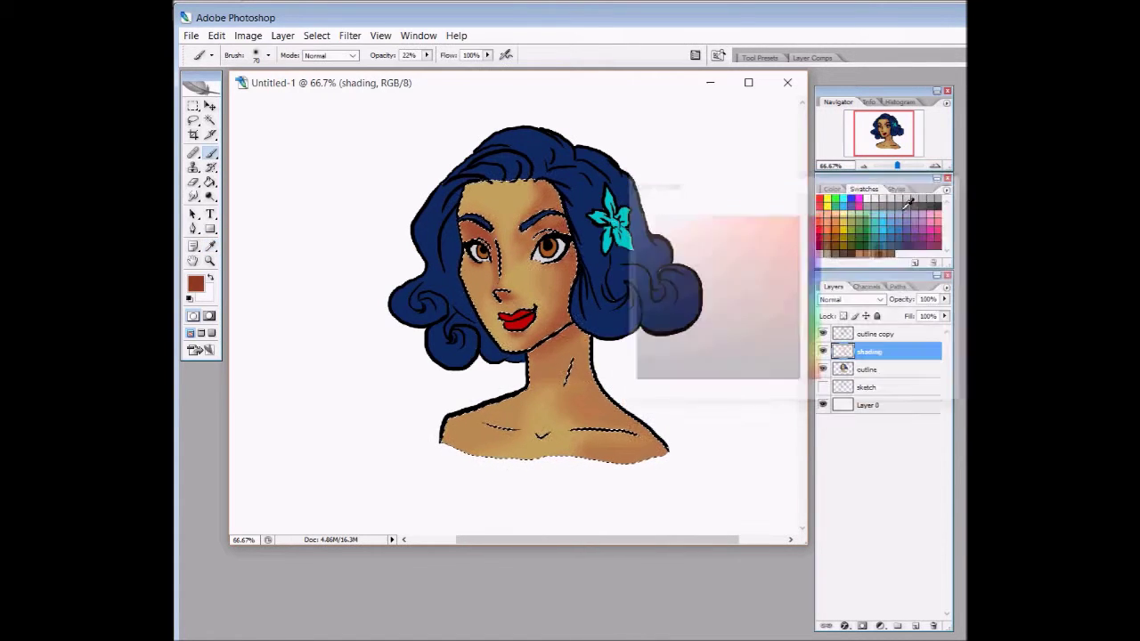
click(269, 55)
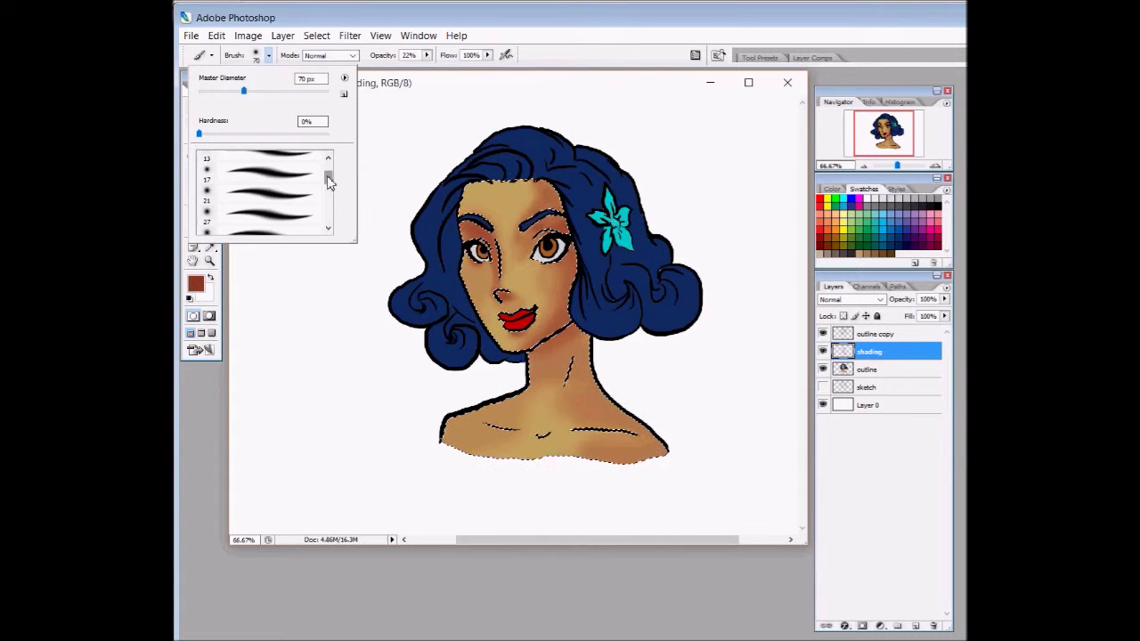
scroll(312, 196, down, 2)
click(293, 230)
click(588, 63)
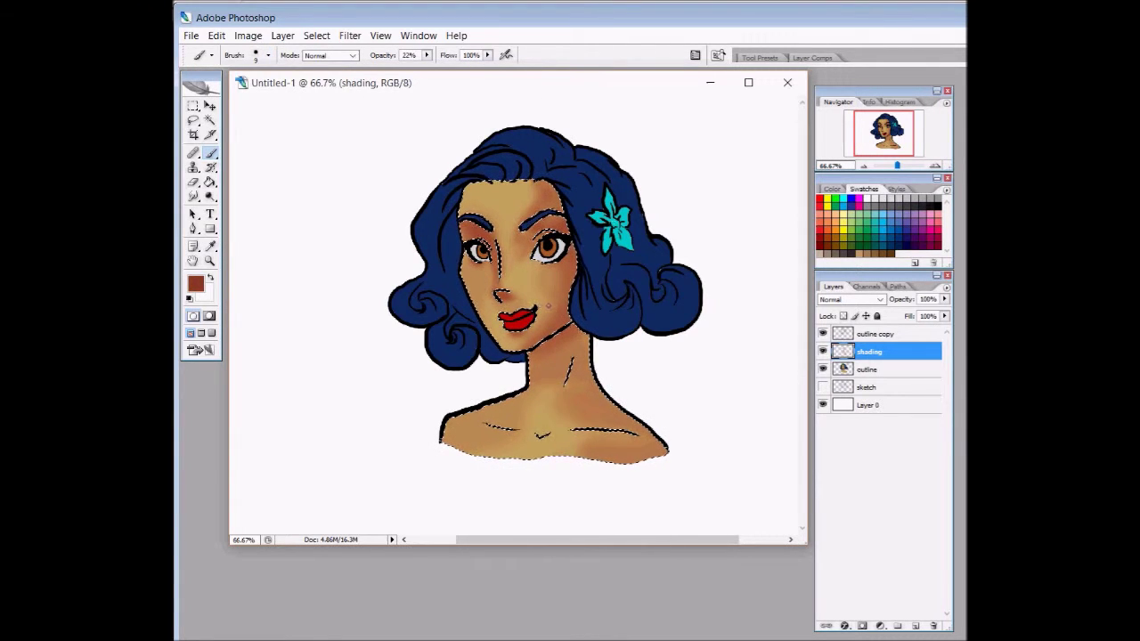
key(bracketright)
key(bracketright)
key(bracketright)
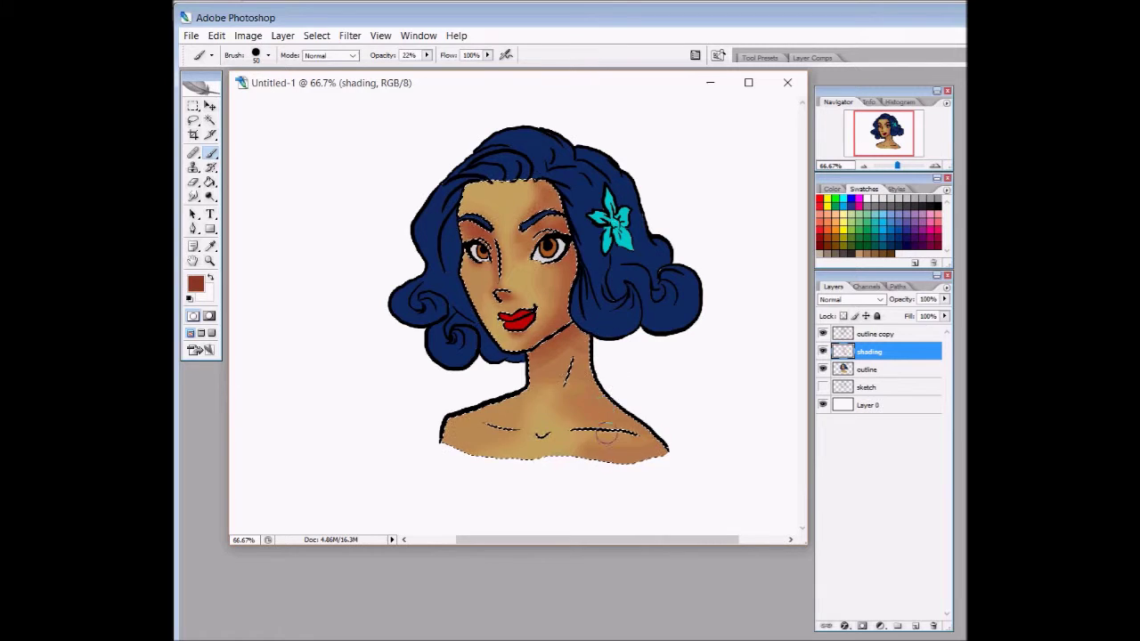
- Paint darker, harder-edged shadows on the neck beneath the jaw and along the collarbones
key(ctrl+plus)
key(ctrl+plus)
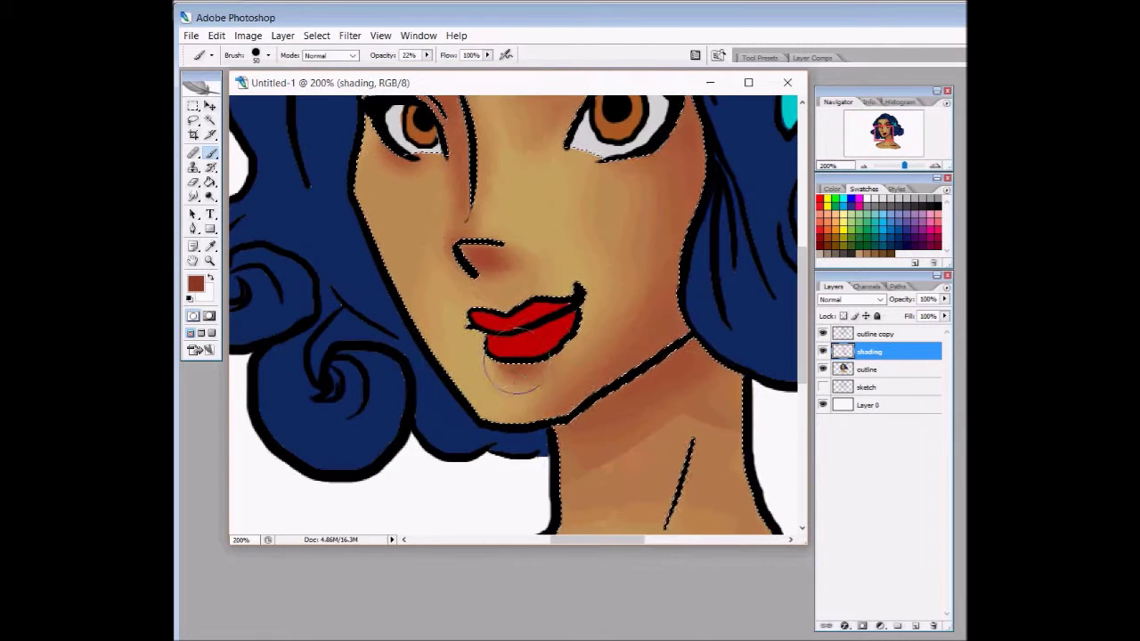
scroll(807, 346, down, 3)
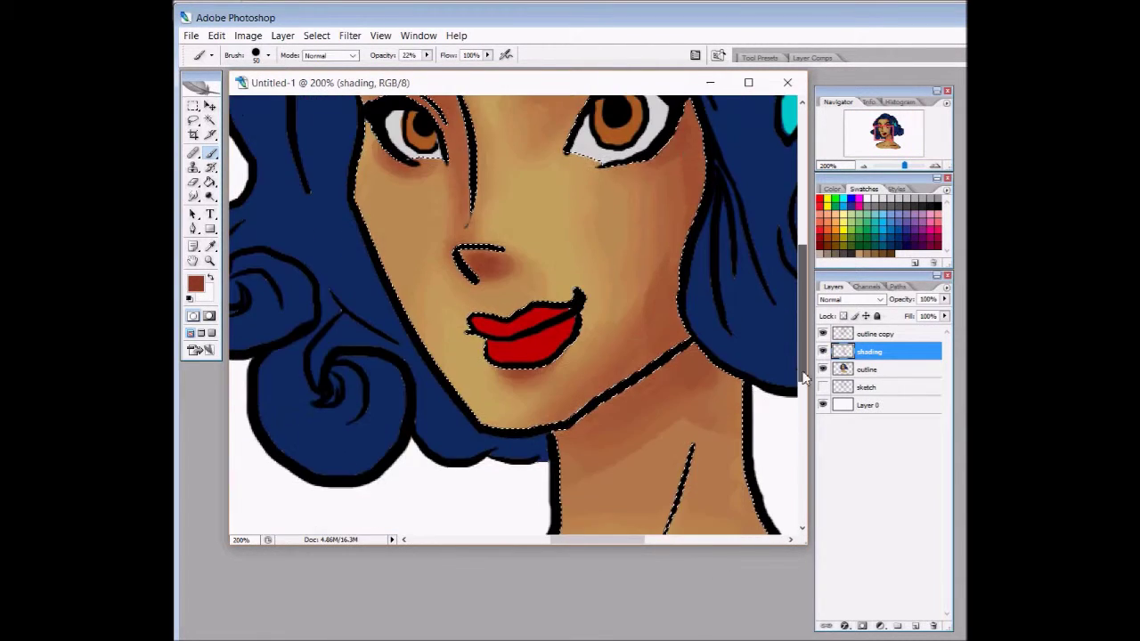
scroll(807, 352, up, 4)
key(ctrl+minus)
key(ctrl+minus)
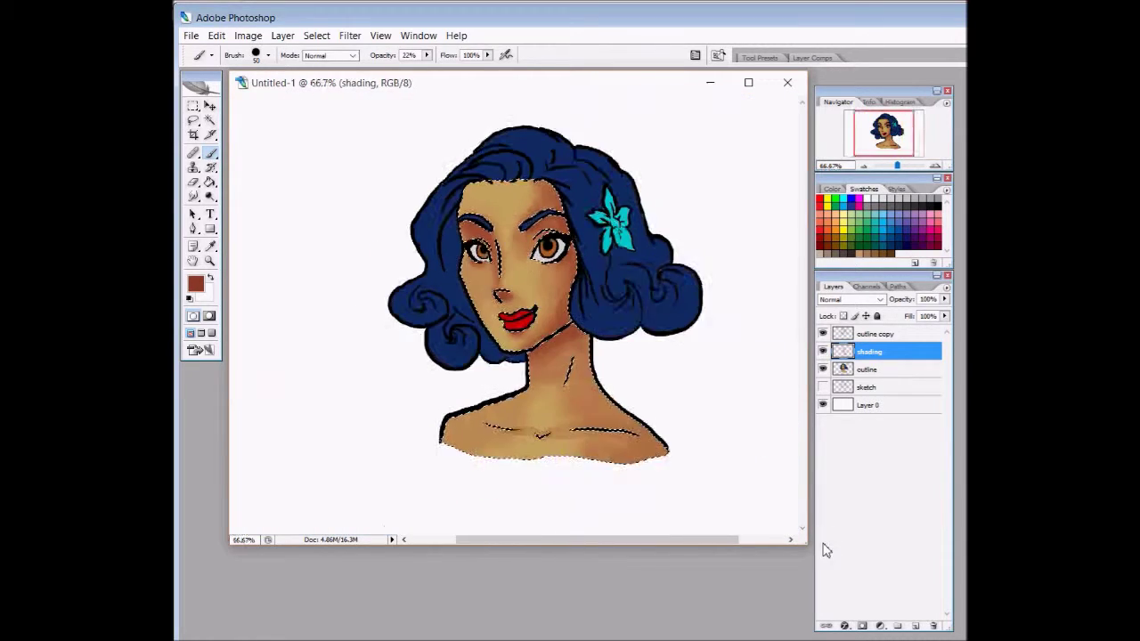
- Activate the outline layer and sample a tan skin tone from the face as the foreground colour
key(ctrl+equal)
key(r)
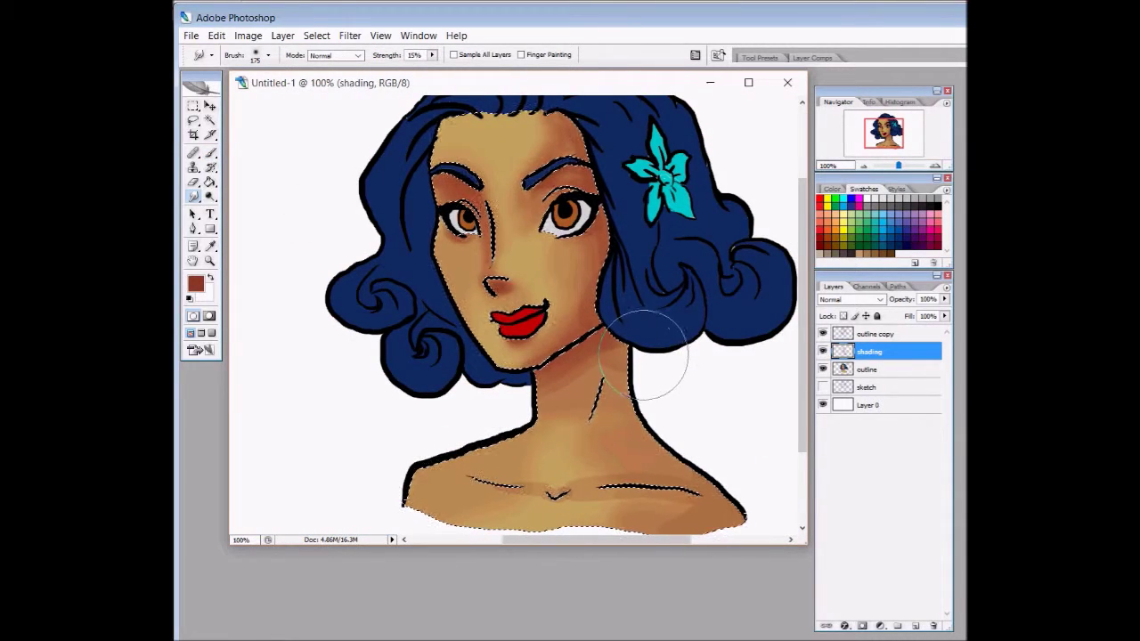
click(205, 287)
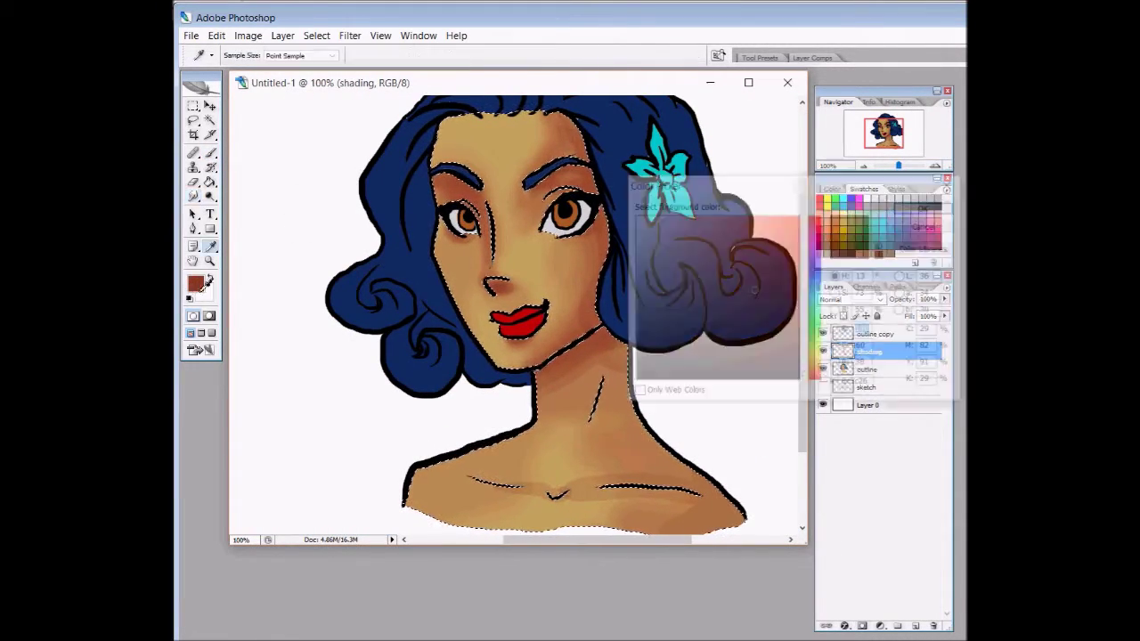
click(927, 207)
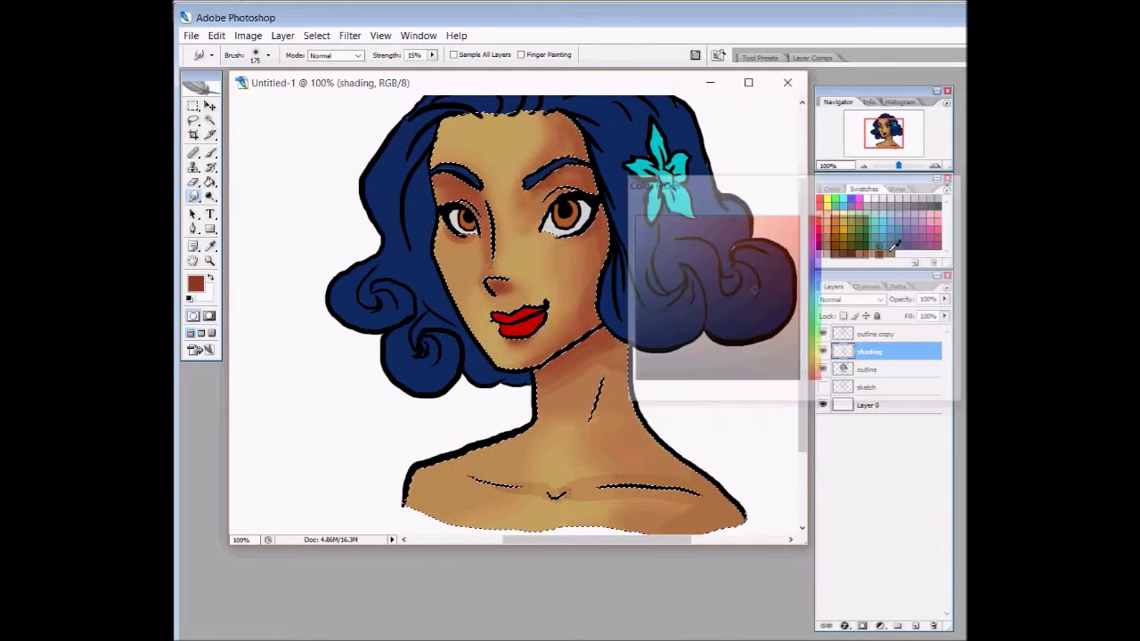
click(885, 370)
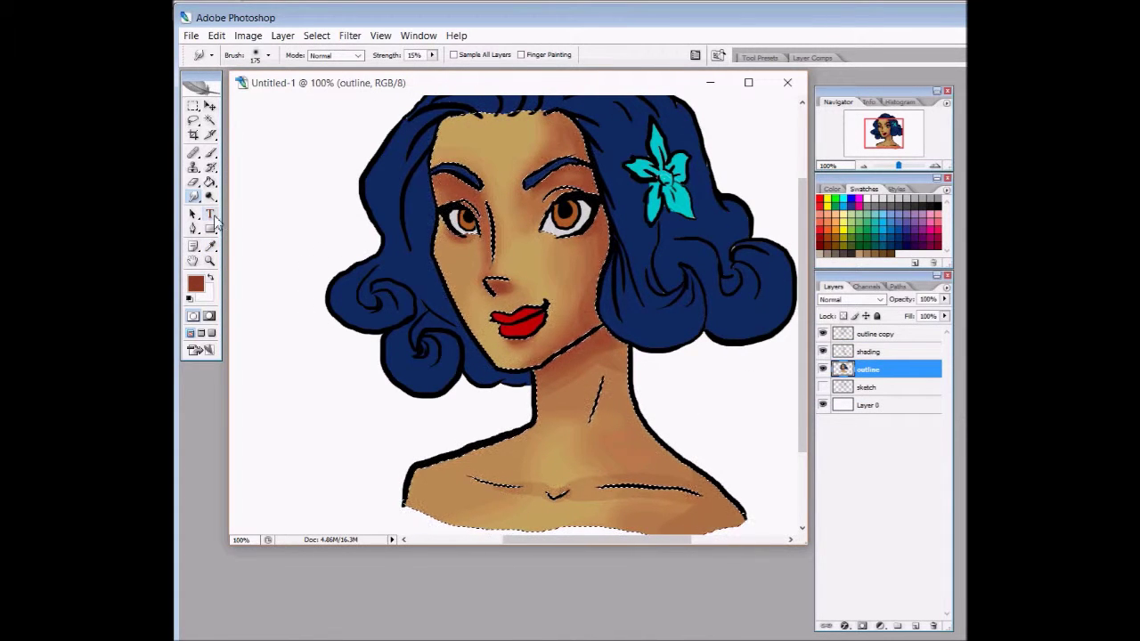
click(211, 247)
click(519, 301)
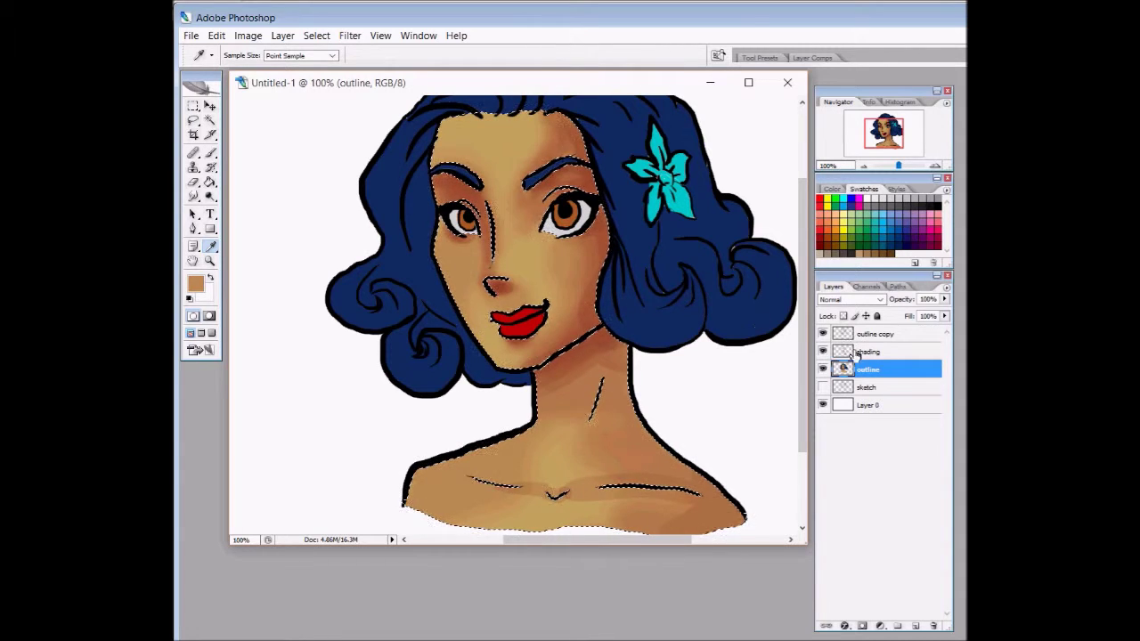
- Activate the shading layer and set the foreground colour to a light peach highlight tone
click(881, 353)
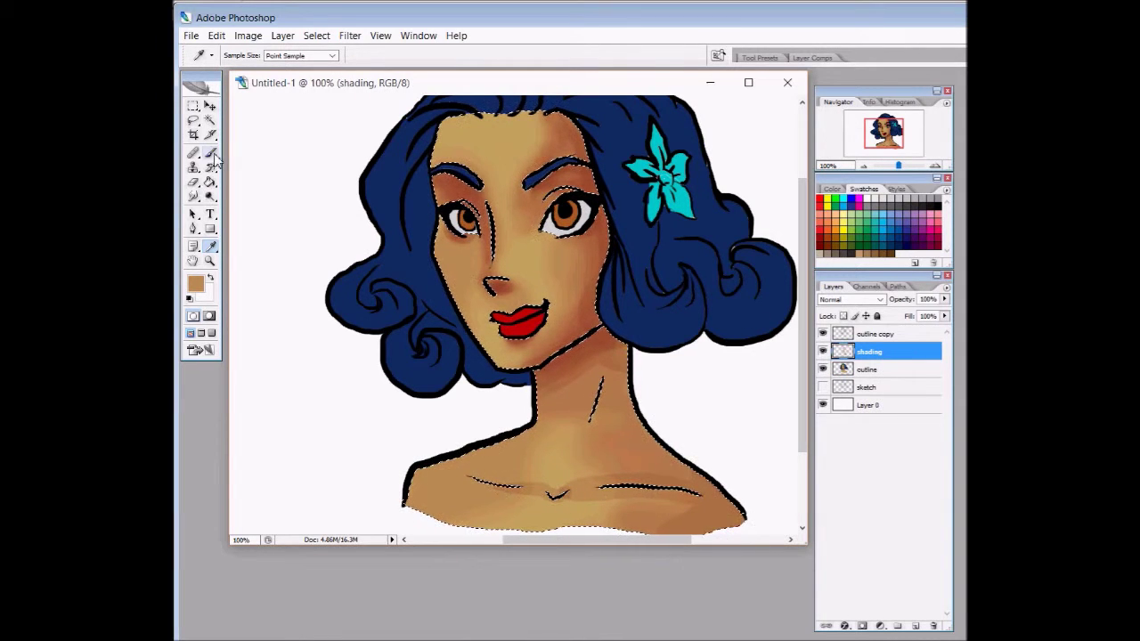
click(195, 283)
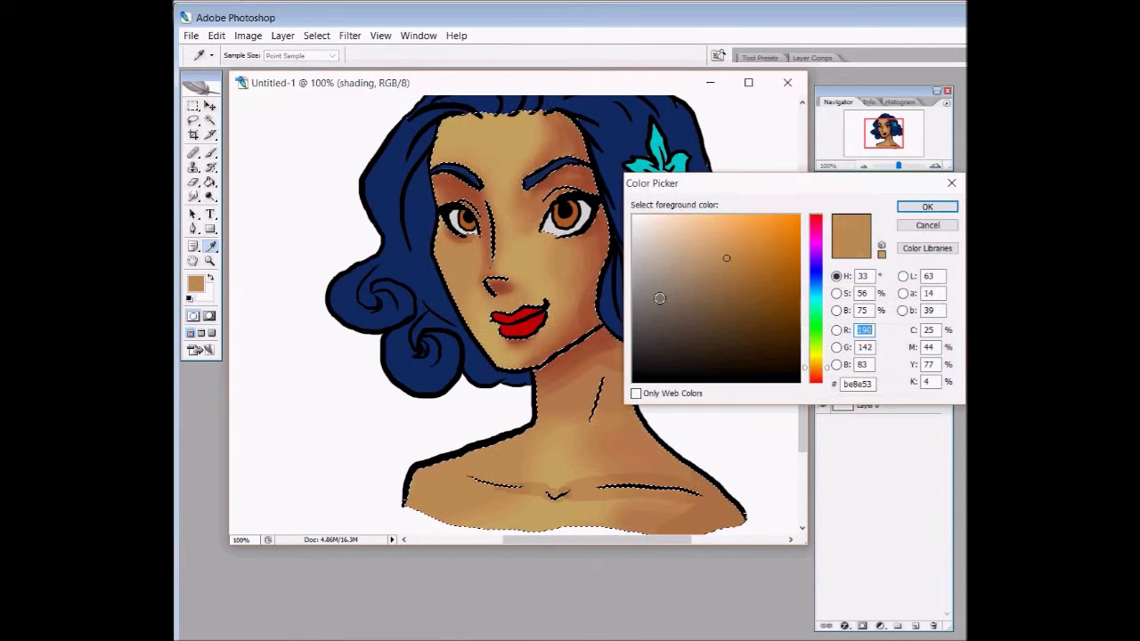
click(702, 245)
drag(829, 373, 827, 364)
drag(702, 229, 694, 228)
click(923, 208)
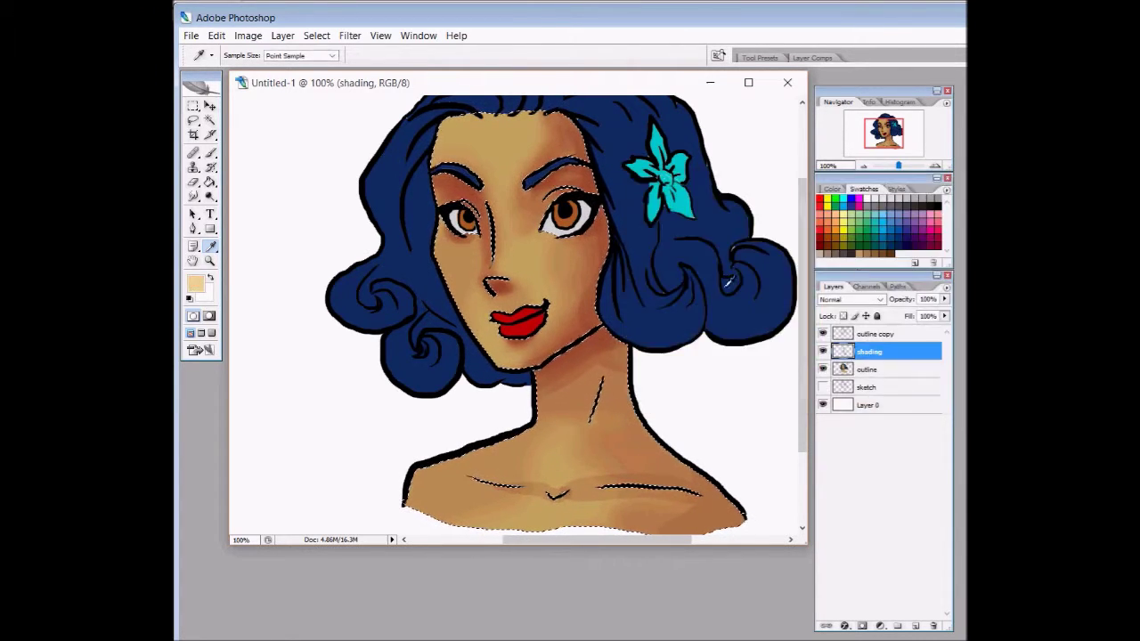
- Paint soft highlights on the face, neck and shoulders with a soft round 200 px brush at 22% opacity
click(211, 152)
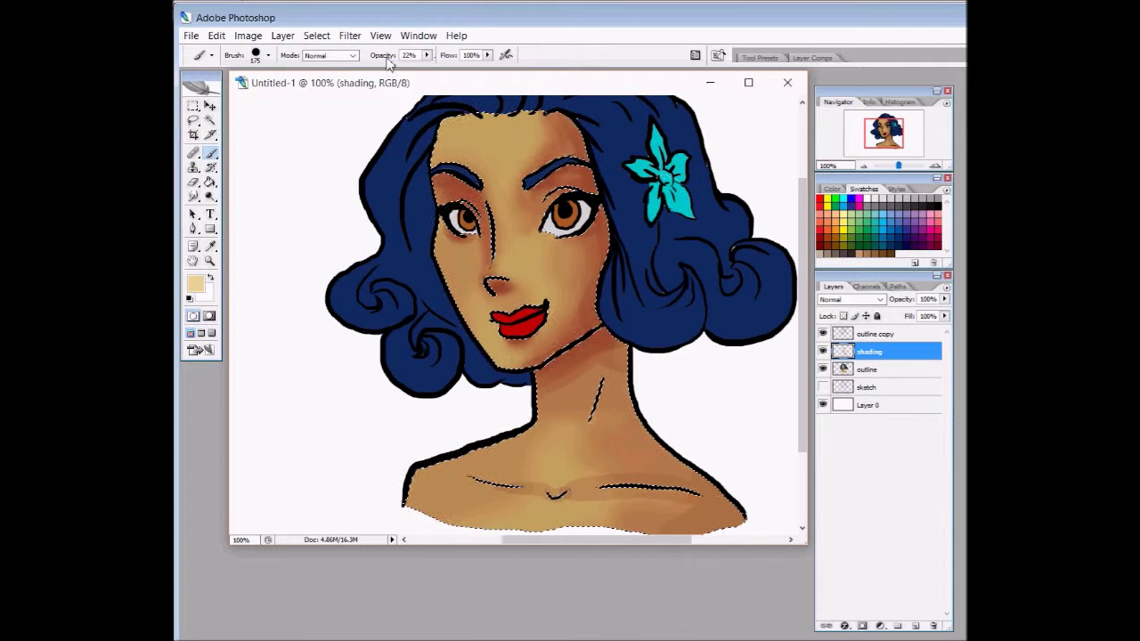
click(267, 55)
drag(328, 171, 326, 181)
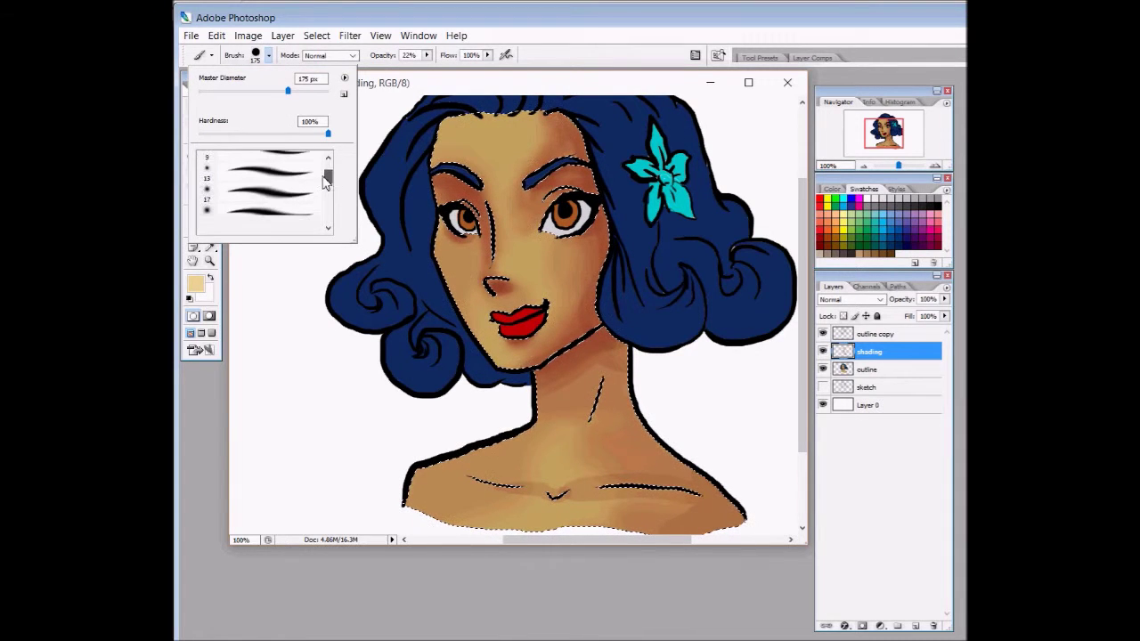
click(274, 188)
click(615, 48)
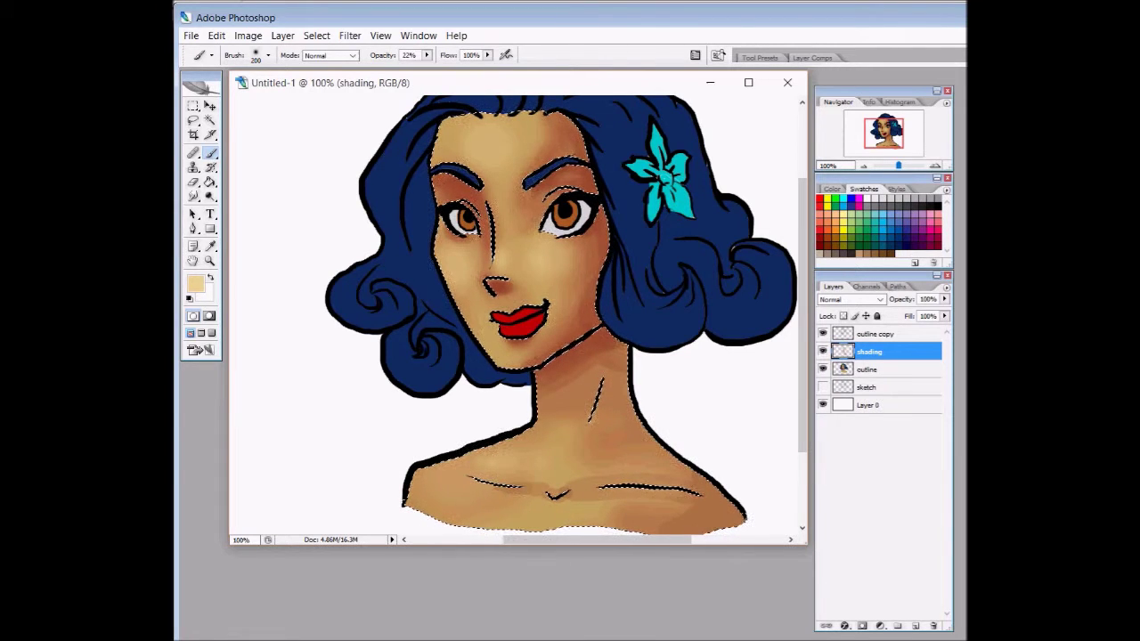
- Select the blue hair on the outline layer with the Magic Wand and return to the shading layer
key(ctrl+minus)
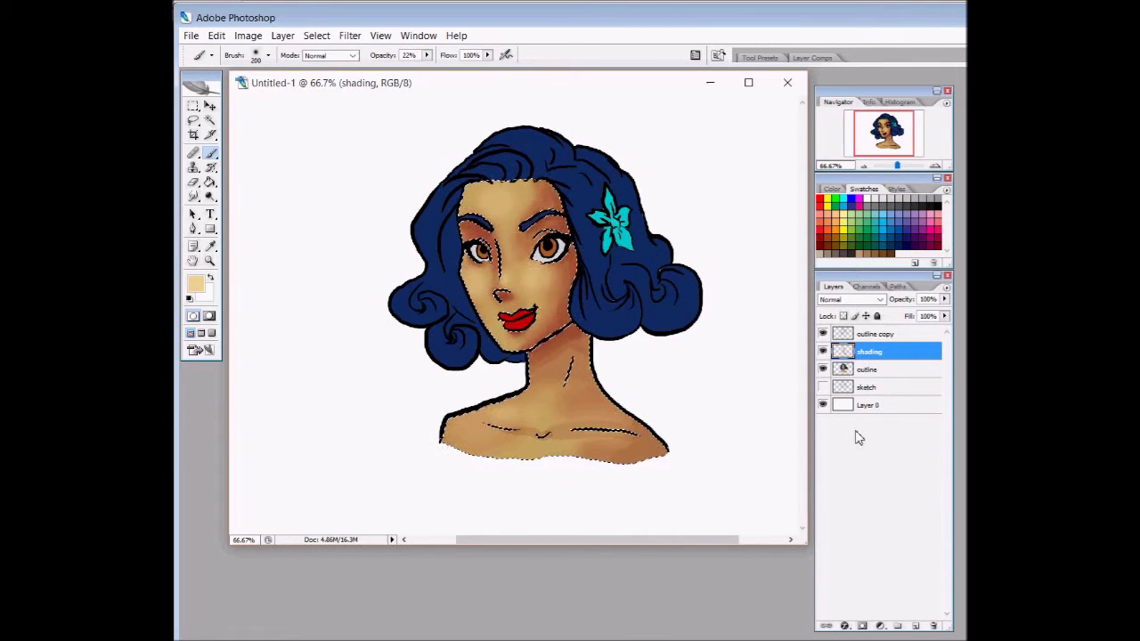
click(210, 121)
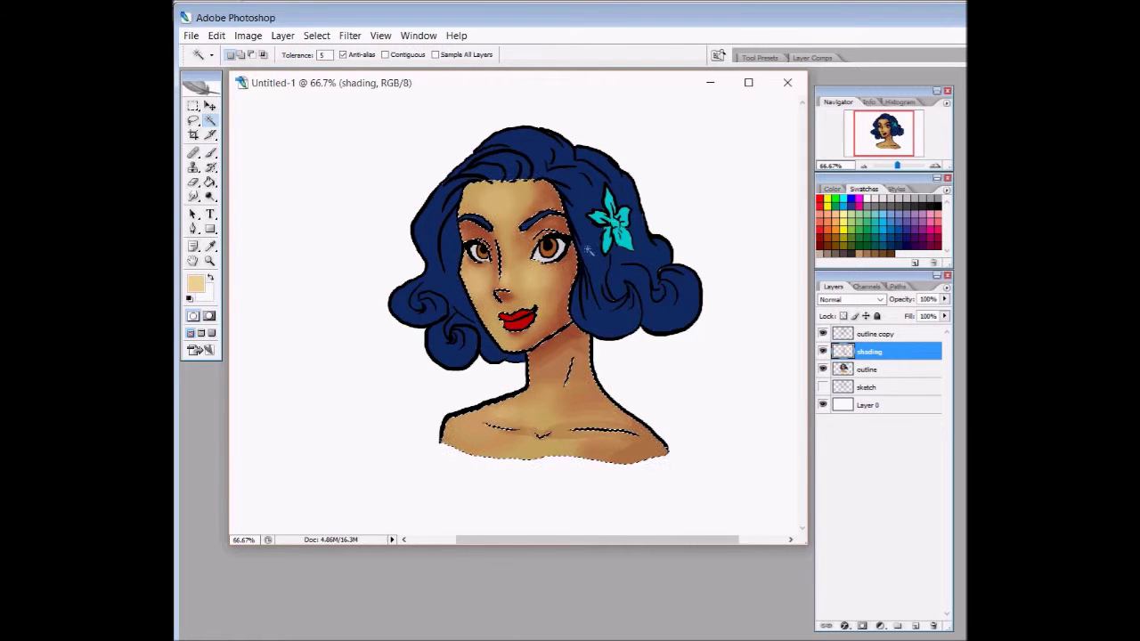
click(885, 374)
click(630, 324)
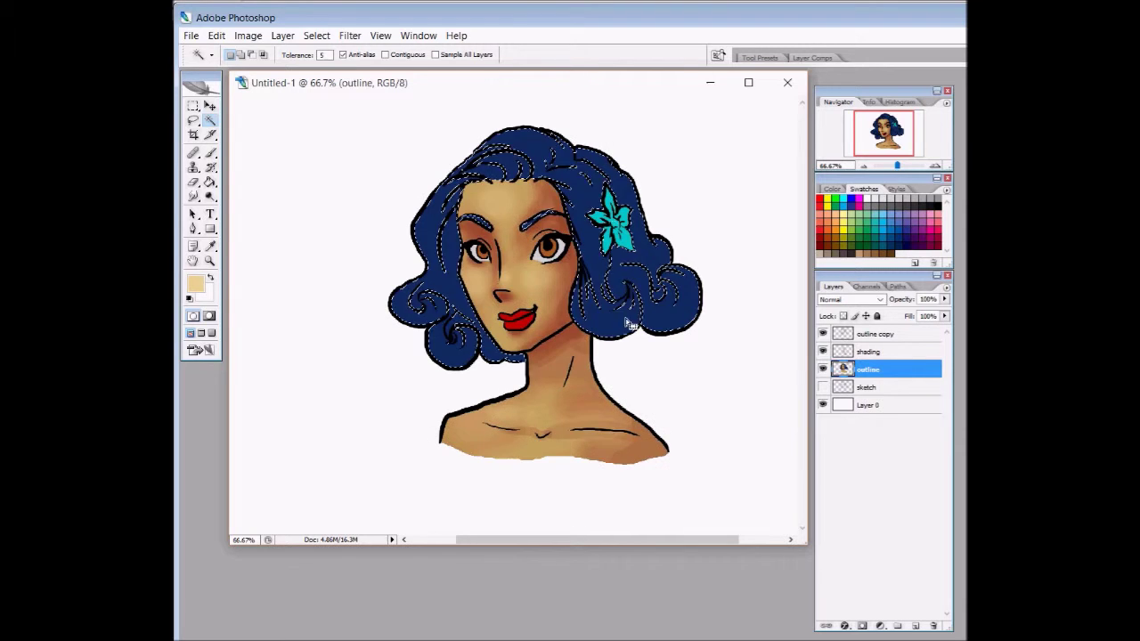
click(875, 355)
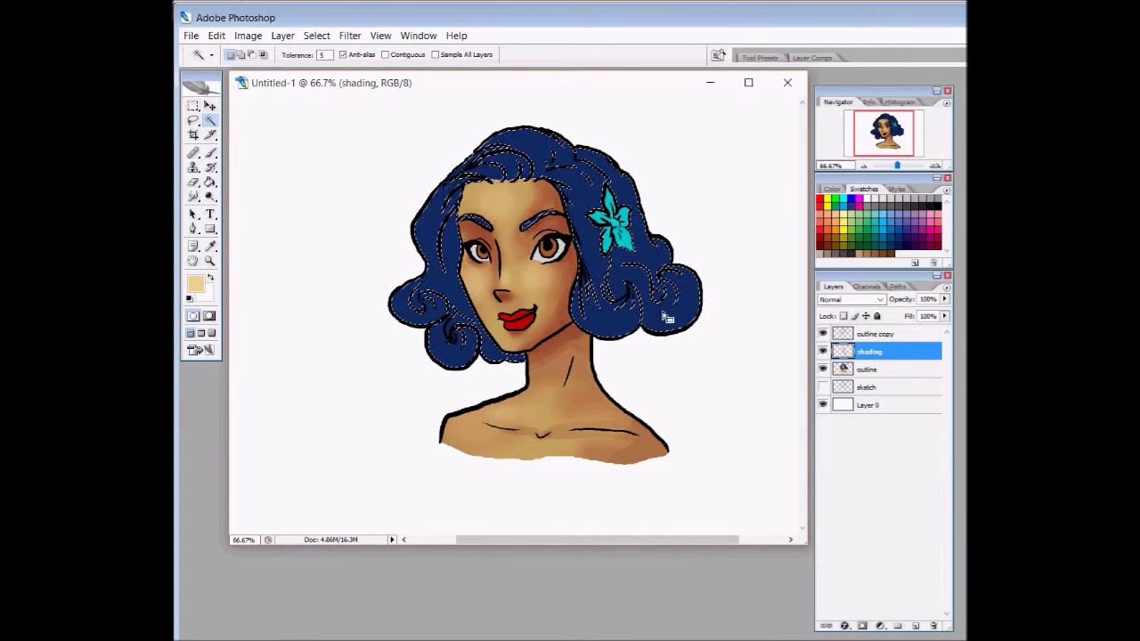
- Sample the hair colour, darken it to deep indigo and paint hair shadows with a hard round 60 px brush at 35% opacity
click(212, 246)
click(433, 233)
click(196, 284)
click(781, 337)
key(Return)
key(b)
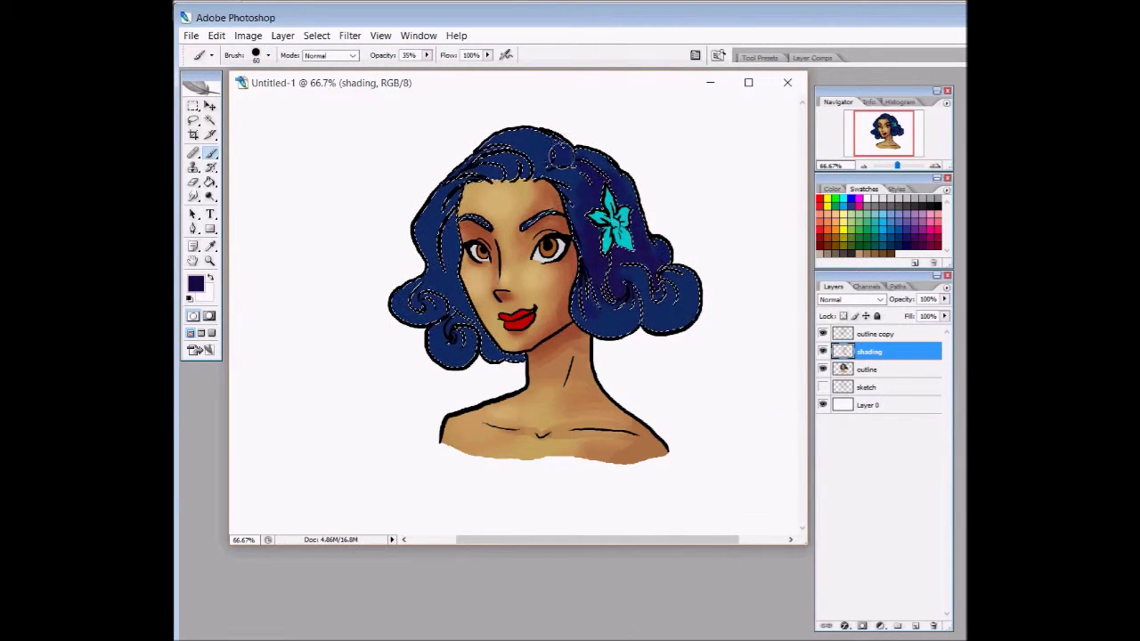
drag(463, 203, 436, 273)
- Set the foreground colour to light blue and paint highlight strokes on the curls and crown of the hair
click(196, 283)
click(700, 247)
click(815, 281)
click(927, 205)
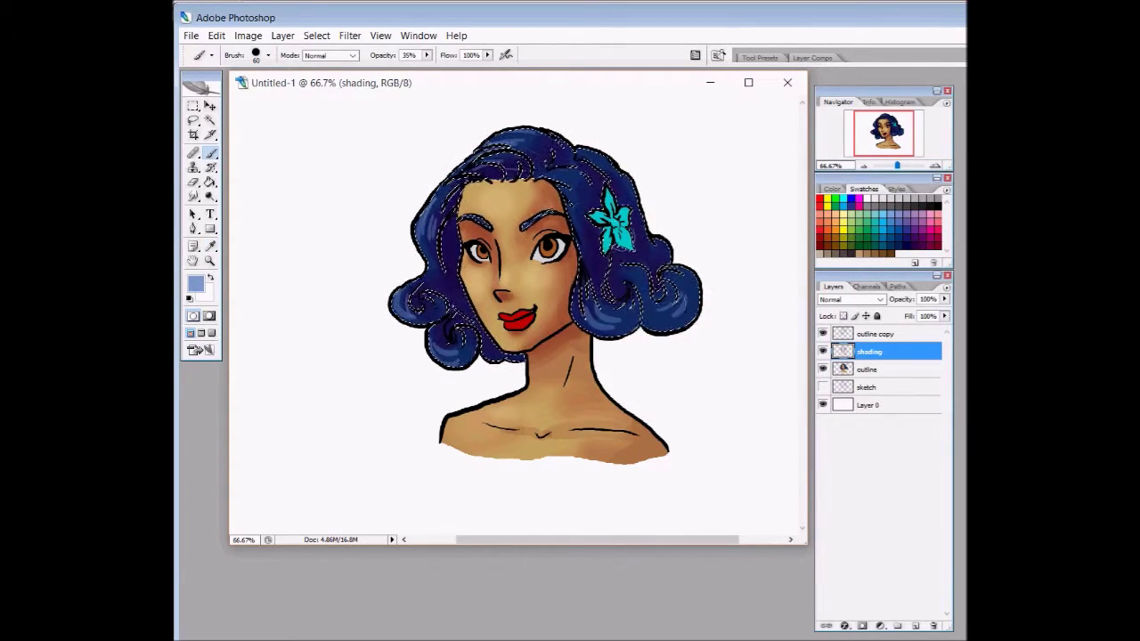
- Select the red lips on the outline layer with the Magic Wand and return to the shading layer
click(210, 121)
click(869, 370)
click(519, 321)
click(873, 353)
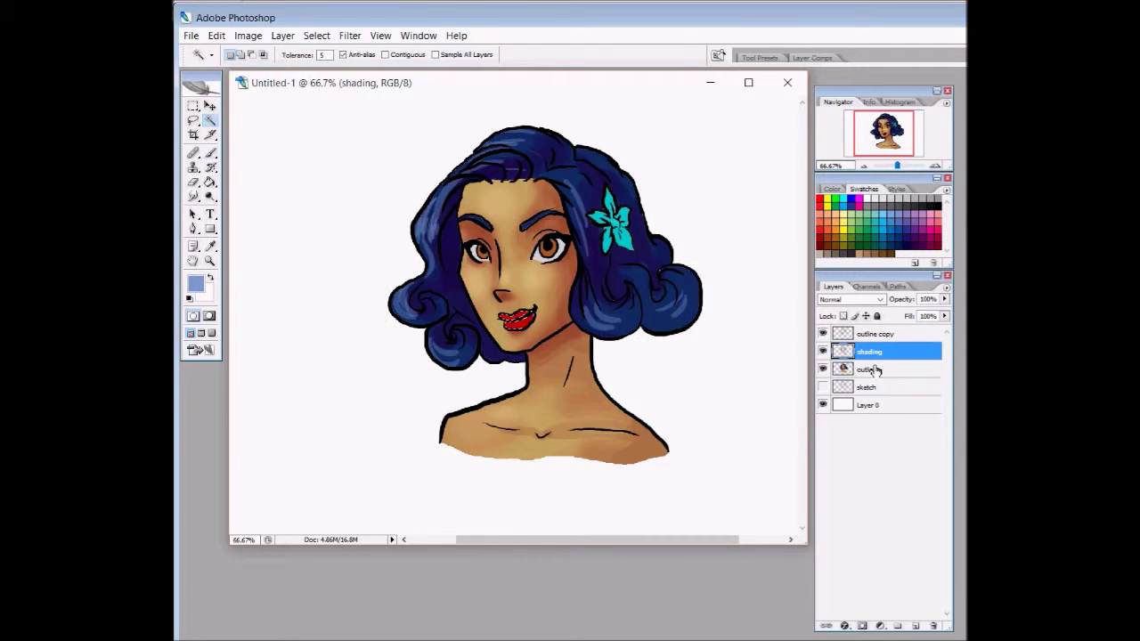
key(ctrl+plus)
key(ctrl+plus)
- Shade the lips with darker red and light pink highlights using a hard round 10 px brush at 35% opacity
key(i)
click(535, 346)
click(196, 283)
click(790, 321)
click(927, 206)
key(b)
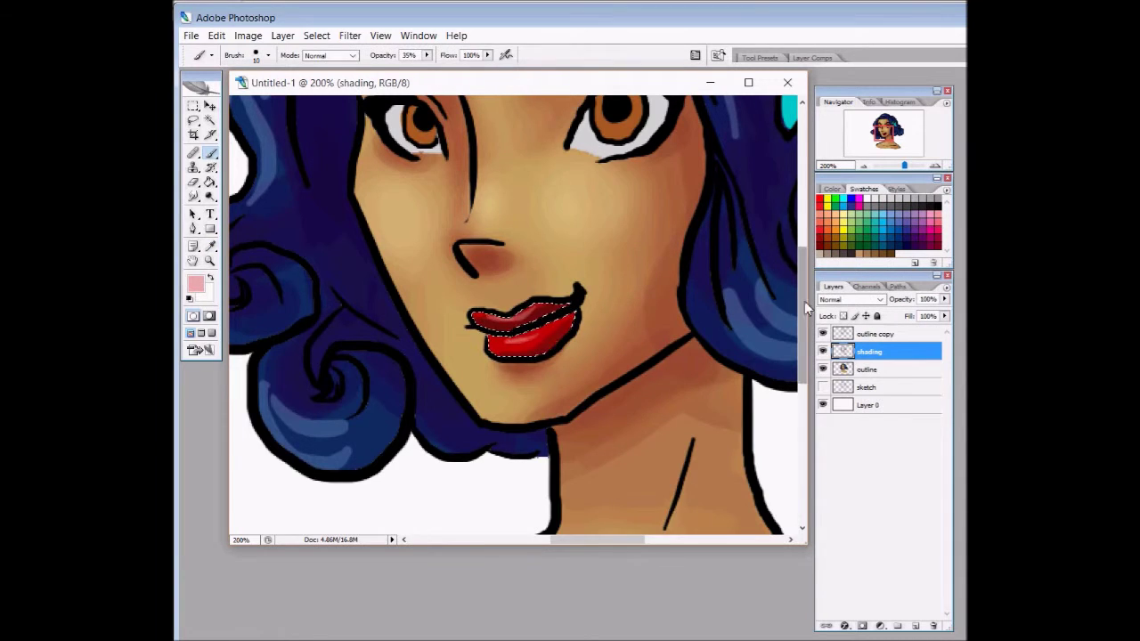
- Select the brown irises on the outline layer and reactivate the shading layer
scroll(804, 302, up, 3)
key(w)
click(882, 372)
click(626, 247)
click(878, 353)
- Sample the iris colour, darken it to deep brown and shade the irises with the 10 px brush
key(b)
alt+click(625, 246)
click(196, 283)
click(771, 324)
click(925, 211)
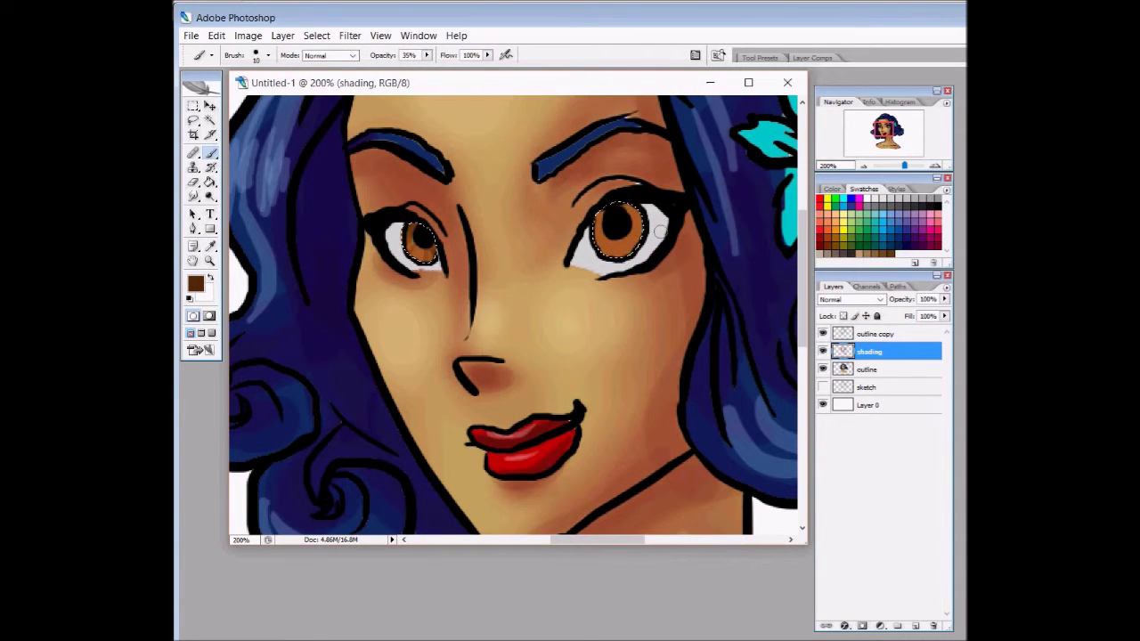
- Set the foreground colour to pale yellow and paint highlights in the irises
click(196, 283)
click(716, 255)
click(927, 206)
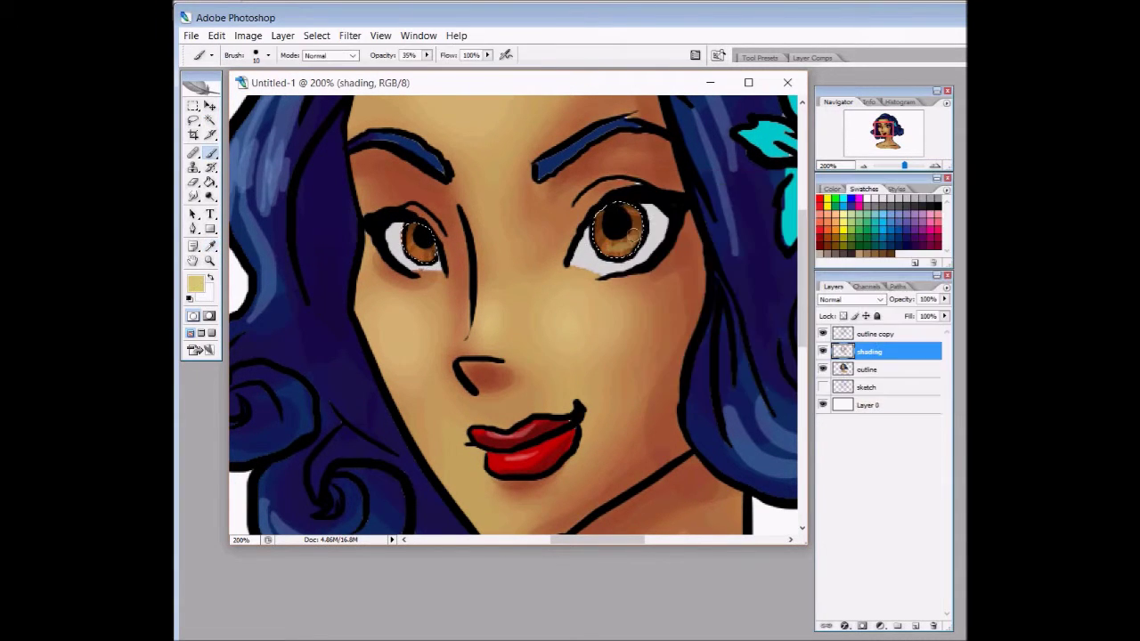
key(ctrl+minus)
key(ctrl+minus)
click(210, 120)
click(869, 369)
click(769, 522)
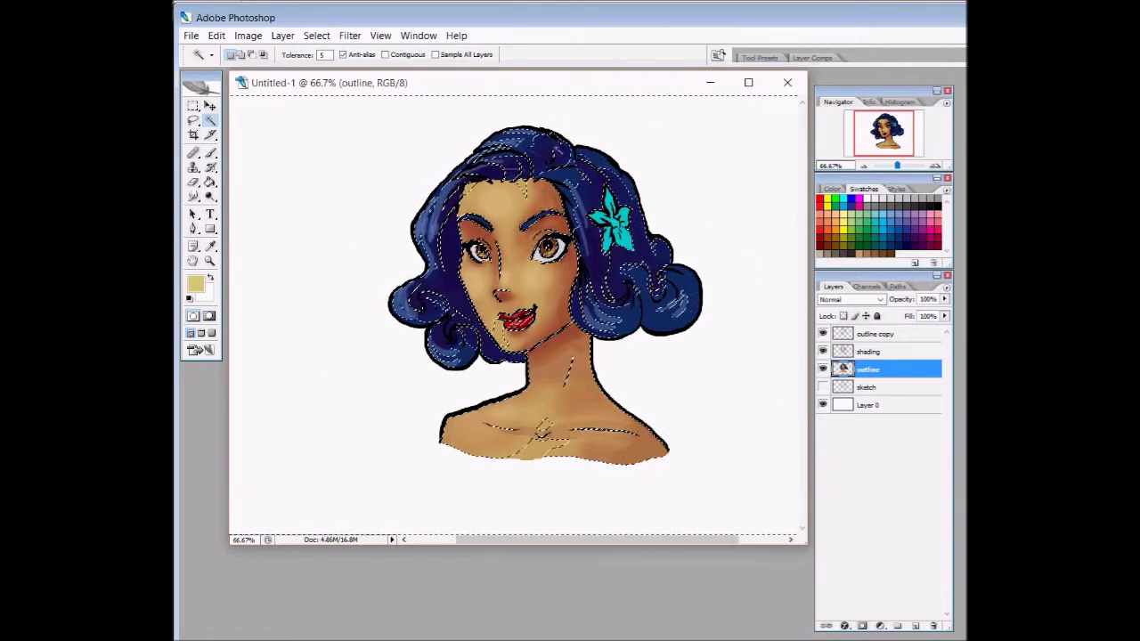
key(ctrl+d)
- Select the turquoise flower in the hair and make the shading layer active
click(869, 352)
key(ctrl+plus)
key(ctrl+plus)
drag(598, 540, 650, 540)
drag(803, 317, 803, 248)
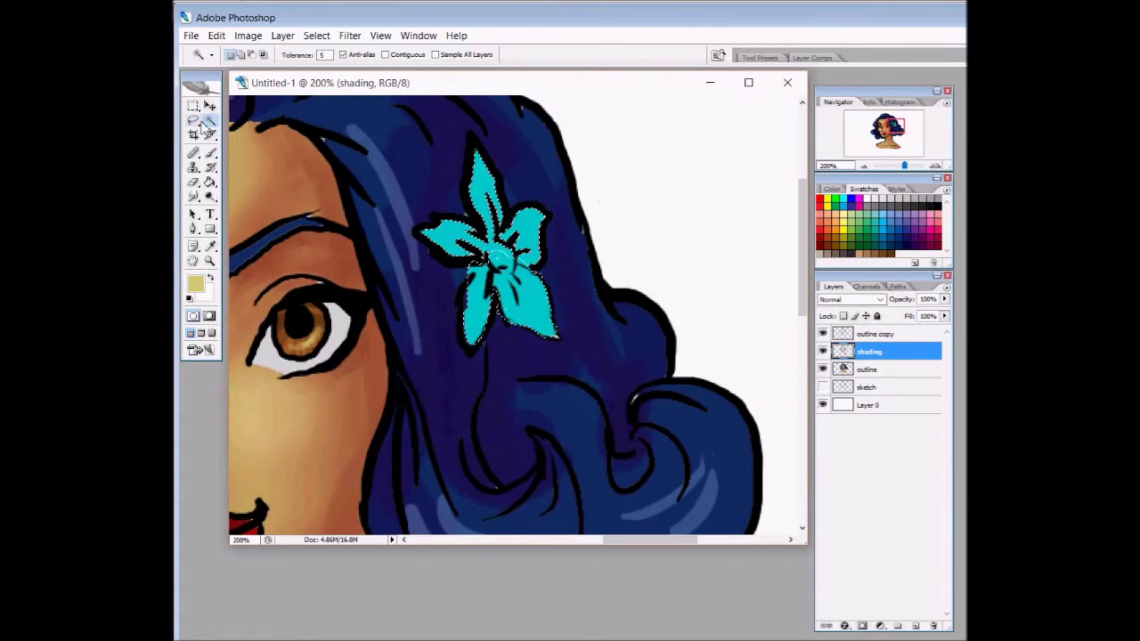
- Paint dark green shading in the flower's centre and along the inner petals with the hard 10 px brush at 35% opacity
key(b)
alt+click(524, 294)
click(196, 283)
click(926, 208)
drag(438, 234, 474, 246)
drag(485, 307, 472, 339)
click(196, 284)
click(788, 334)
click(926, 206)
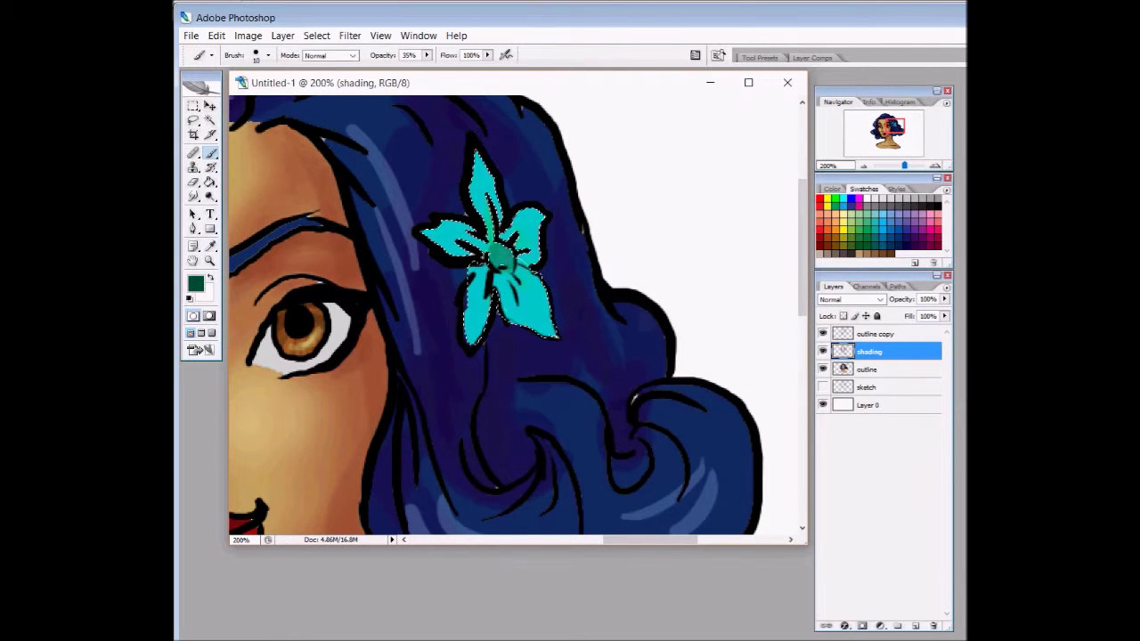
drag(499, 253, 517, 290)
- Set the foreground colour to light lilac and paint highlights on the flower's petal tips
click(196, 283)
drag(493, 227, 486, 188)
click(816, 257)
click(680, 217)
click(927, 207)
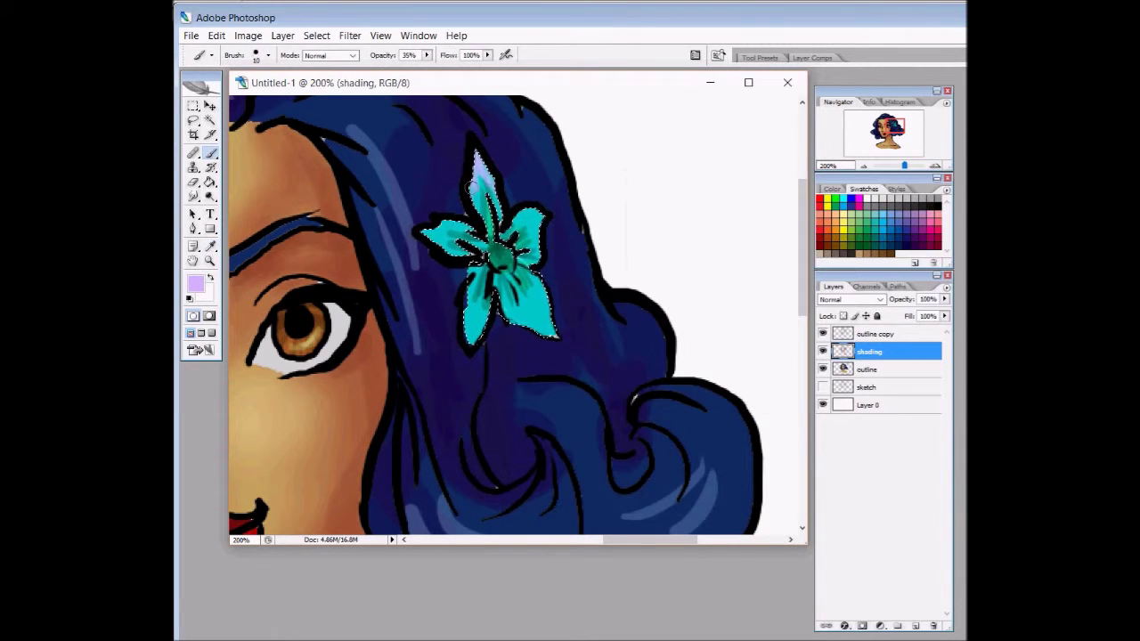
drag(542, 213, 527, 240)
drag(426, 233, 451, 239)
drag(470, 340, 484, 305)
mouse_move(552, 334)
mouse_down()
mouse_move(522, 314)
mouse_move(545, 326)
mouse_up()
drag(538, 216, 518, 242)
drag(450, 234, 477, 245)
- Clear the selection around the flower
key(ctrl+minus)
key(ctrl+minus)
click(316, 36)
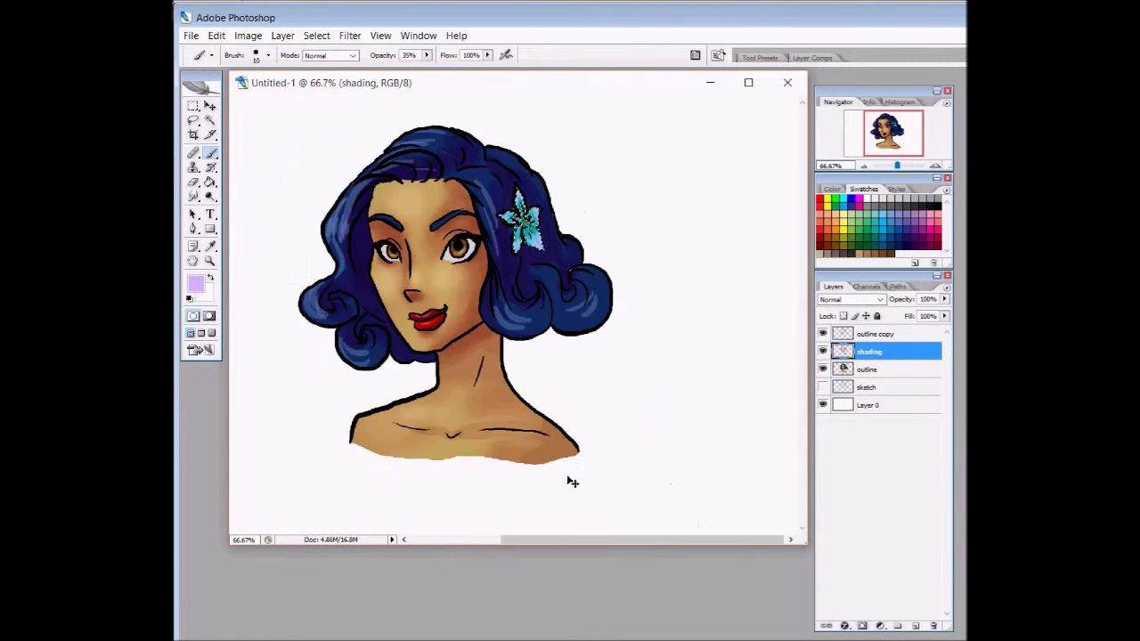
click(311, 65)
- Apply a Curves adjustment to the shading layer, pulling down the midtones with a point at input 166, output 141
click(252, 38)
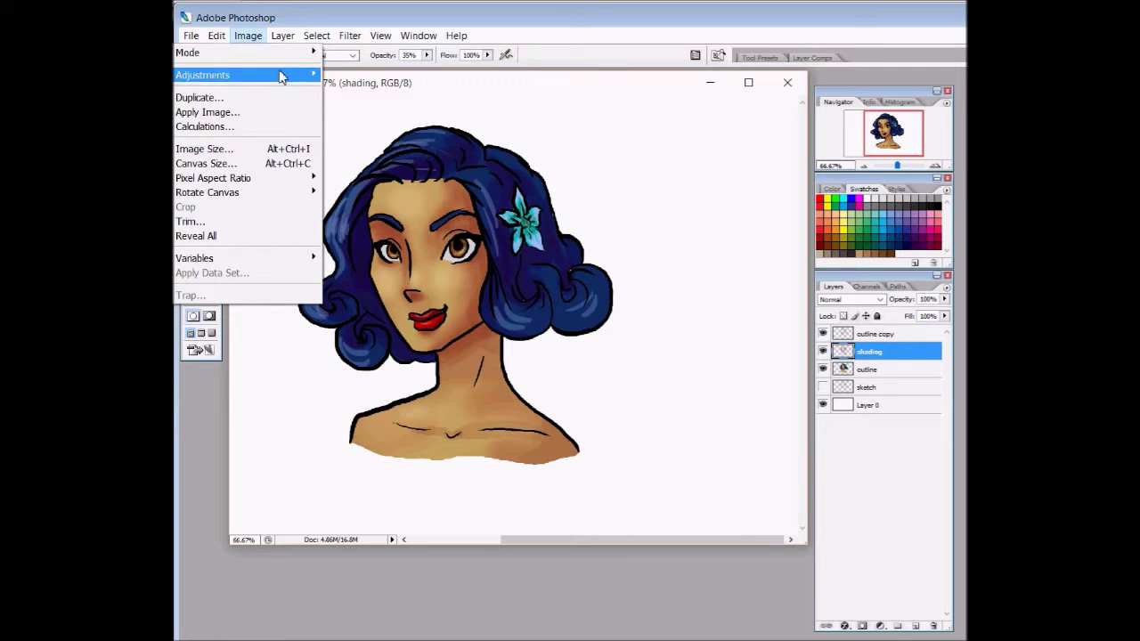
mouse_move(268, 75)
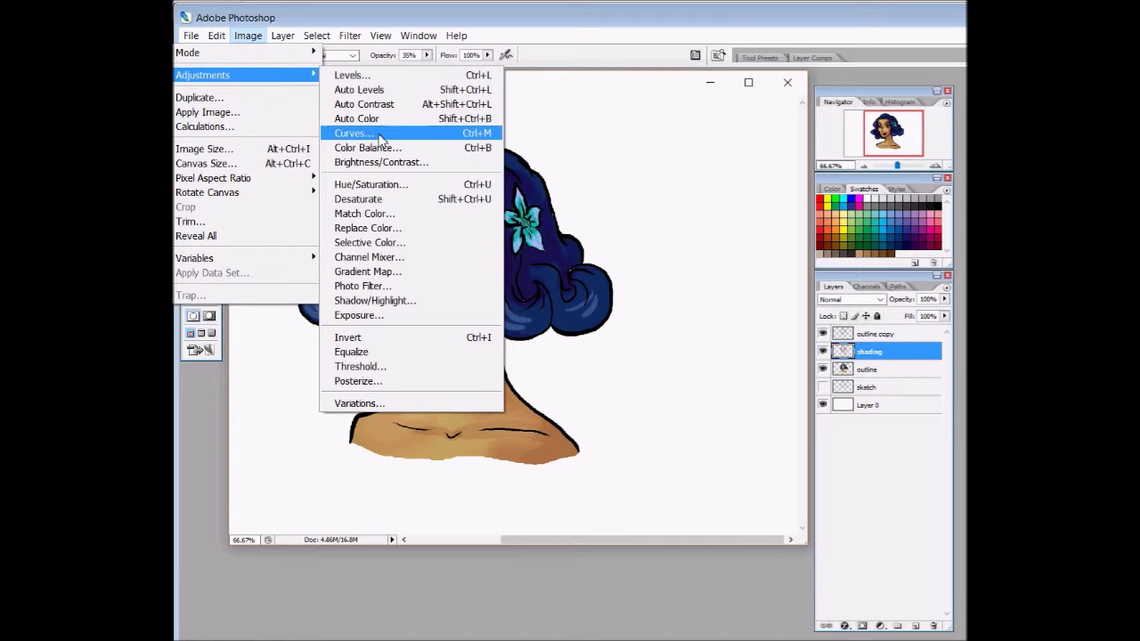
click(382, 134)
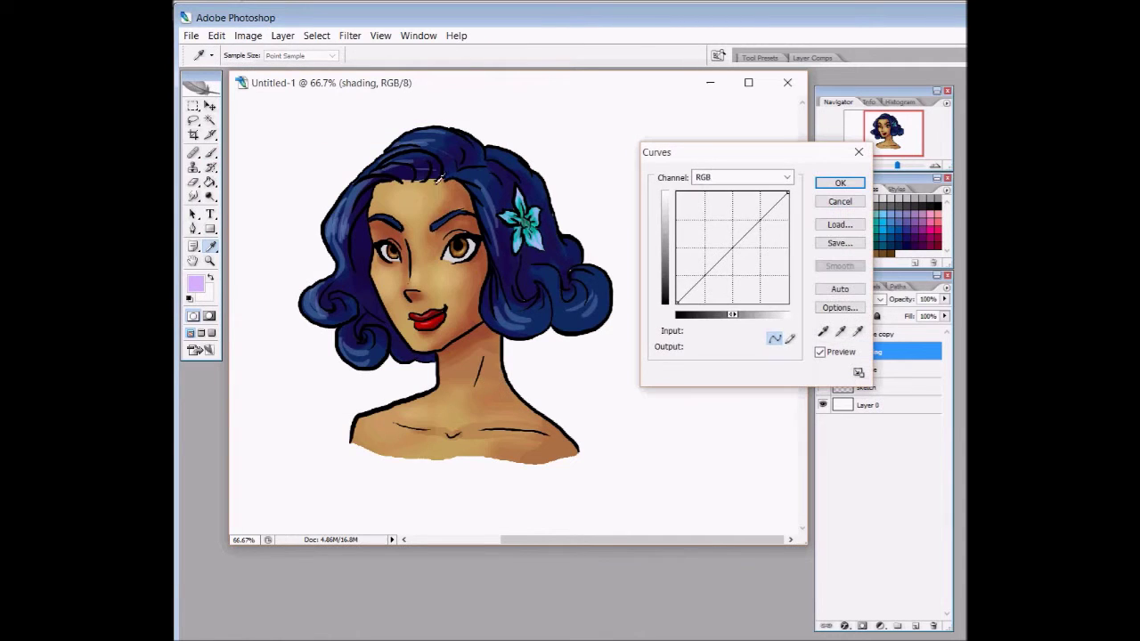
mouse_move(724, 261)
mouse_down()
mouse_move(742, 285)
mouse_move(702, 224)
mouse_move(721, 275)
mouse_up()
mouse_move(754, 240)
mouse_down()
mouse_move(739, 228)
mouse_move(751, 241)
mouse_move(725, 271)
mouse_move(721, 262)
mouse_move(754, 252)
mouse_move(755, 264)
mouse_move(750, 241)
mouse_up()
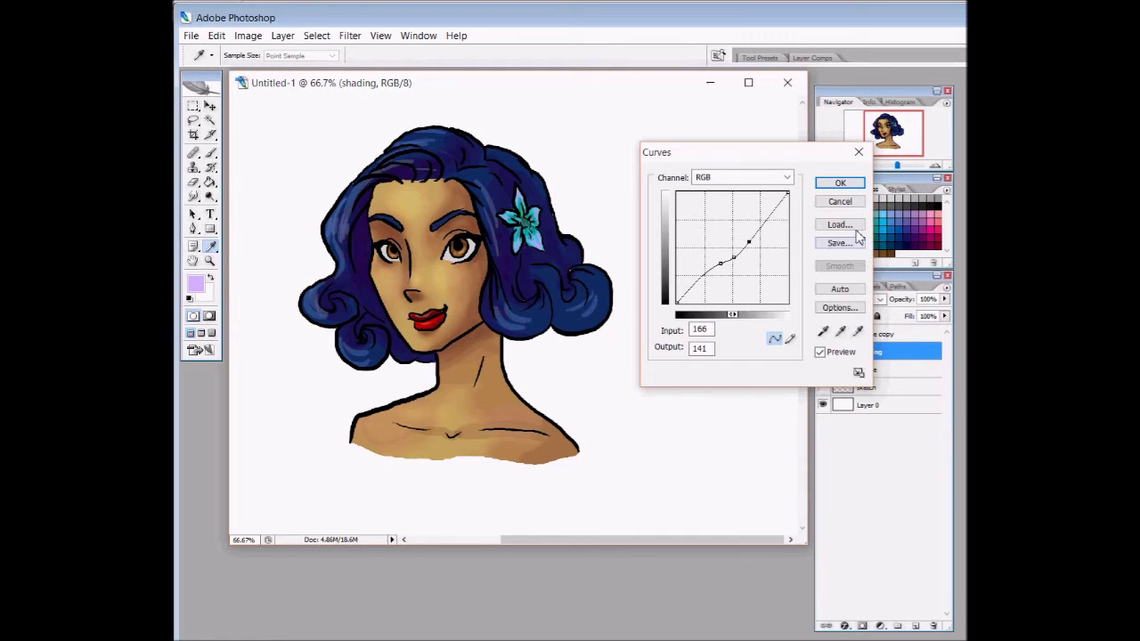
click(840, 182)
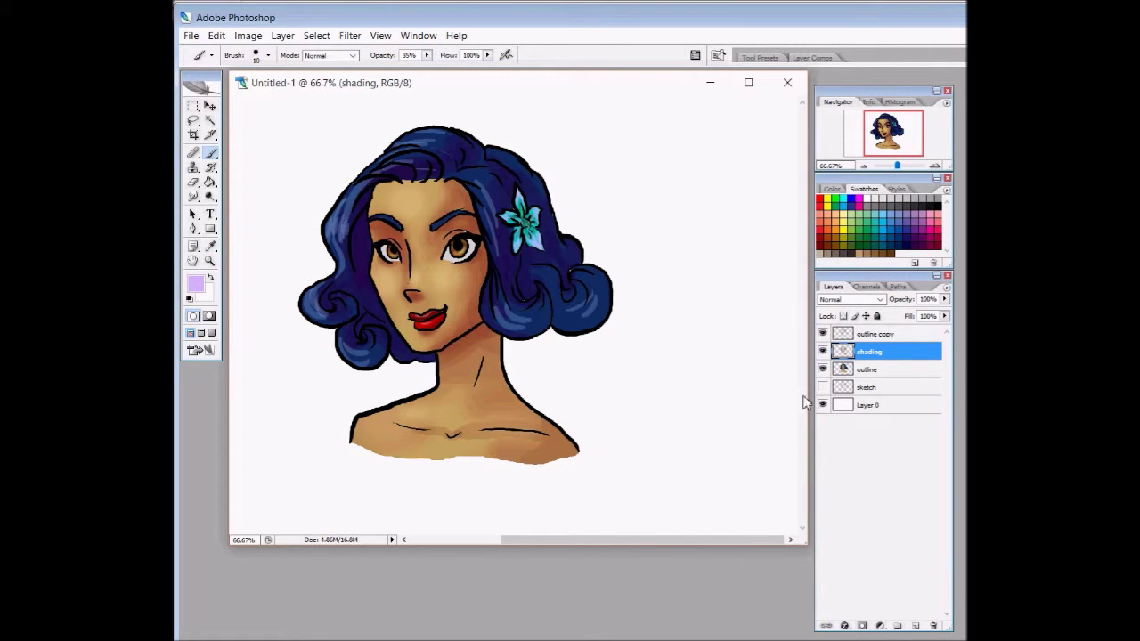
- Try a Levels adjustment on the shading layer by moving the shadow and highlight input levels inward
click(250, 36)
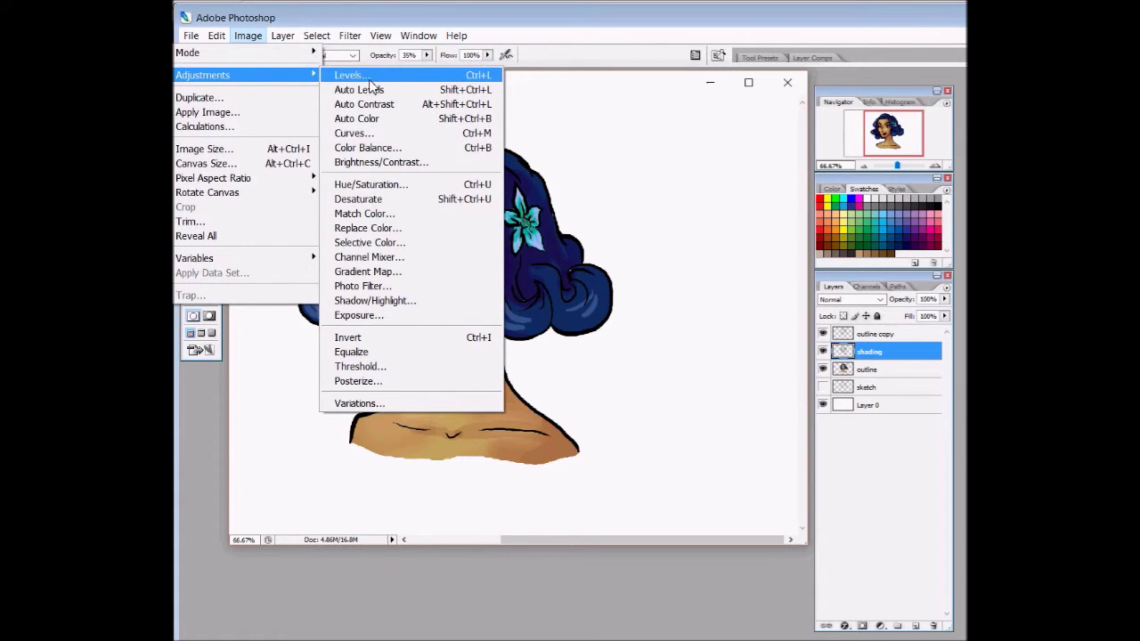
click(370, 78)
drag(931, 370, 690, 117)
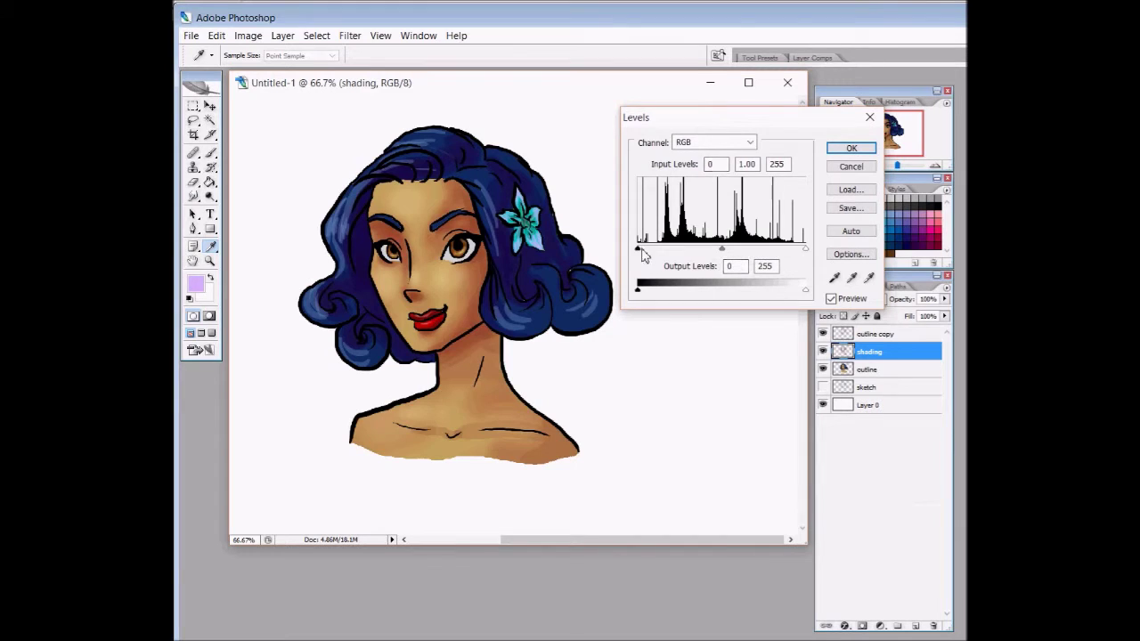
drag(642, 251, 680, 269)
drag(806, 249, 698, 256)
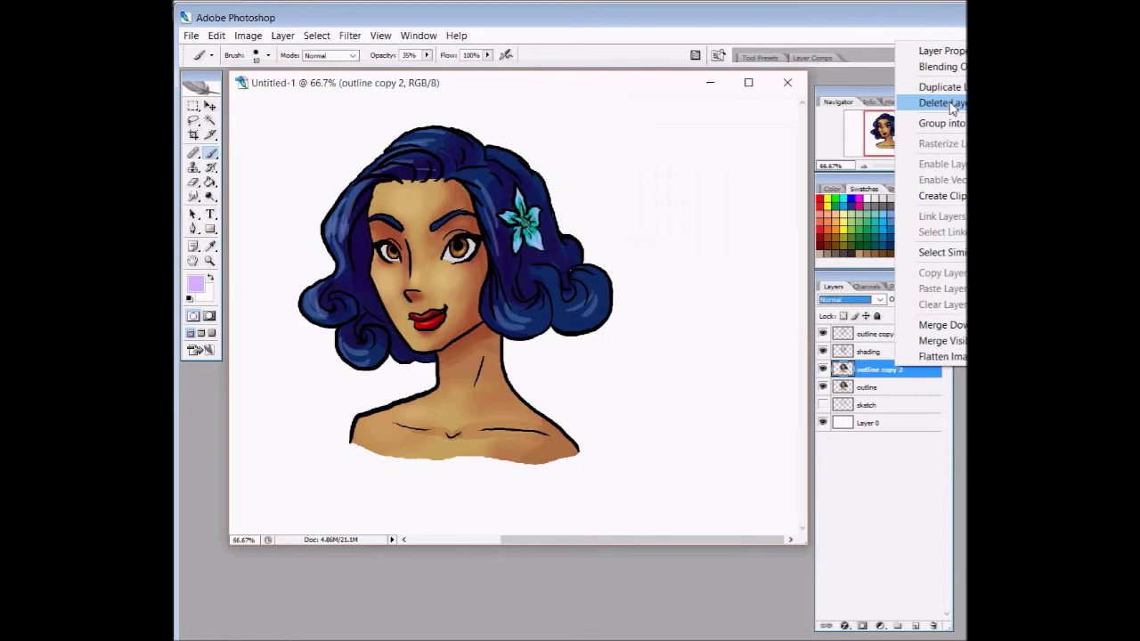
- Delete the outline copy 2 layer and add a new layer above outline copy
click(951, 103)
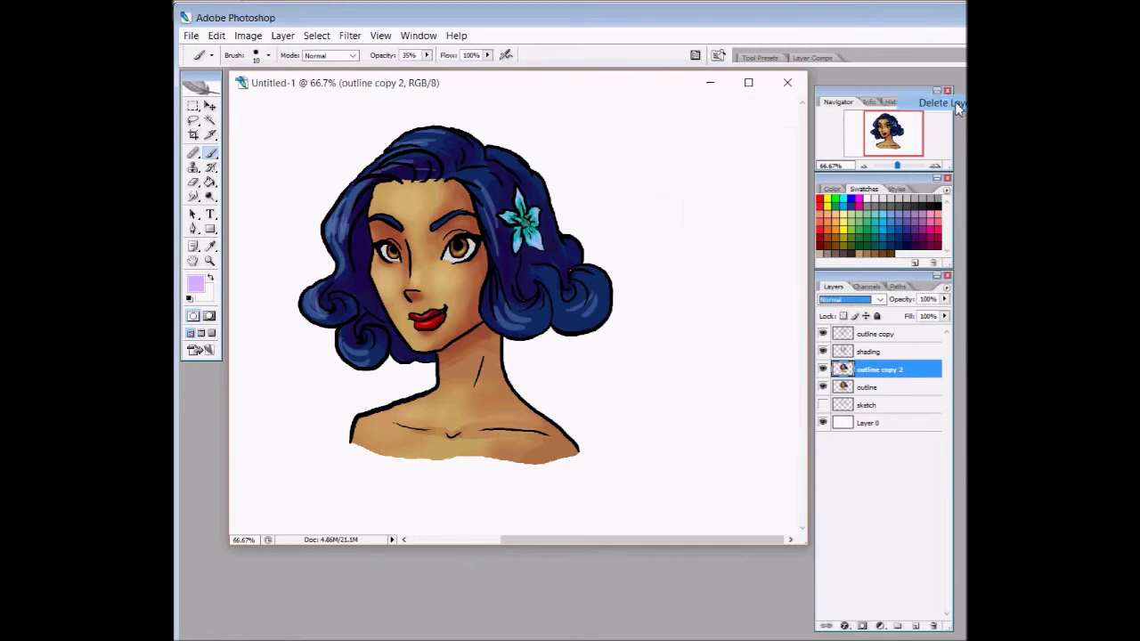
click(750, 254)
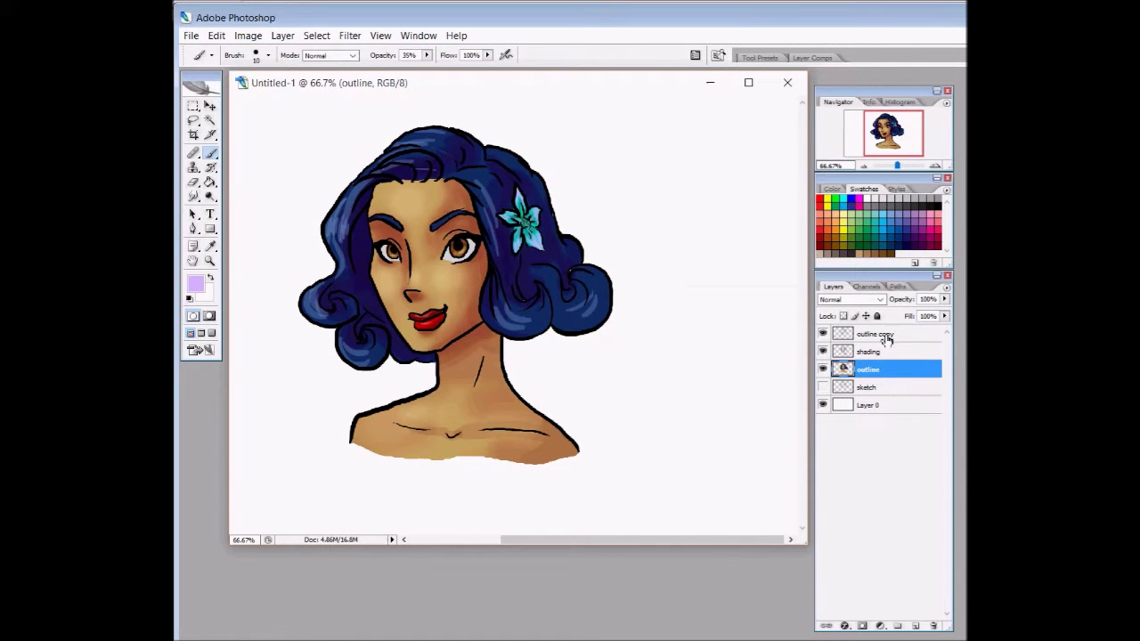
click(886, 337)
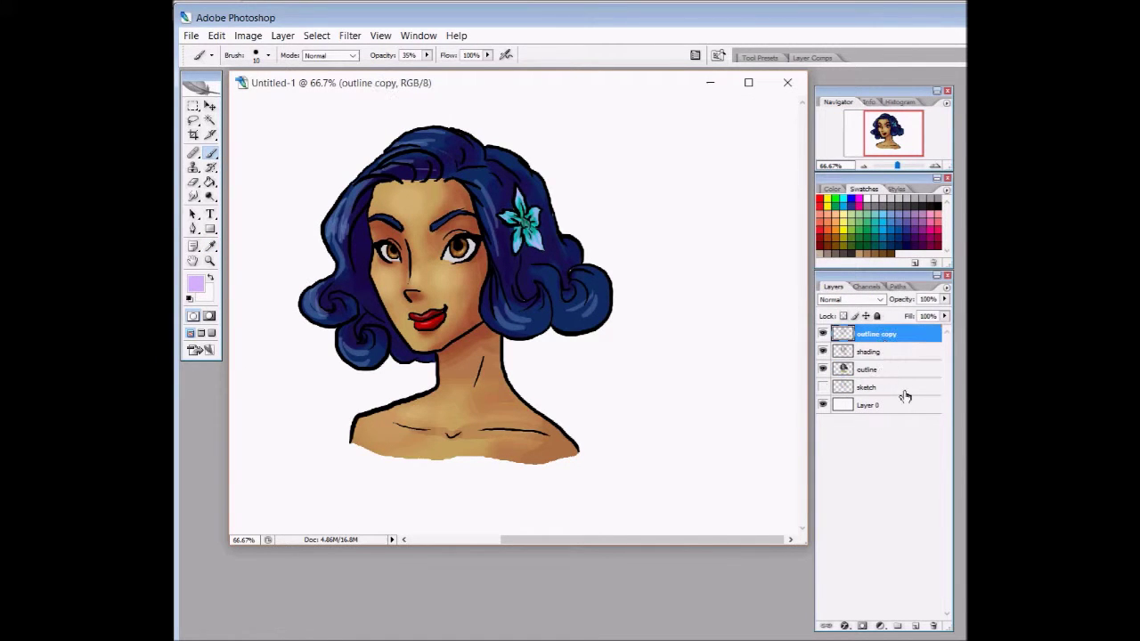
click(918, 626)
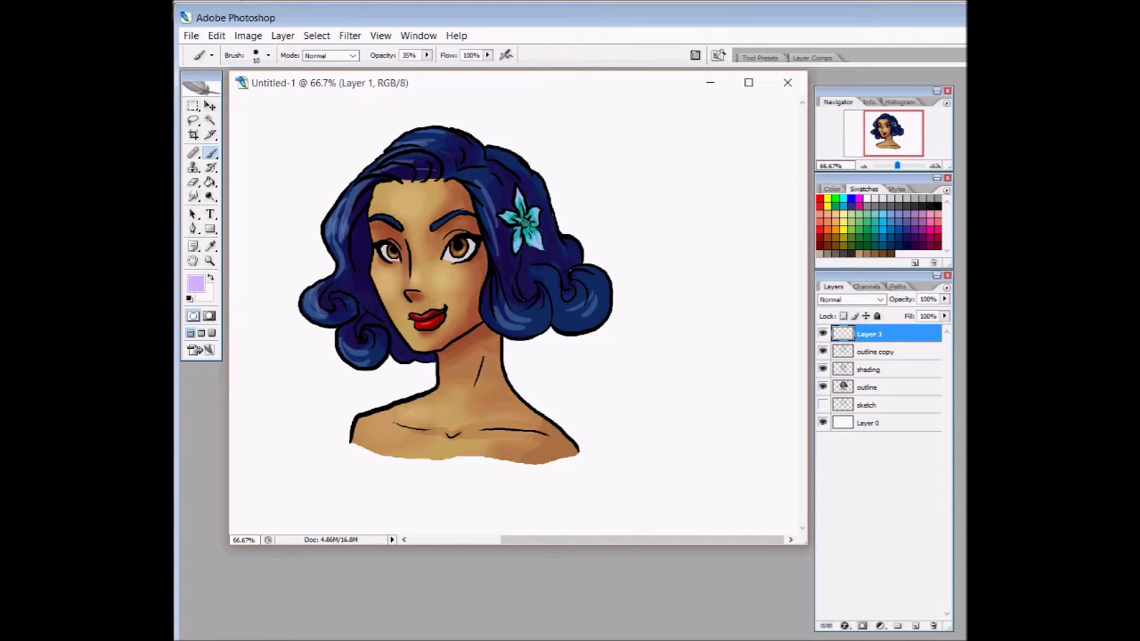
- Switch the foreground colour to white and choose a soft round 45 px brush with 0% hardness
click(211, 279)
click(269, 55)
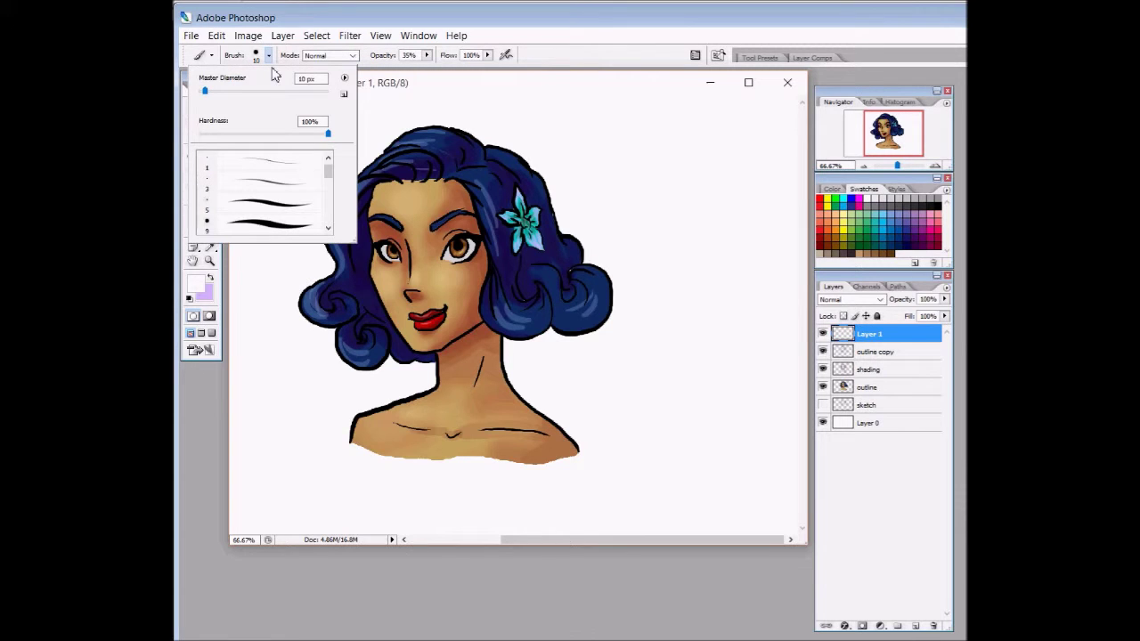
drag(326, 166, 329, 181)
click(284, 182)
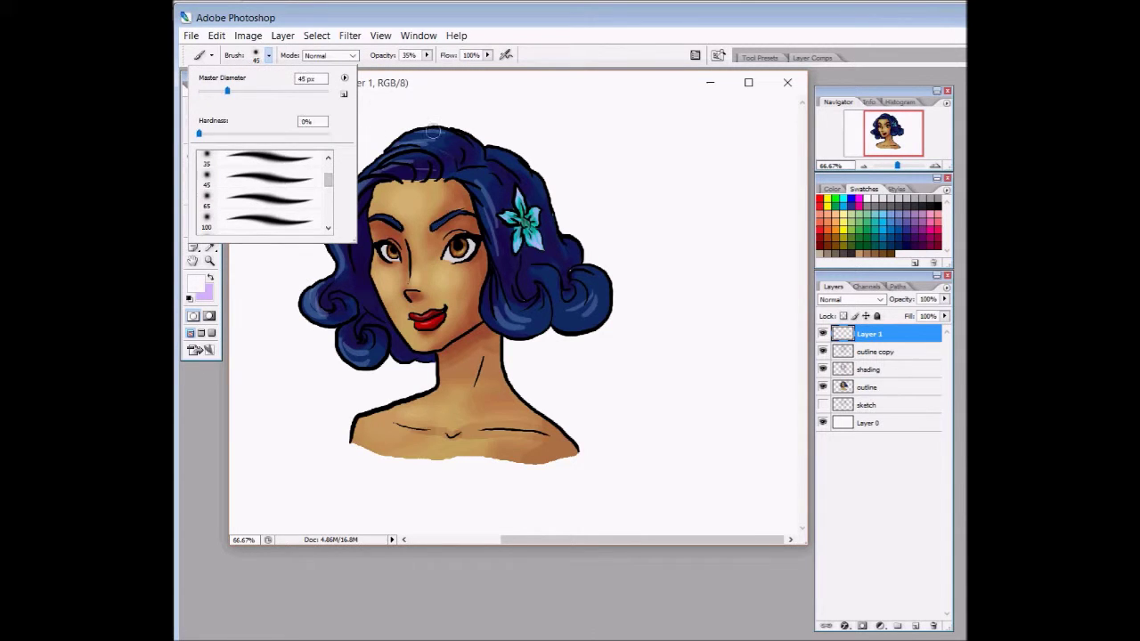
- Paint soft white highlights on Layer 1 over both irises and the lips
click(610, 55)
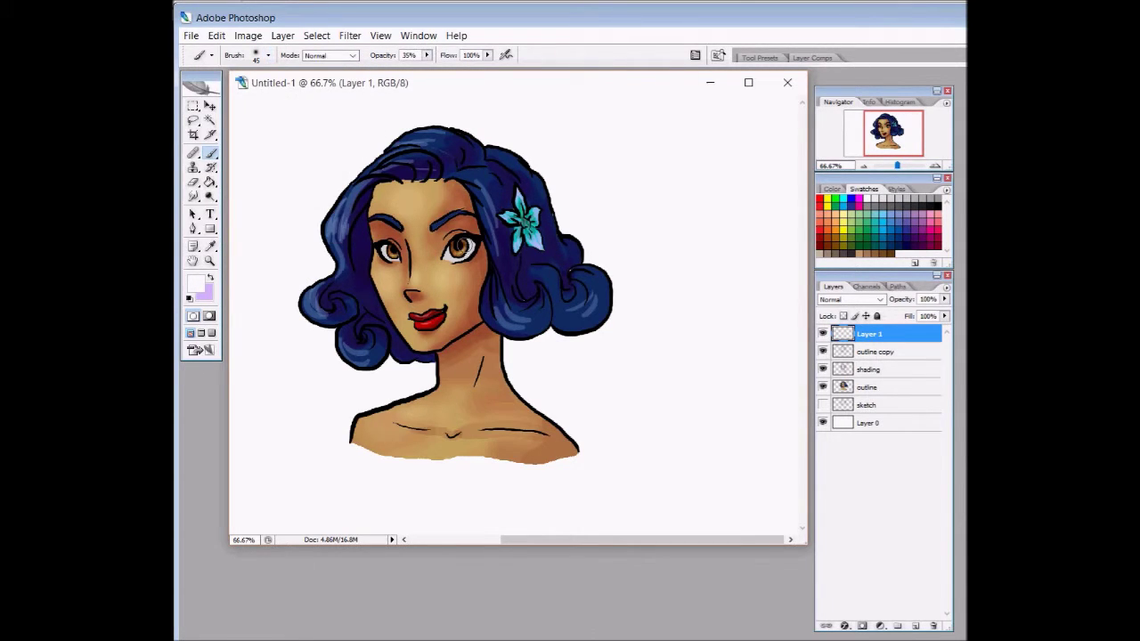
click(467, 245)
click(393, 253)
- Fill the background on Layer 0 with overlapping lavender radial gradients around the figure at 26% opacity
click(886, 424)
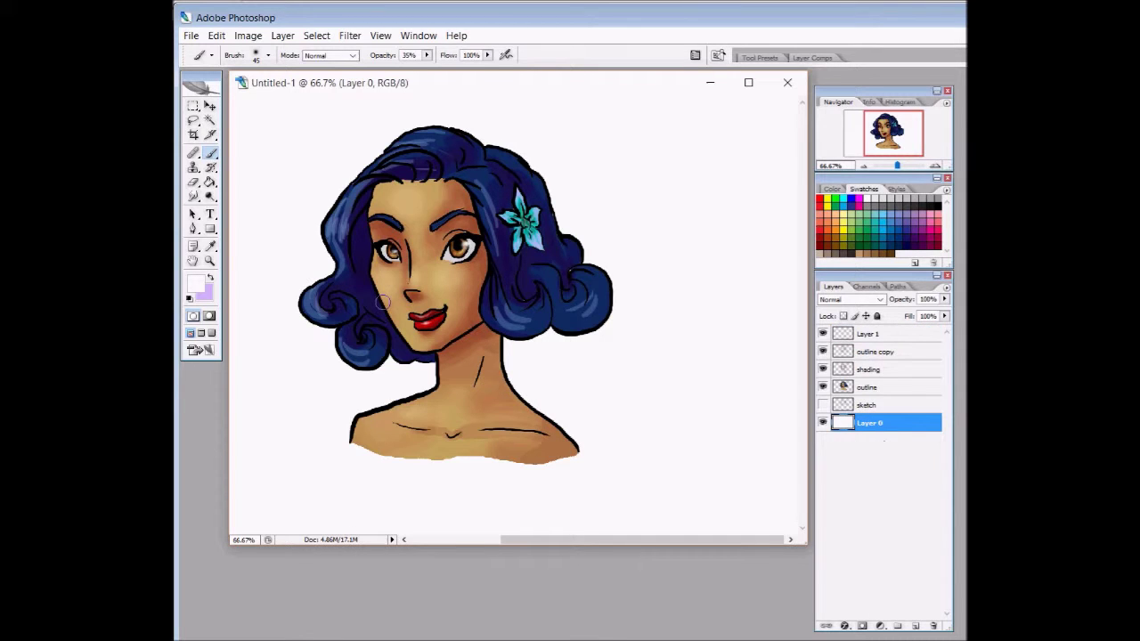
click(211, 278)
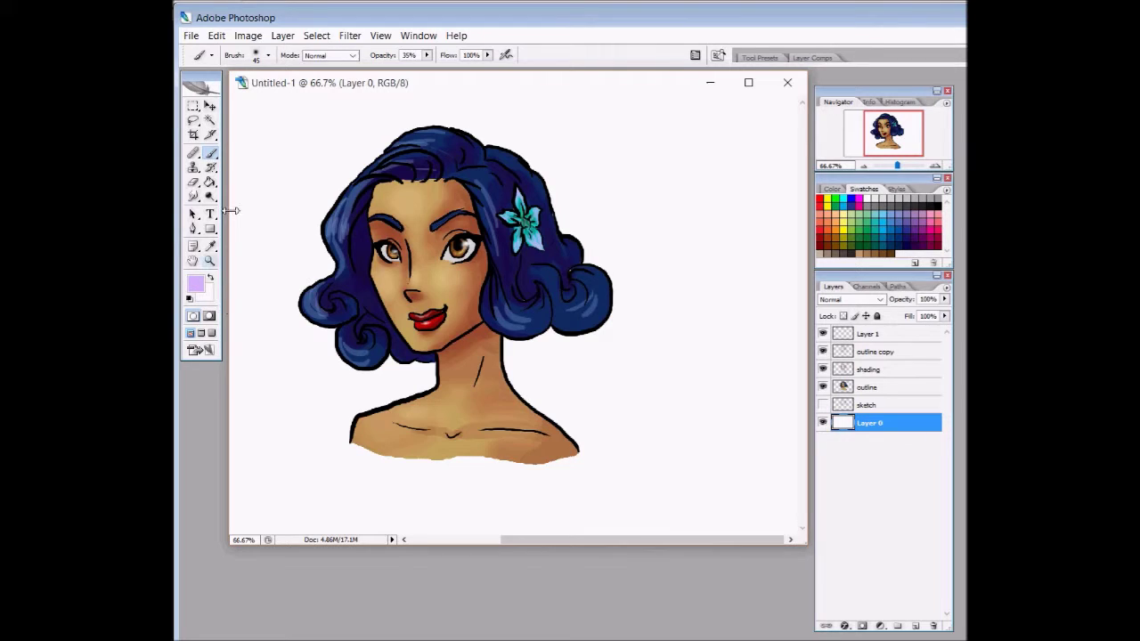
click(211, 183)
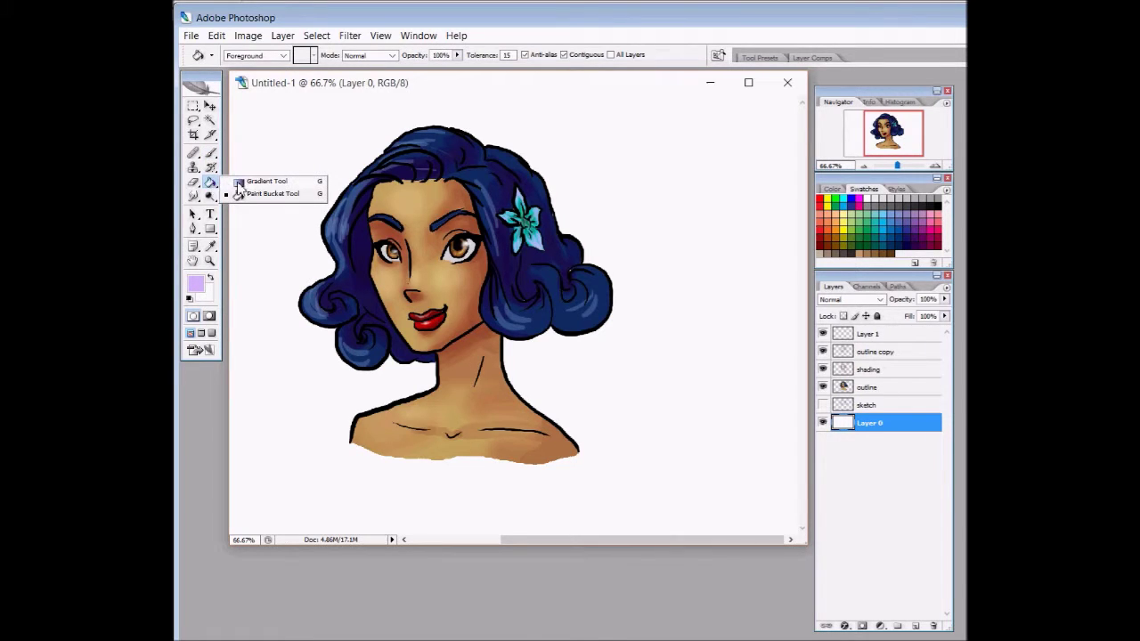
click(265, 183)
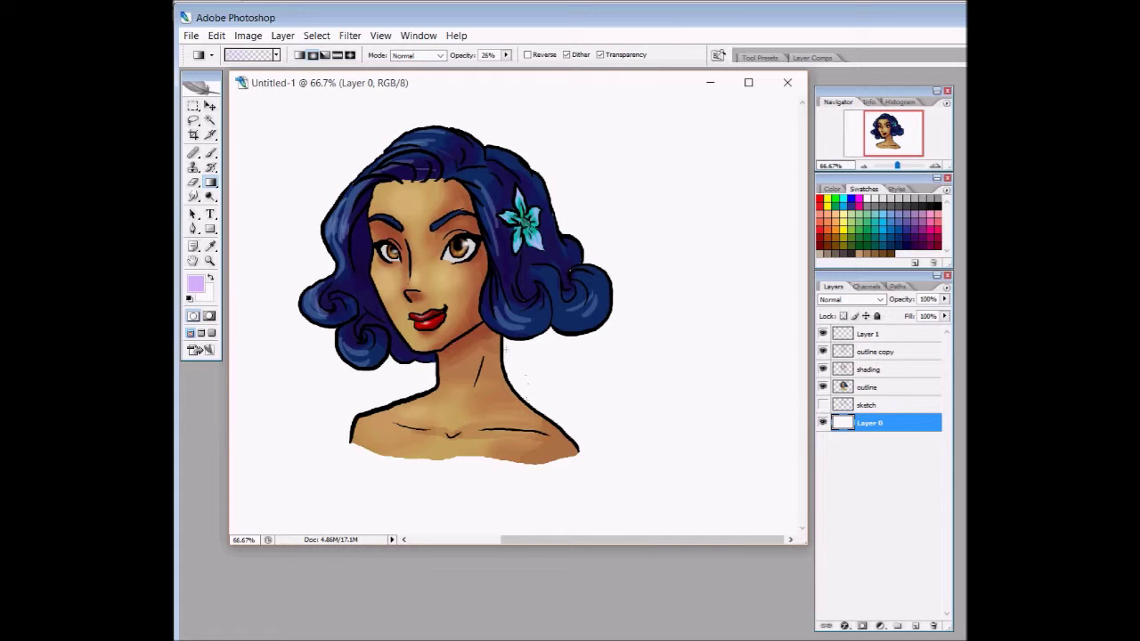
drag(526, 379, 635, 267)
drag(525, 343, 718, 222)
drag(498, 218, 570, 143)
drag(403, 274, 264, 247)
drag(392, 330, 228, 311)
drag(456, 350, 237, 396)
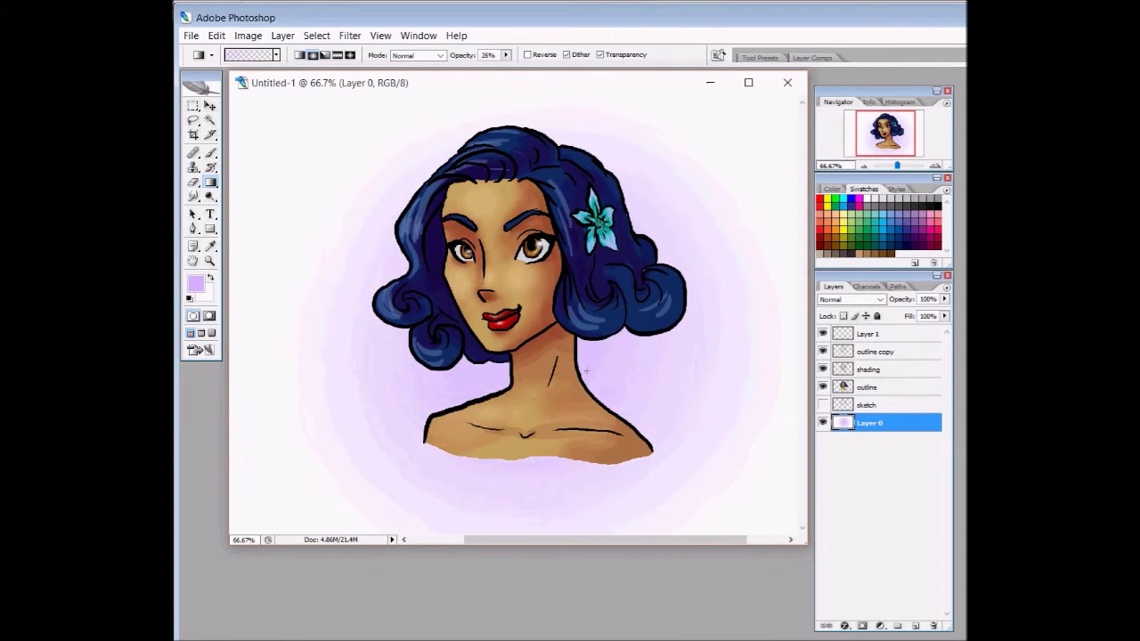
- Set the foreground colour to purple 664293 and add darker radial gradients behind the figure on Layer 0
key(i)
click(196, 285)
click(727, 285)
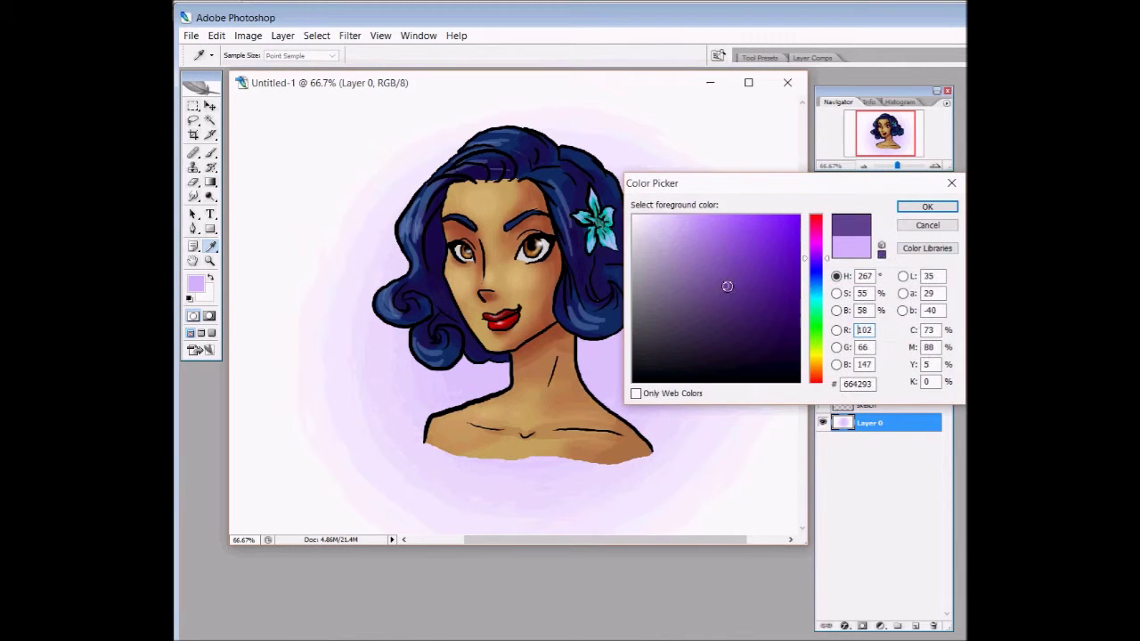
click(927, 201)
drag(535, 339, 594, 387)
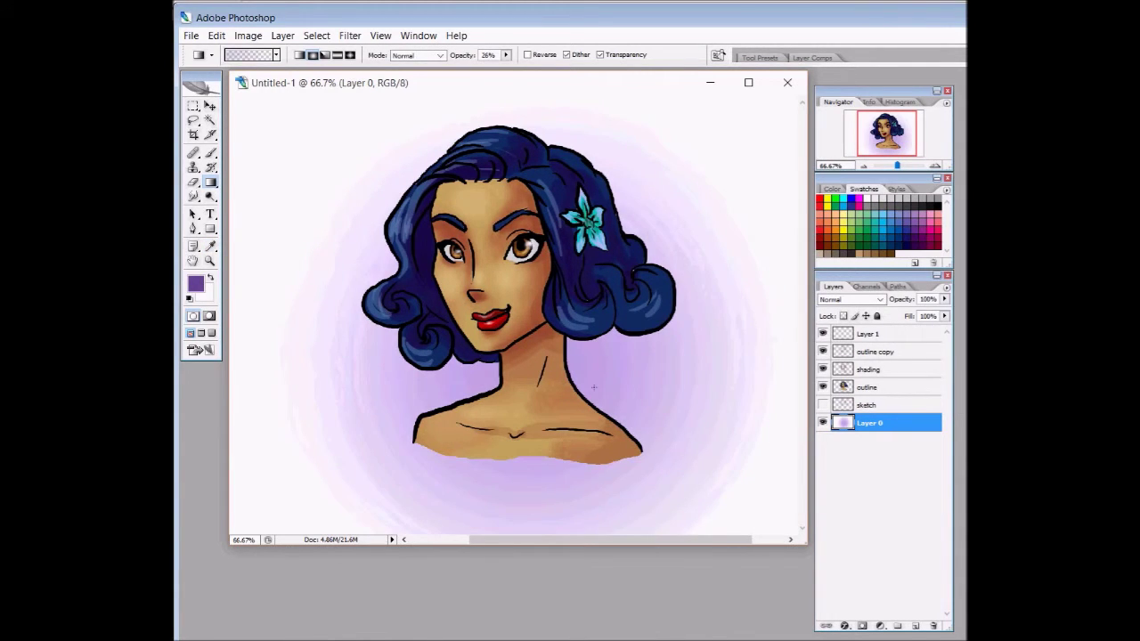
drag(470, 244, 280, 97)
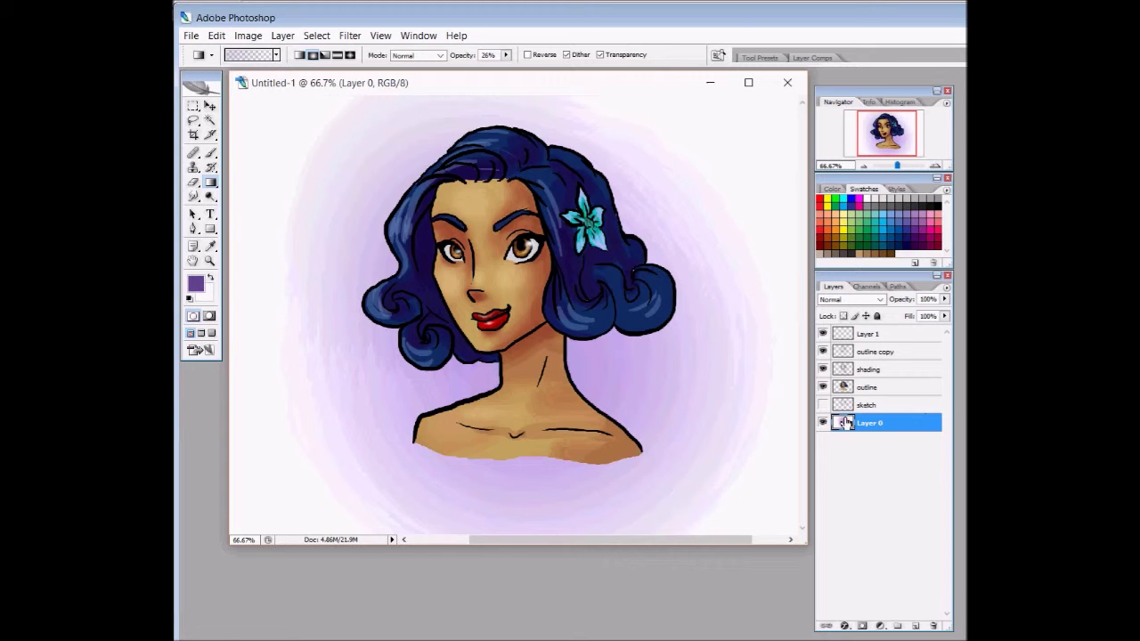
- Move the sketch layer to the top of the layer stack and make it visible
drag(878, 412, 858, 332)
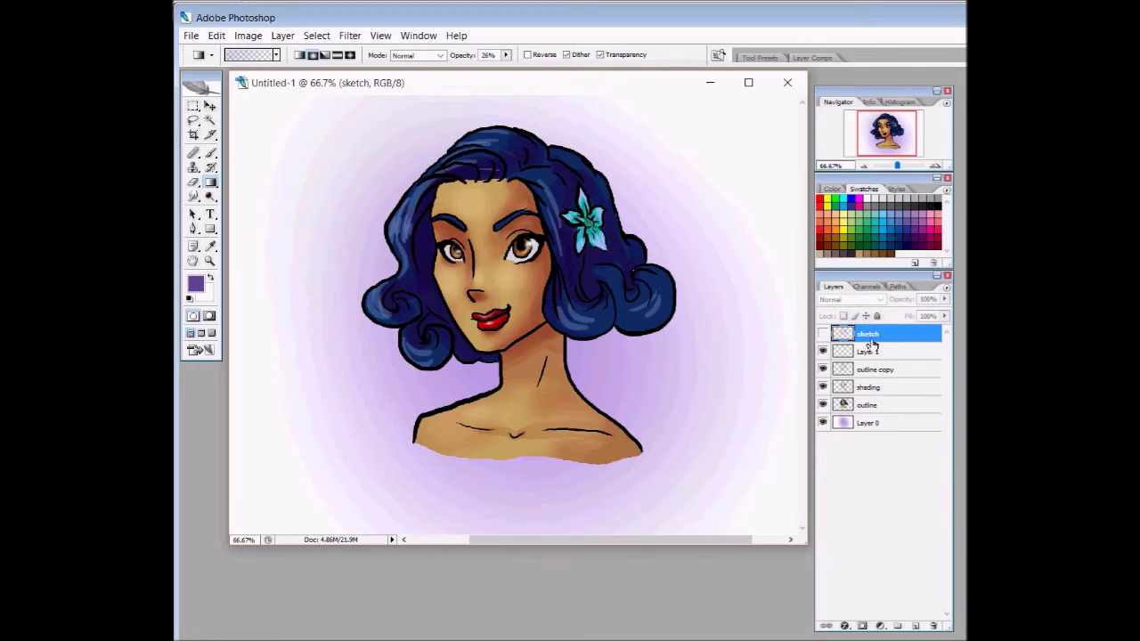
click(823, 334)
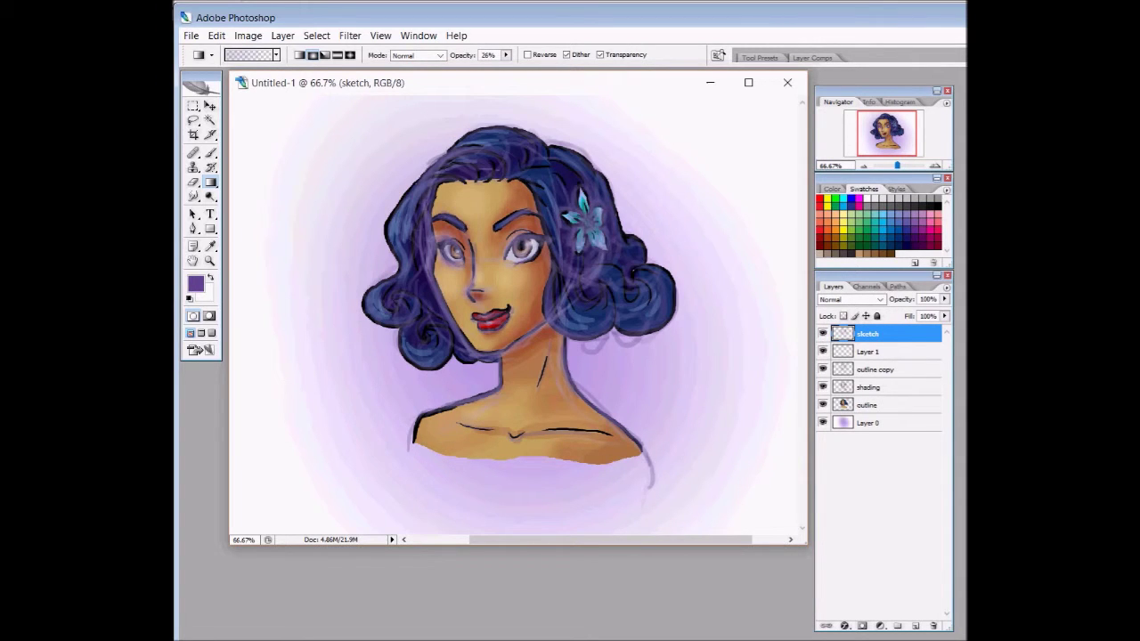
- Try out the blend modes on the sketch layer, from Dissolve through Luminosity, and settle on Linear Burn
click(881, 300)
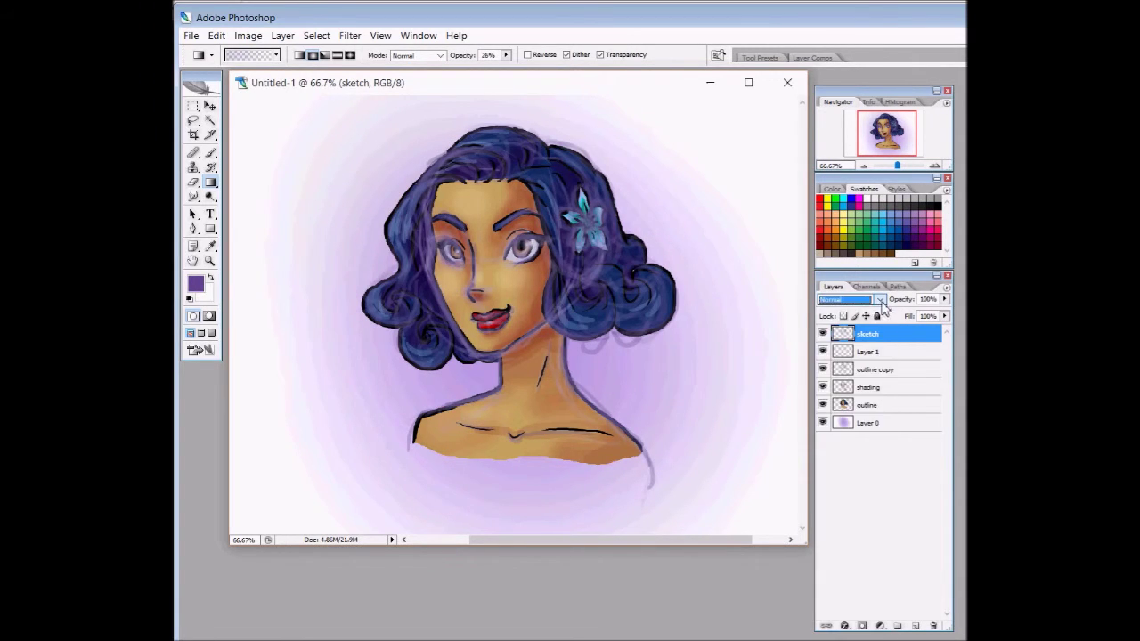
key(Down)
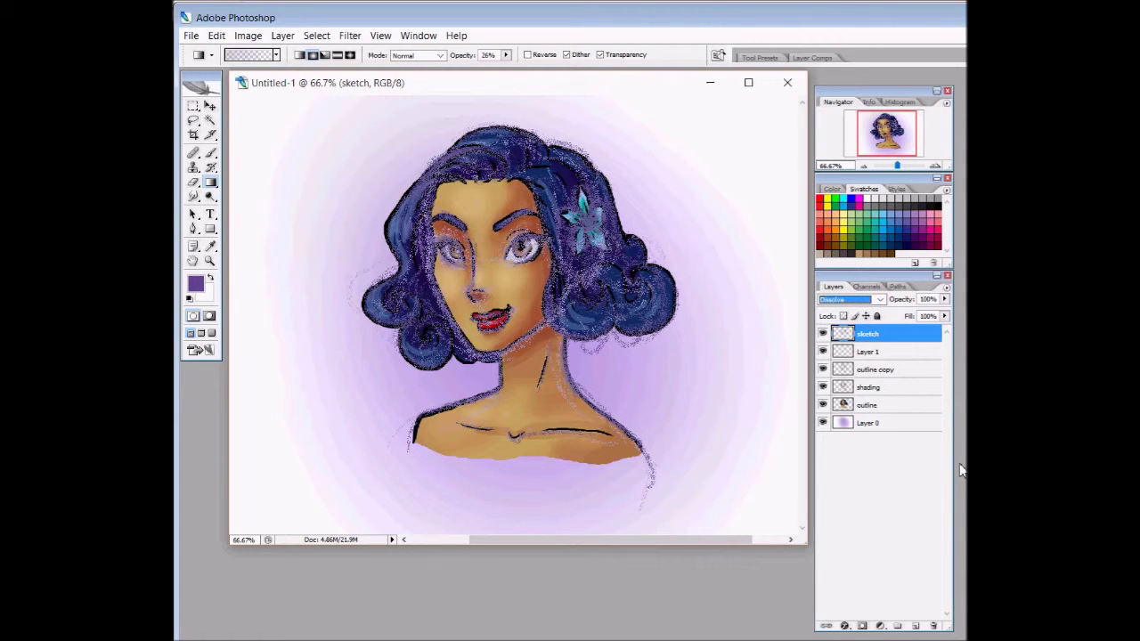
key(Down)
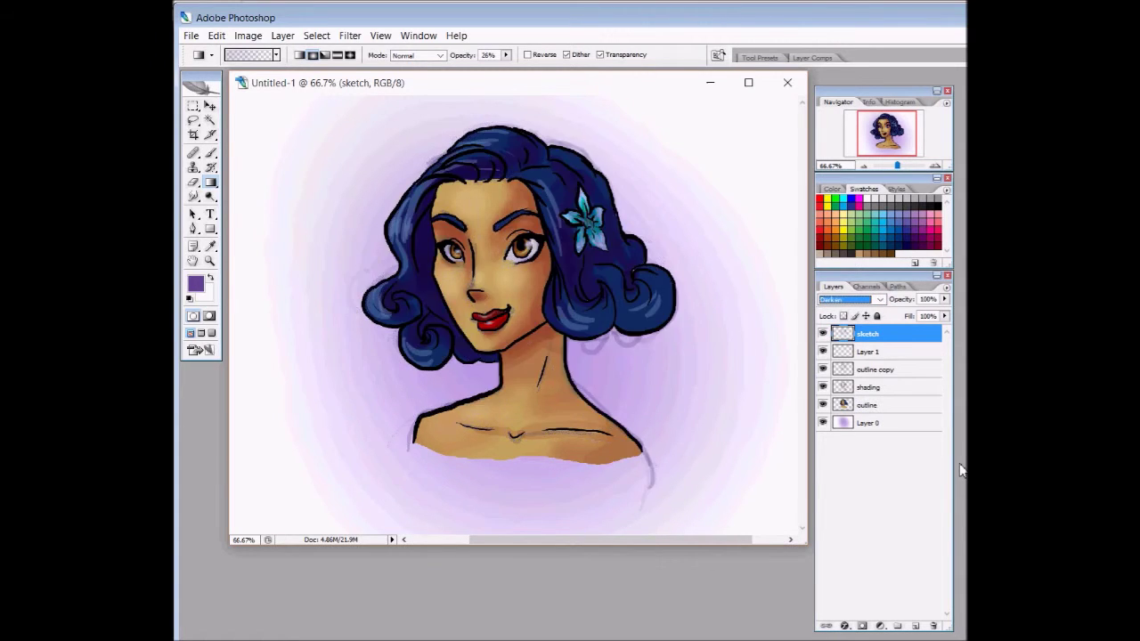
key(Down)
key(Down)
key(Up)
key(Down)
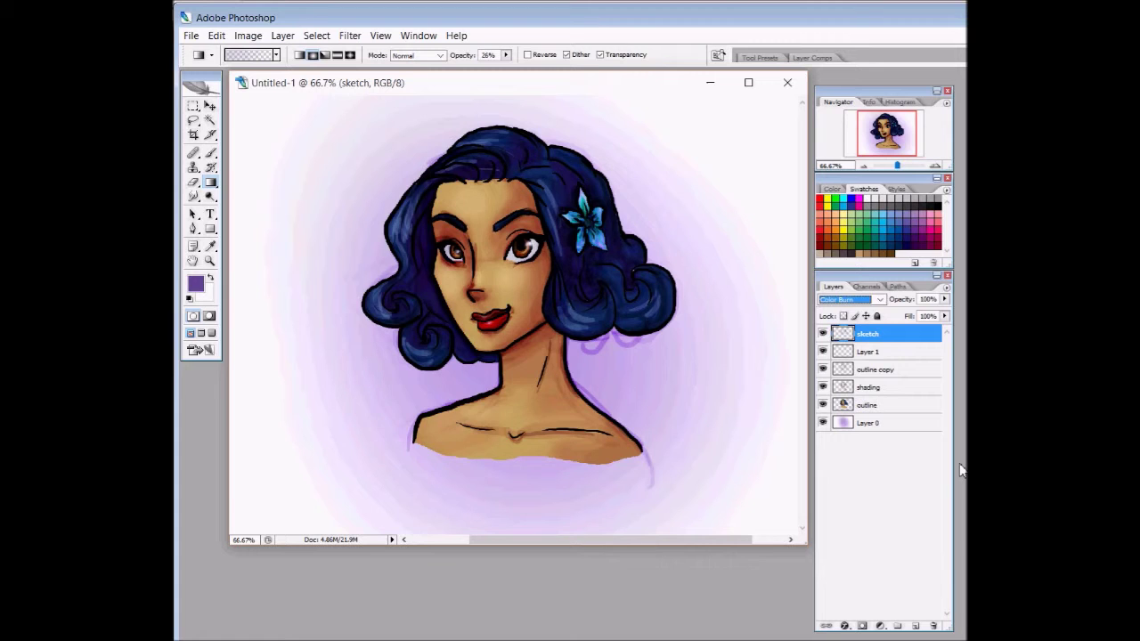
key(Down)
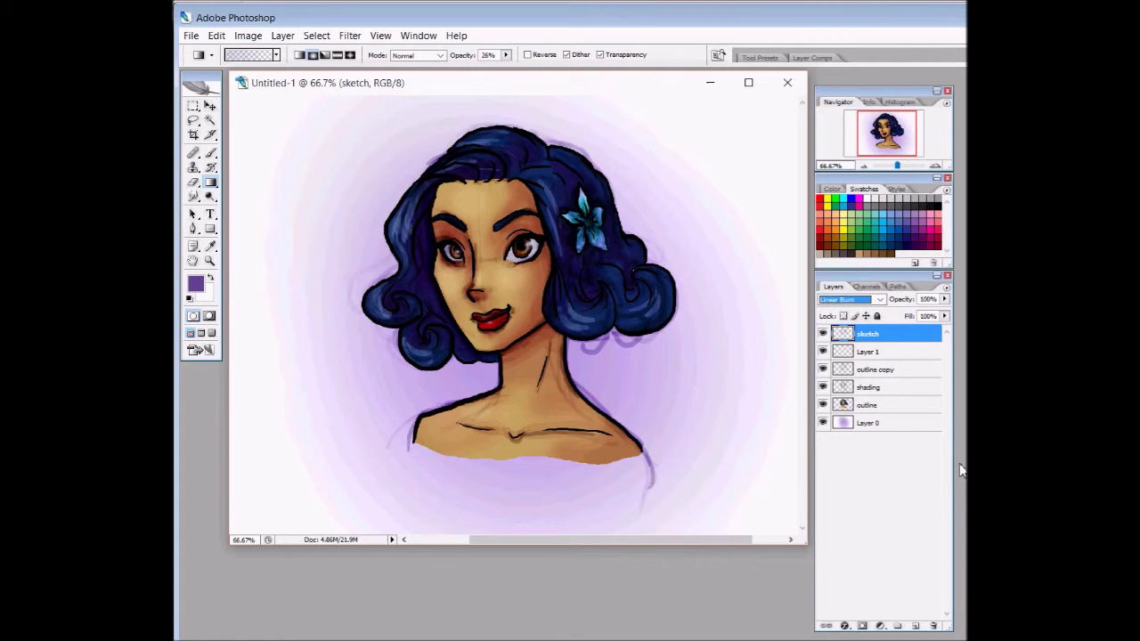
key(Down)
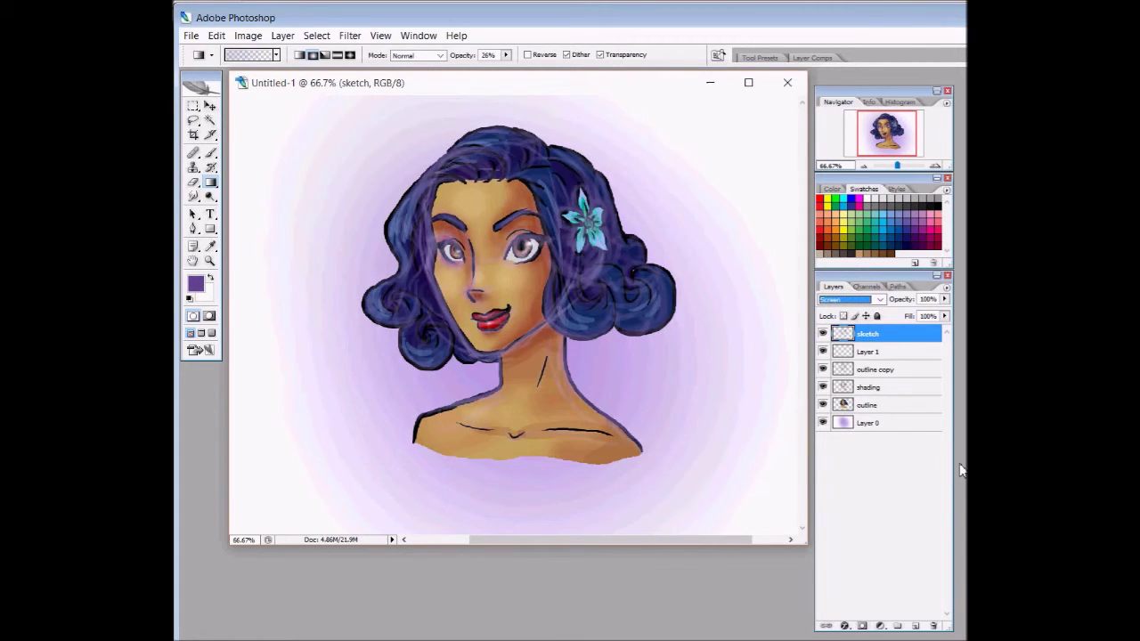
key(Down)
key(Down)
key(Down)
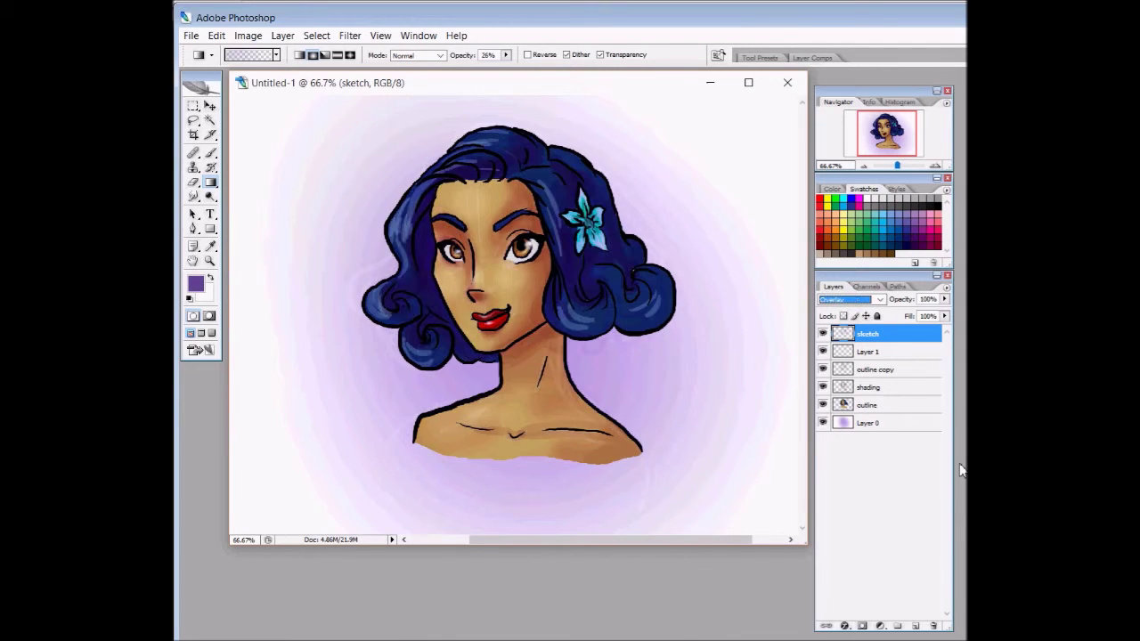
key(Down)
key(Down)
key(Down)
key(Down)
key(Down)
key(Down)
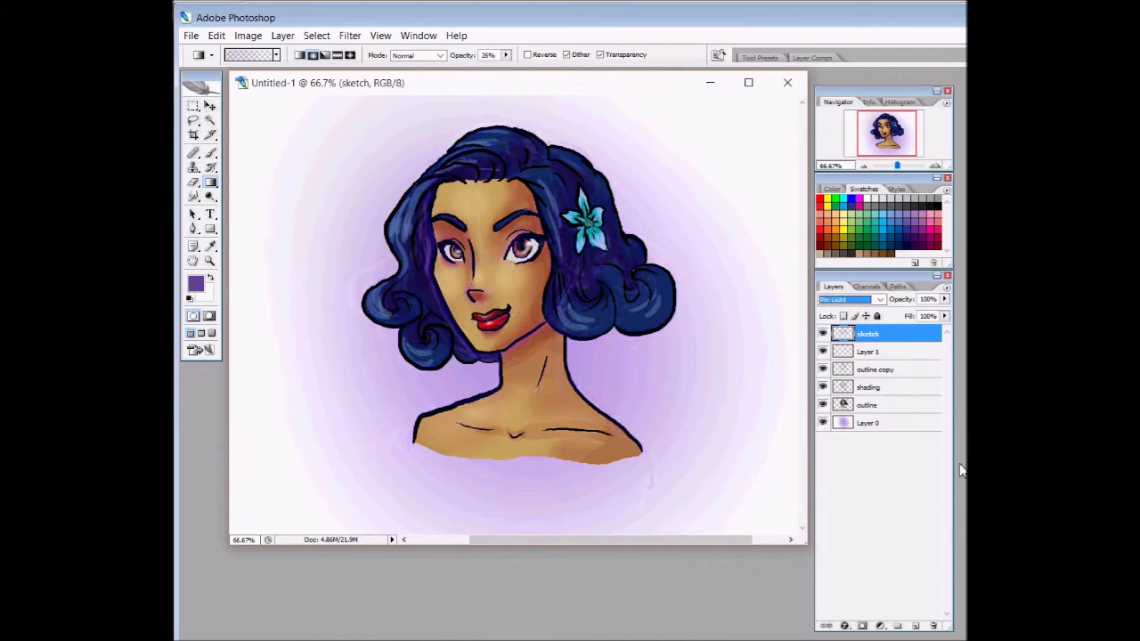
key(Down)
key(Down)
key(Down)
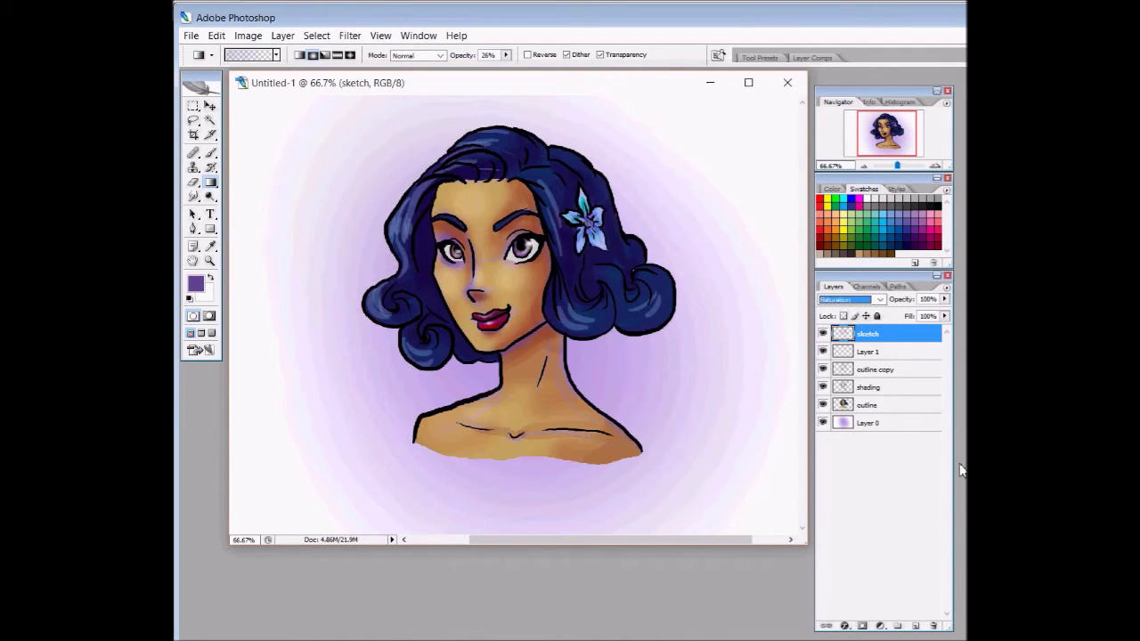
key(Down)
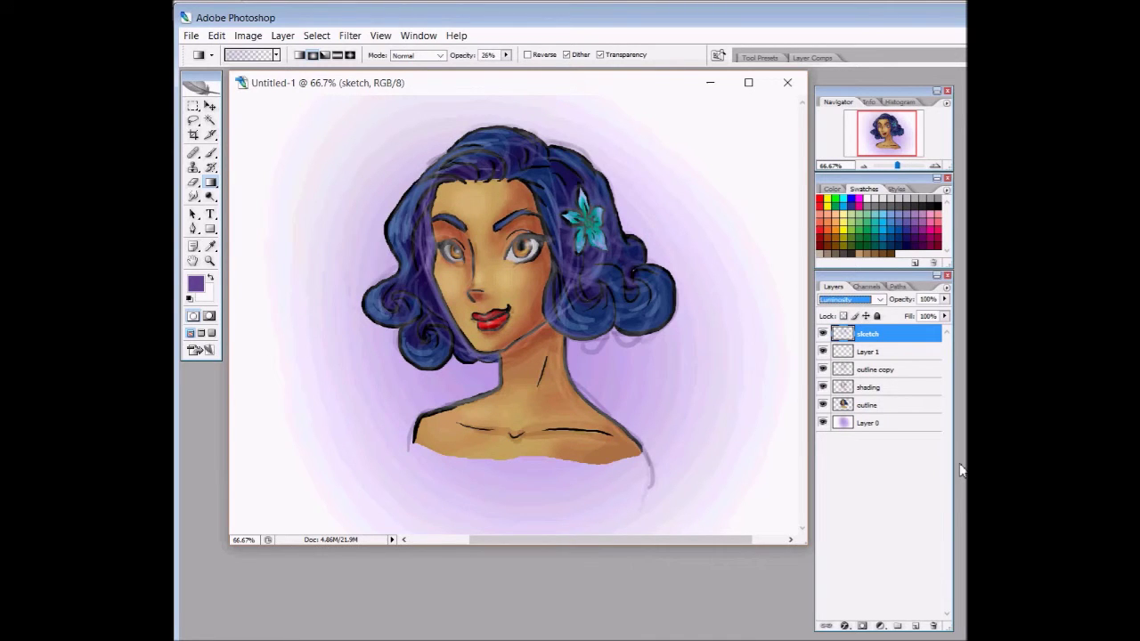
key(Up)
key(Up)
key(Up)
key(Up)
key(Up)
key(Up)
key(Up)
key(Up)
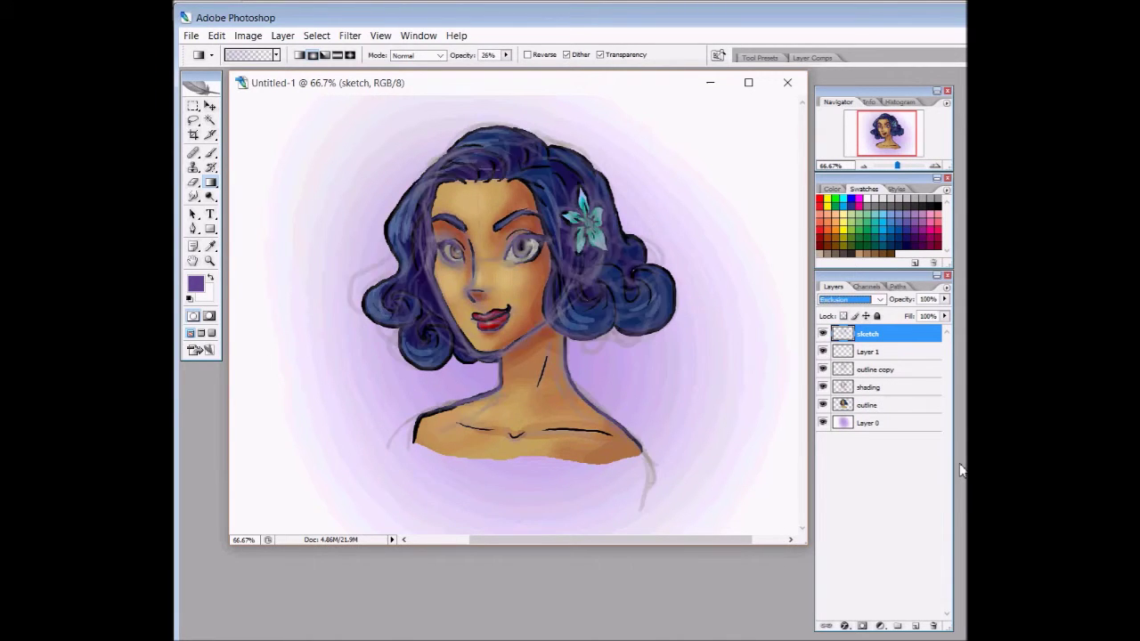
key(Up)
key(Up)
key(Up)
key(Up)
key(Up)
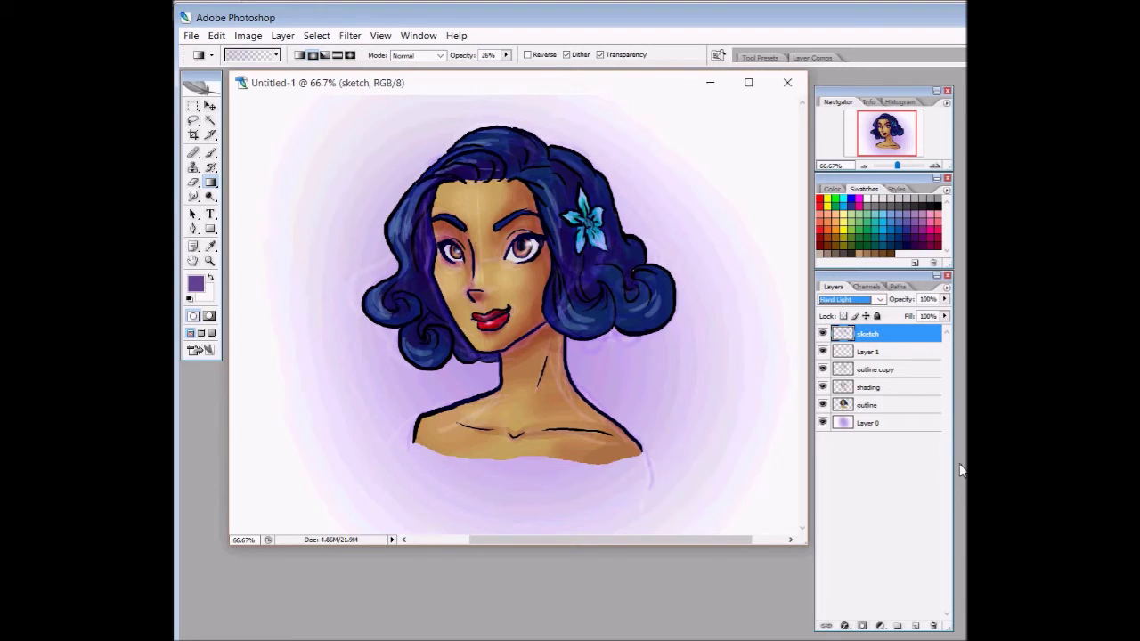
key(Up)
key(Up)
key(Up)
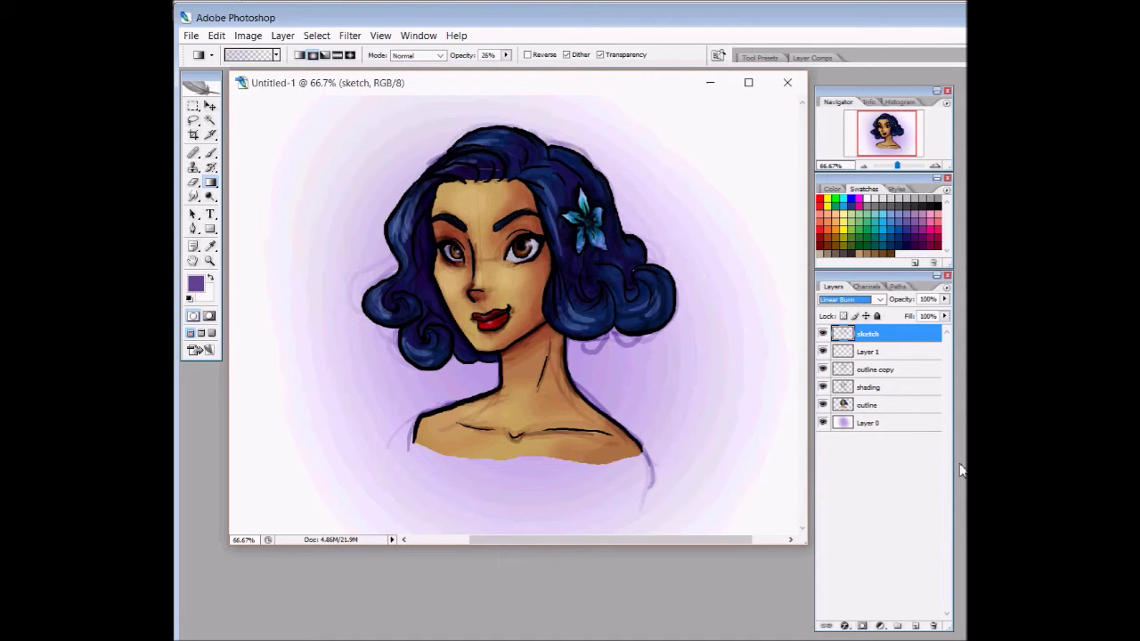
- Compare the portrait with and without the sketch layer by toggling that layer's visibility
click(823, 334)
click(823, 334)
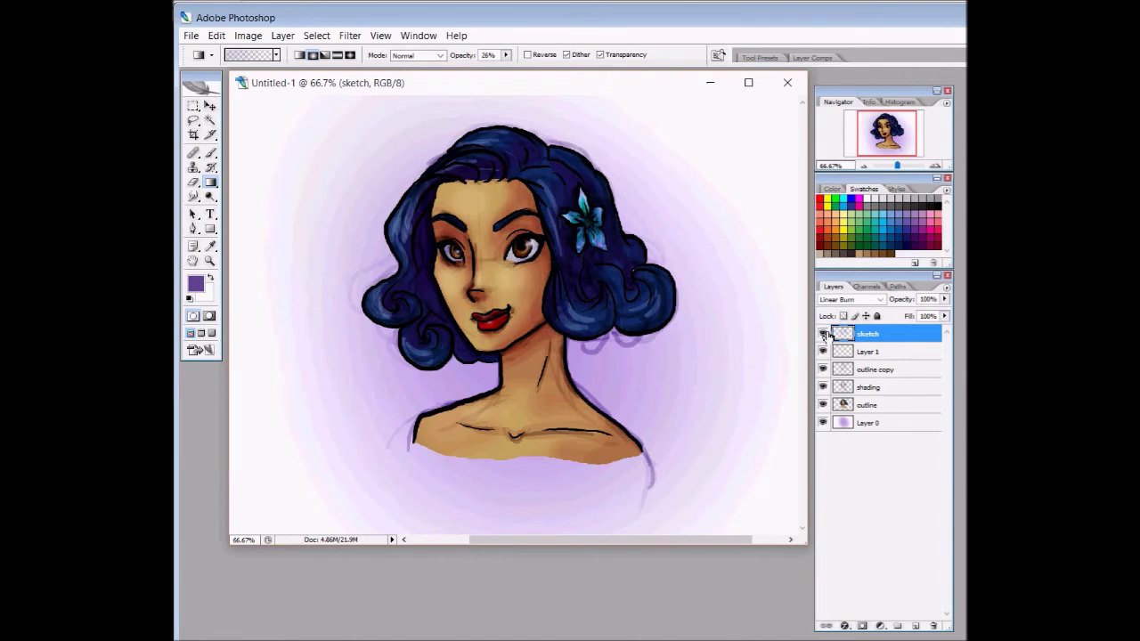
click(823, 334)
click(823, 334)
click(823, 335)
click(824, 335)
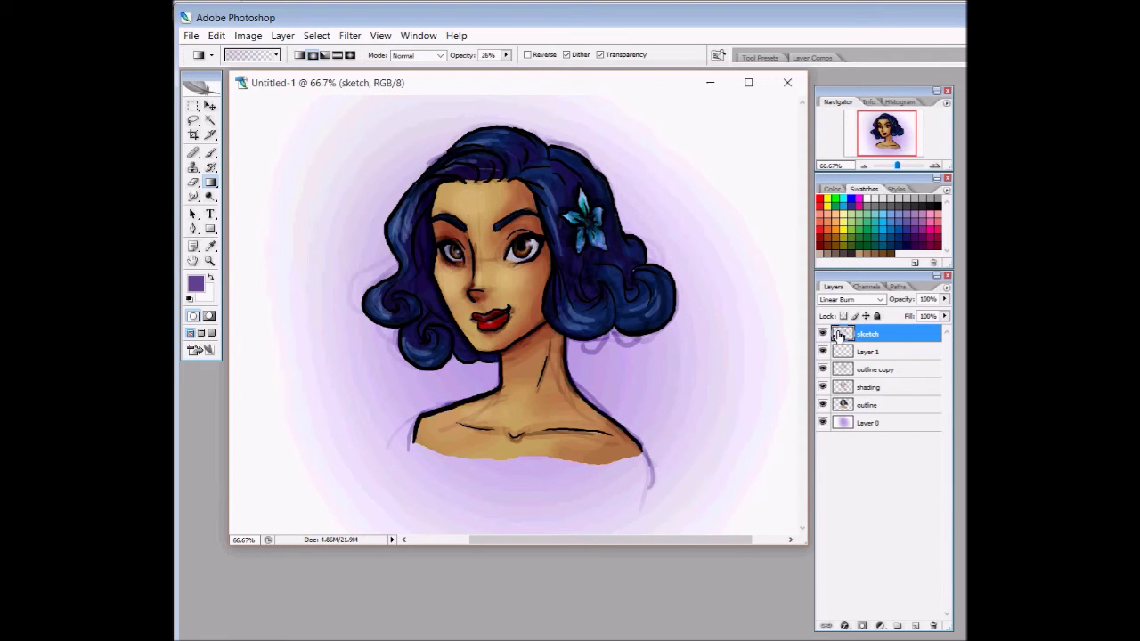